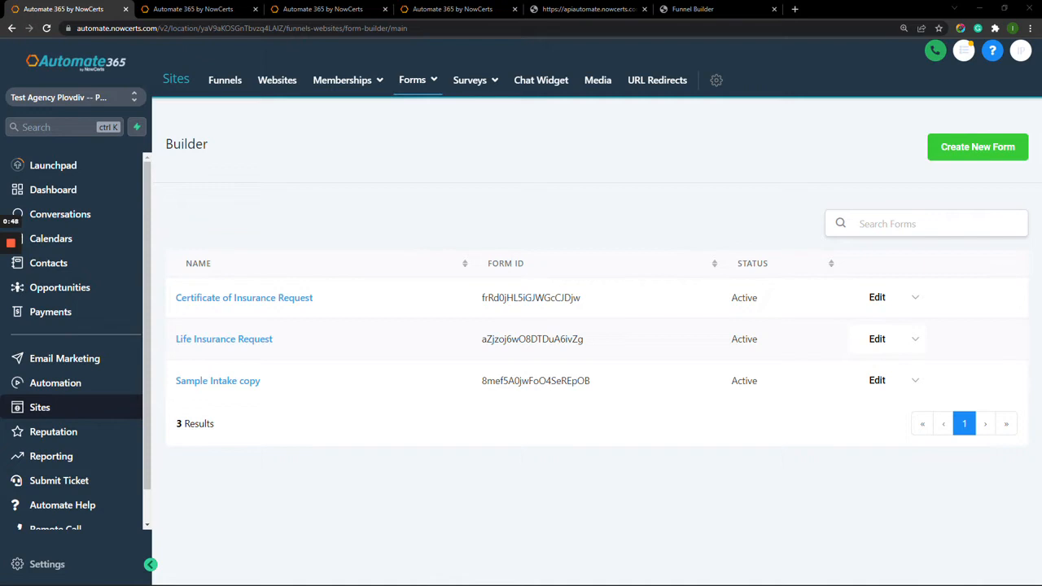
Check the Life Insurance Request form's options and ID, then open it in the builder.
left_click(915, 340)
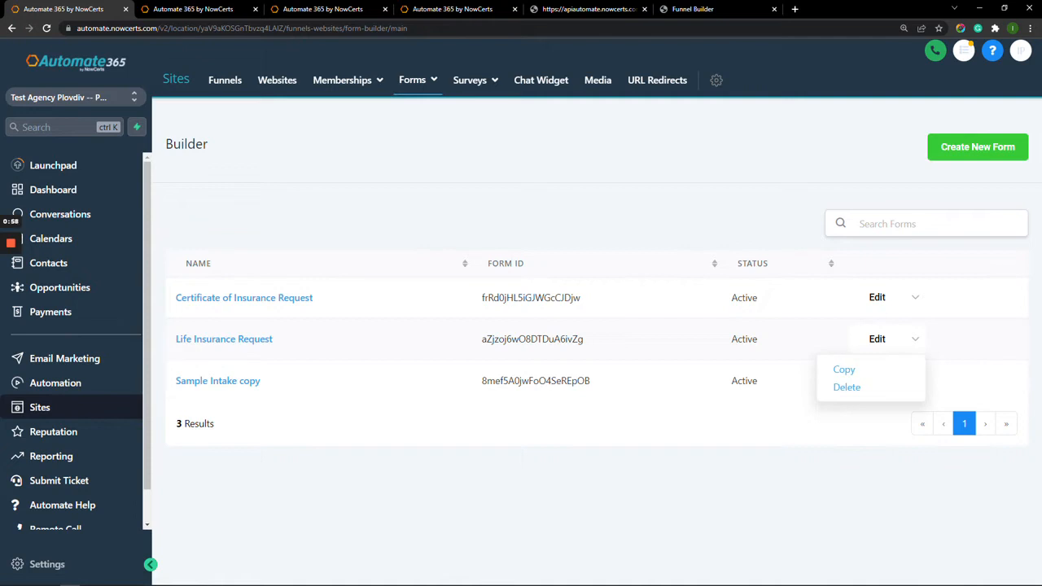
left_click_drag(481, 338, 583, 339)
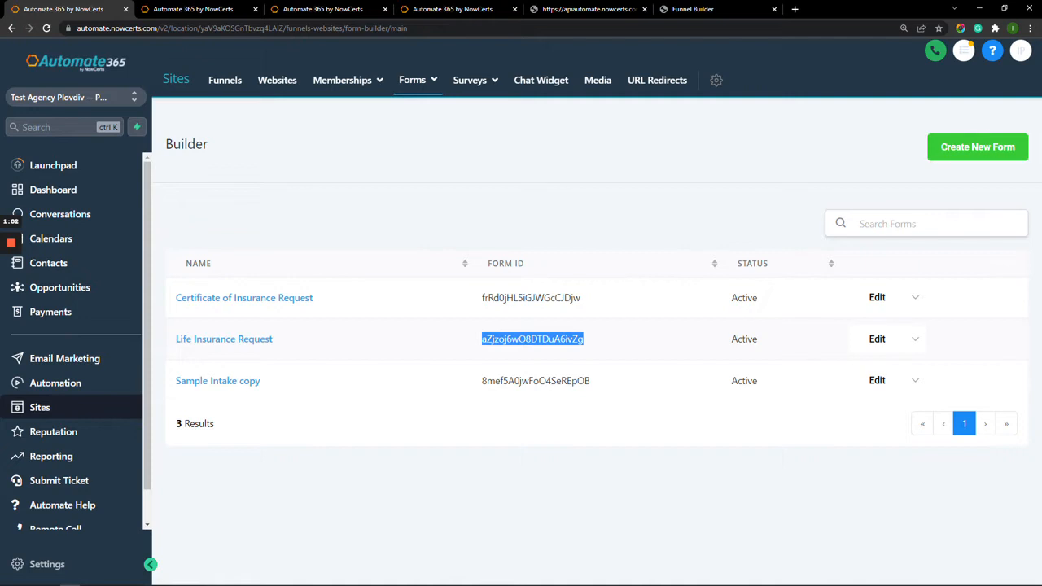
left_click(534, 339)
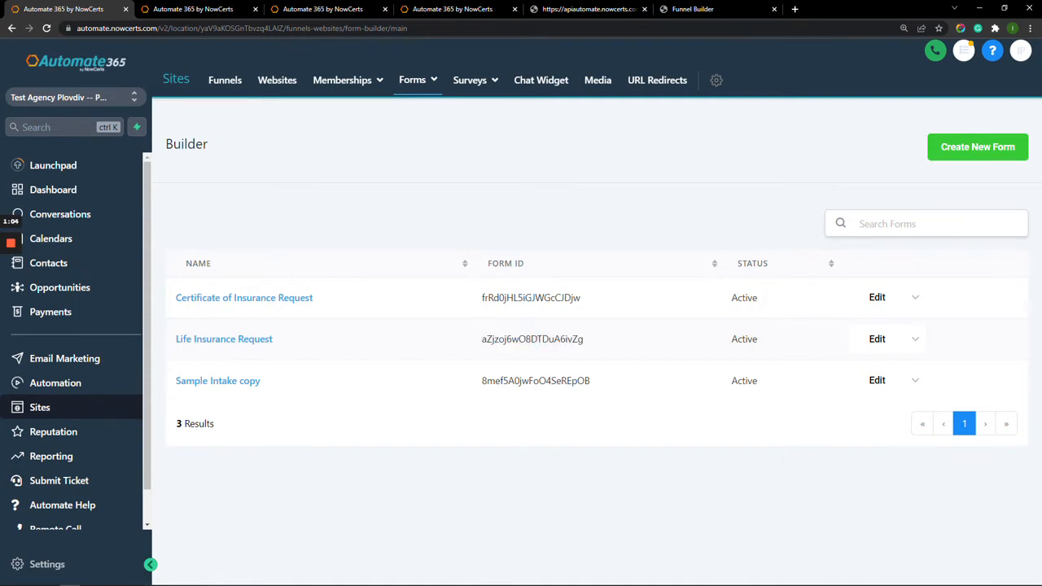
left_click(876, 338)
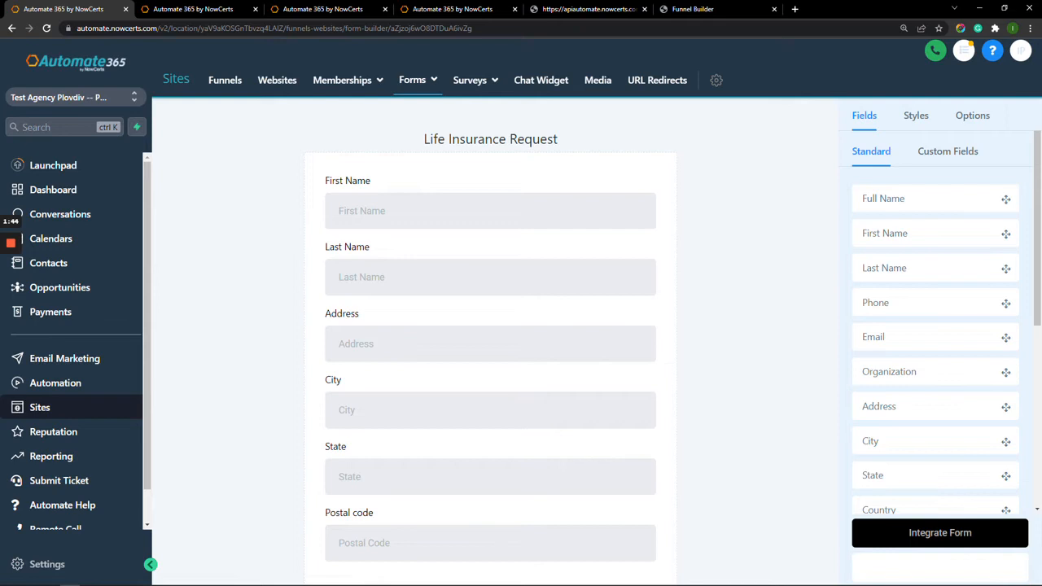
left_click_drag(889, 371, 427, 374)
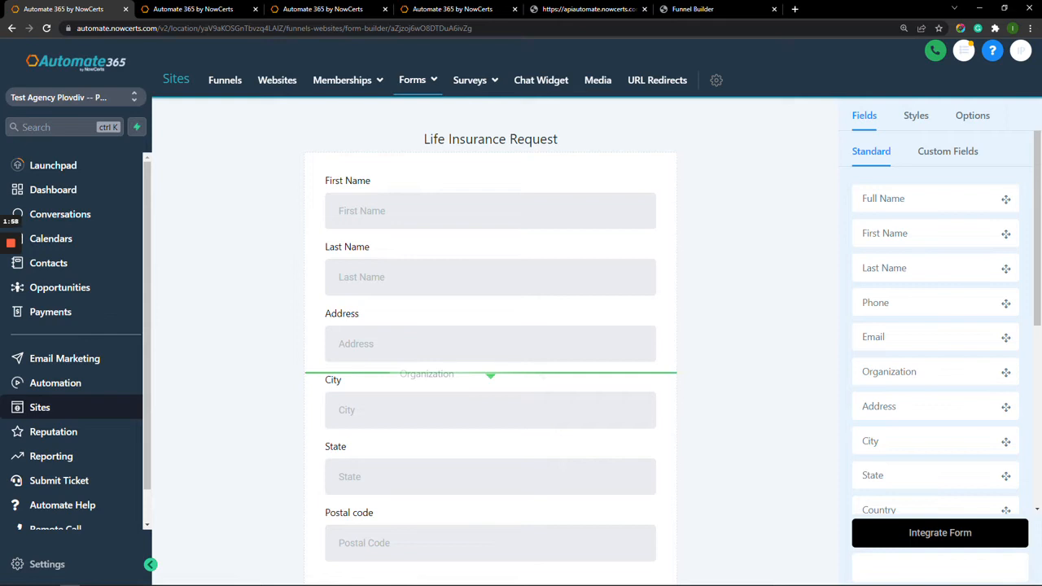
Add an Organization field to the form and move it directly below Last Name.
left_click_drag(427, 374, 426, 373)
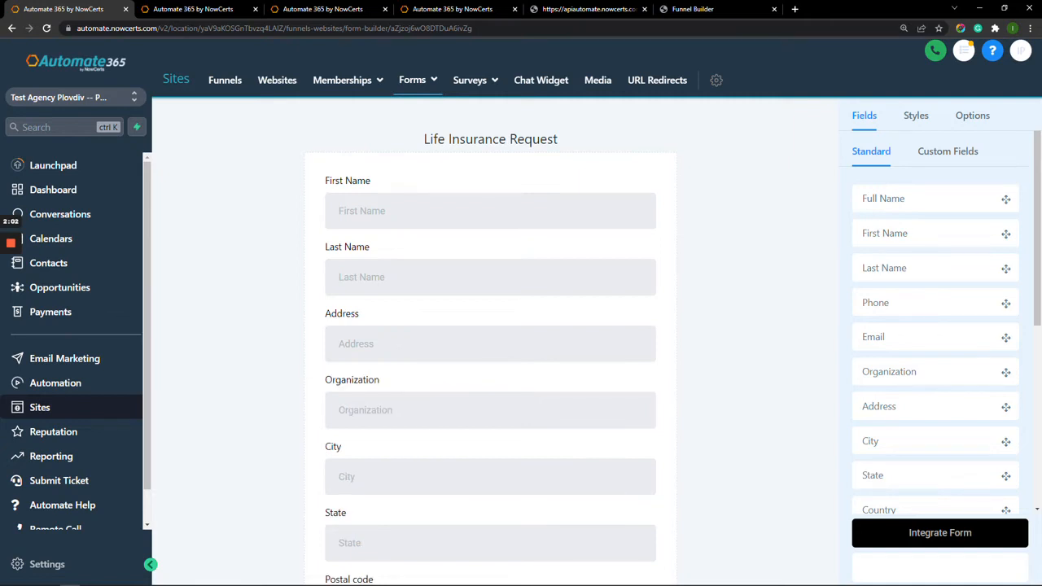
left_click_drag(490, 410, 485, 416)
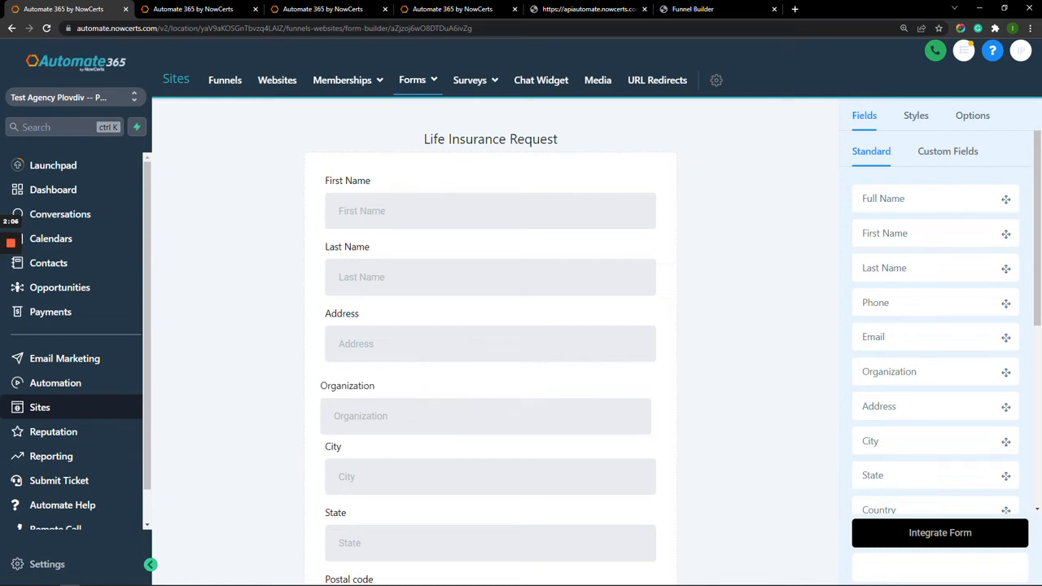
left_click_drag(485, 415, 488, 326)
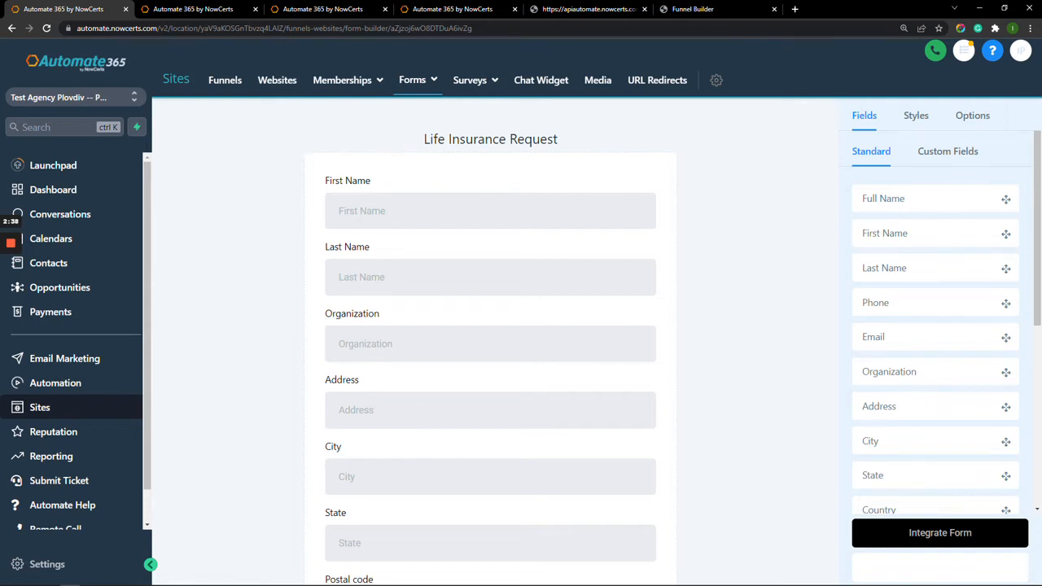
Inspect the Last Name field's settings and try adding another Last Name field under First Name.
left_click(490, 277)
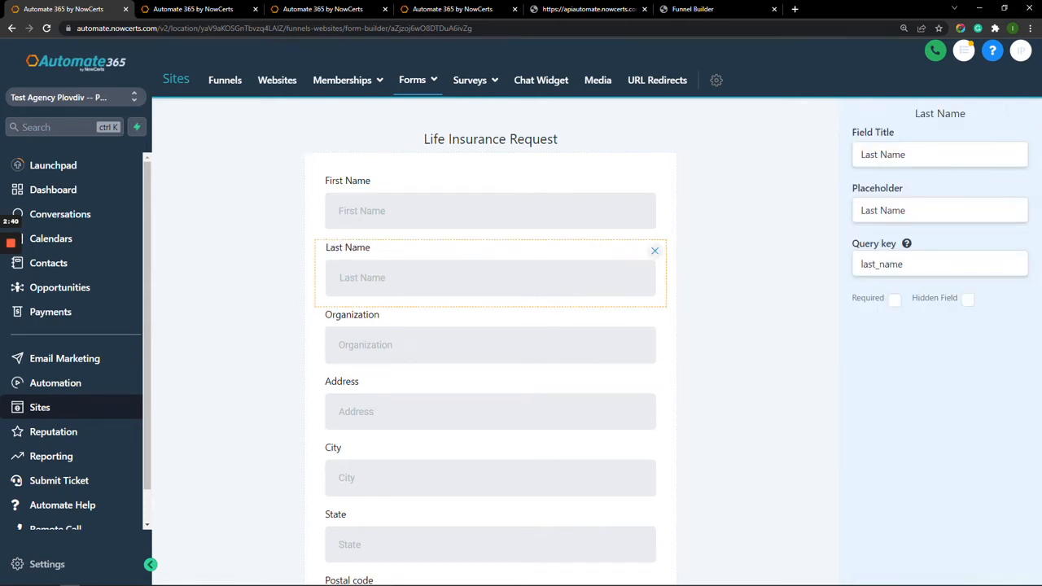
left_click(755, 277)
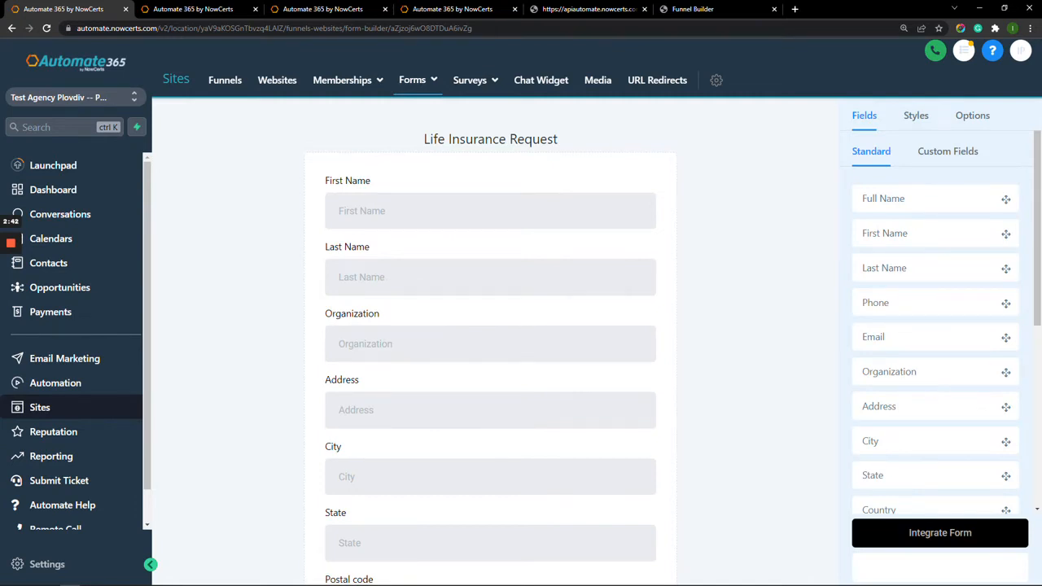
left_click_drag(884, 267, 453, 245)
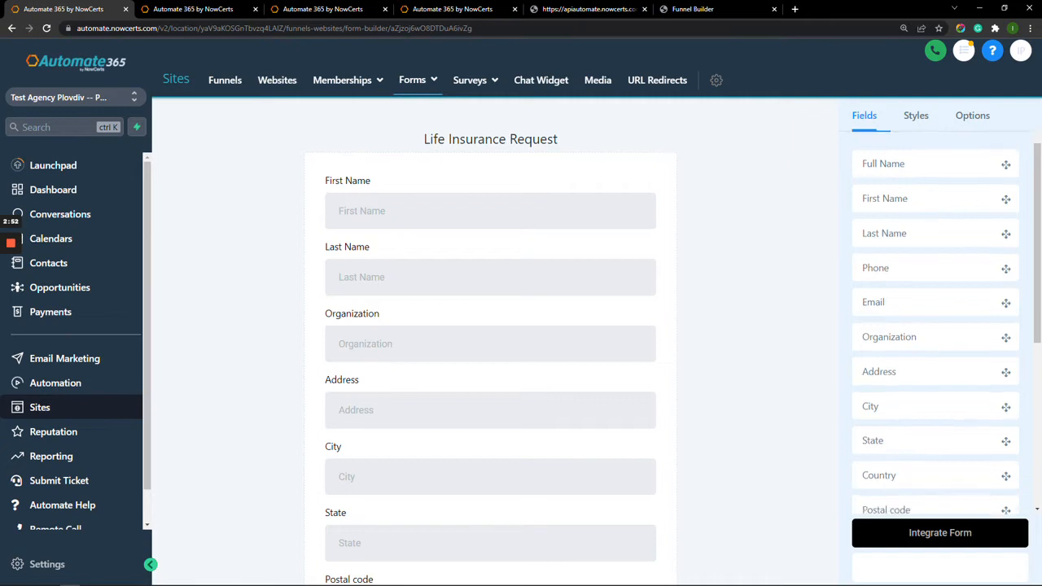
Add two Text headings, two custom HTML blocks and two image upload blocks below Last Name.
scroll(936, 326, "down", 3)
scroll(936, 325, "down", 1)
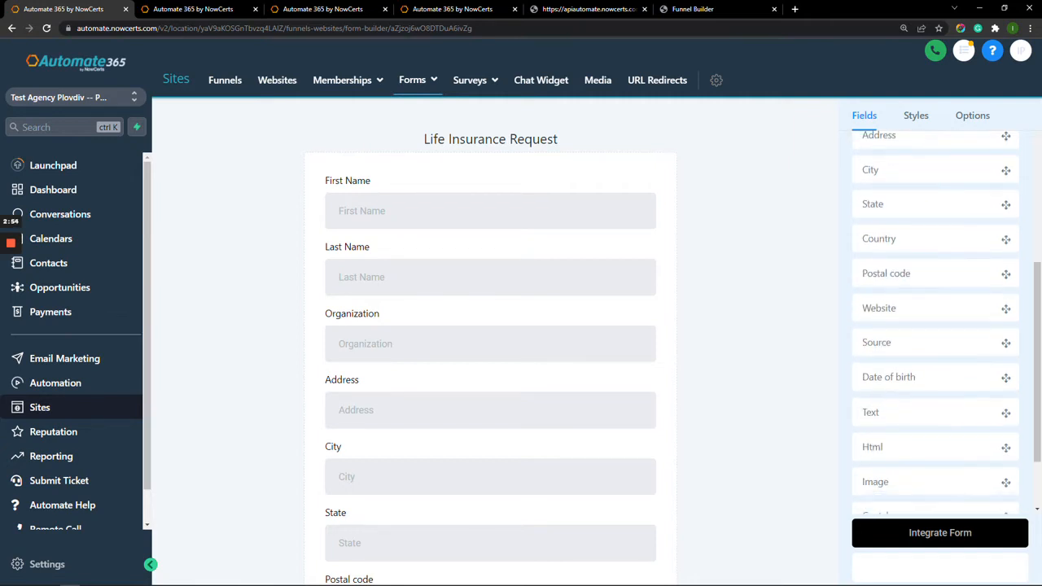
scroll(936, 326, "down", 2)
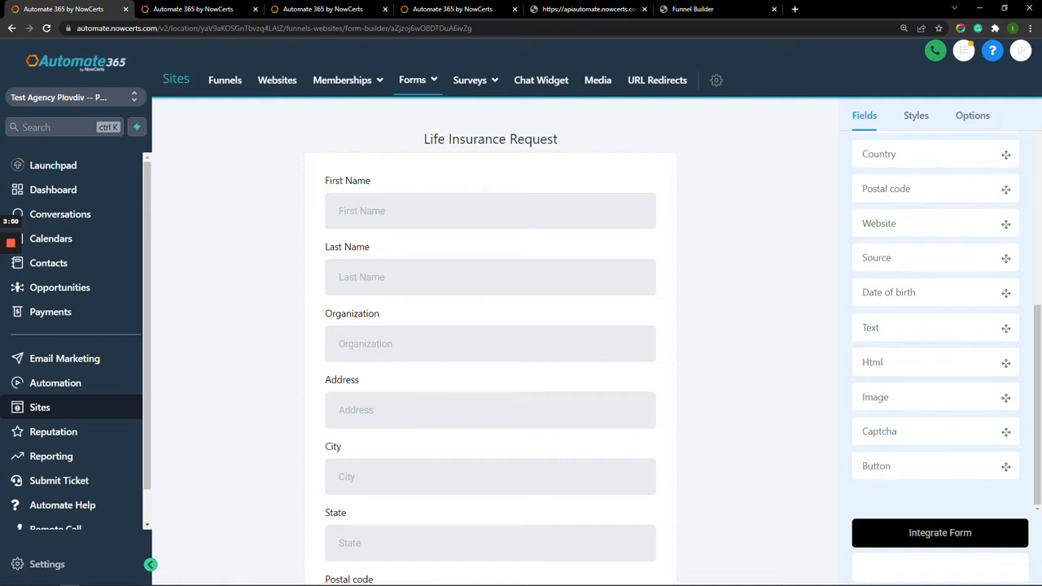
left_click_drag(666, 320, 490, 309)
left_click_drag(871, 362, 460, 336)
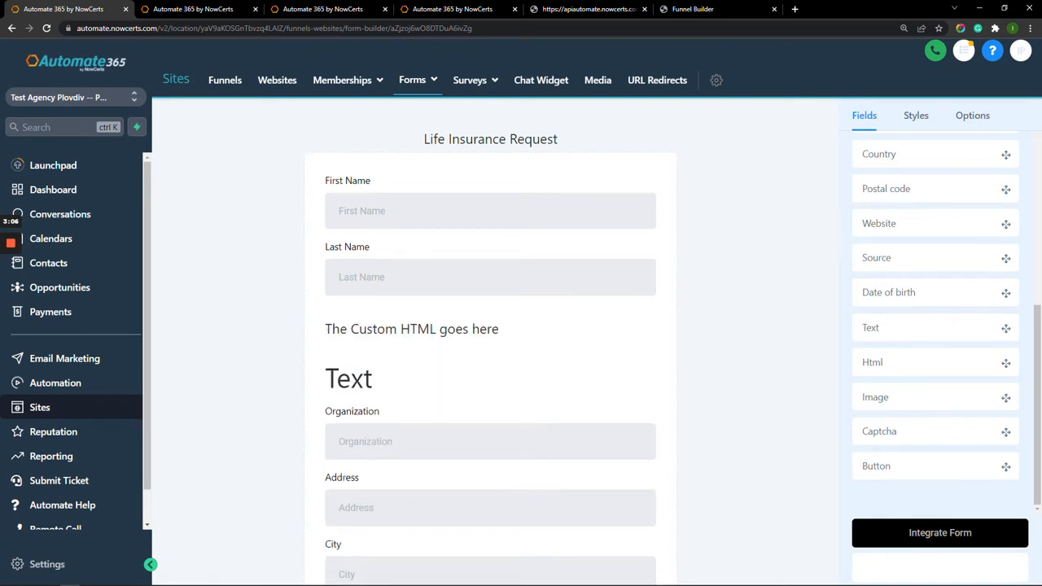
left_click_drag(875, 397, 455, 356)
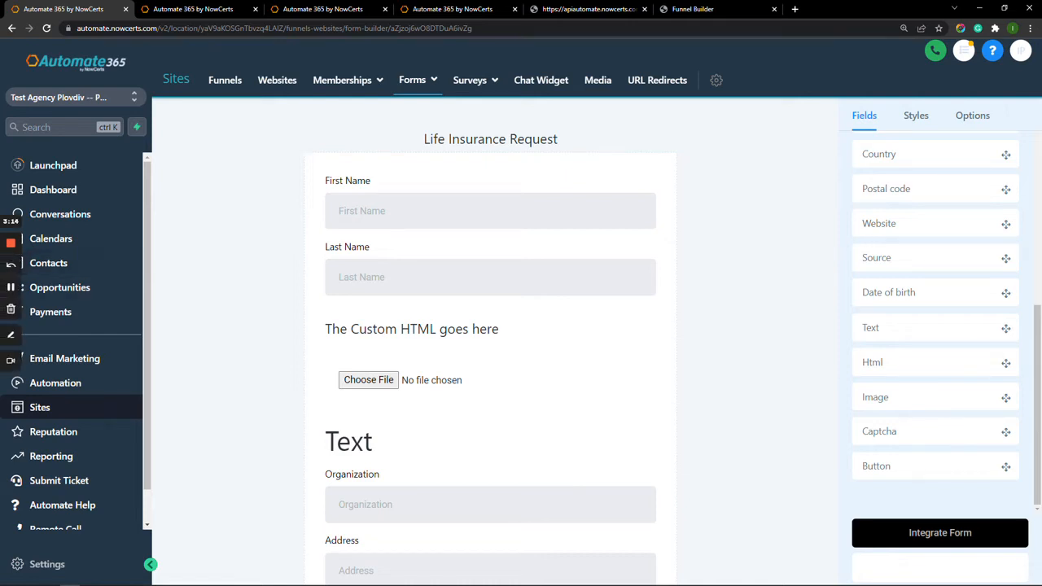
left_click_drag(935, 362, 464, 349)
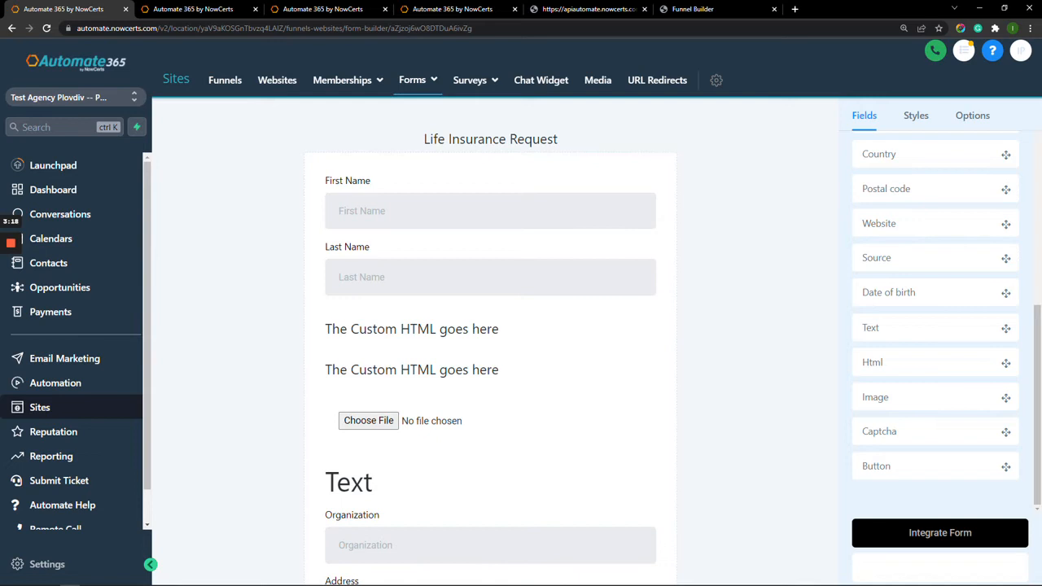
left_click_drag(904, 328, 419, 450)
left_click_drag(903, 397, 447, 392)
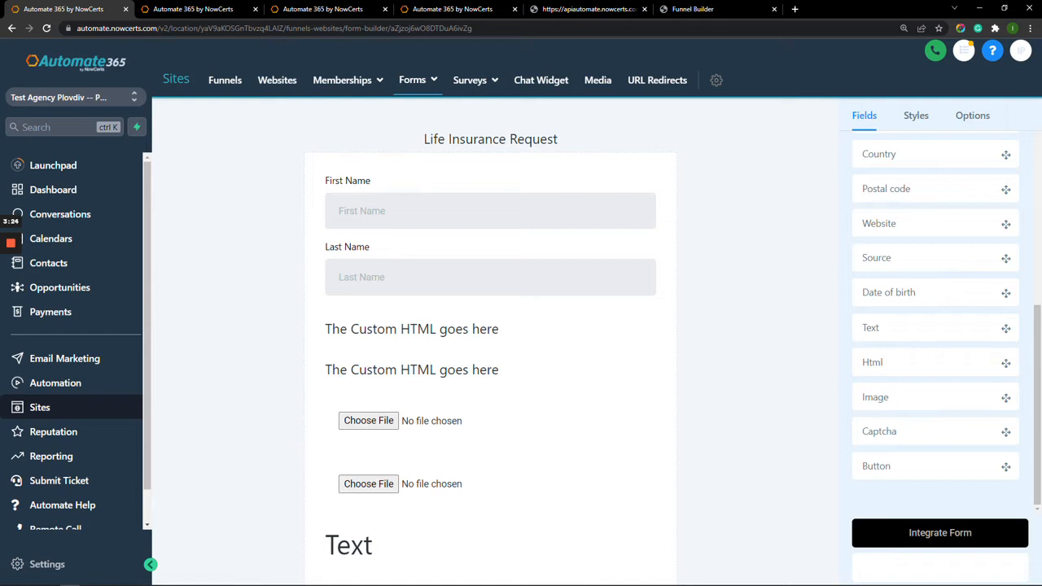
left_click(412, 329)
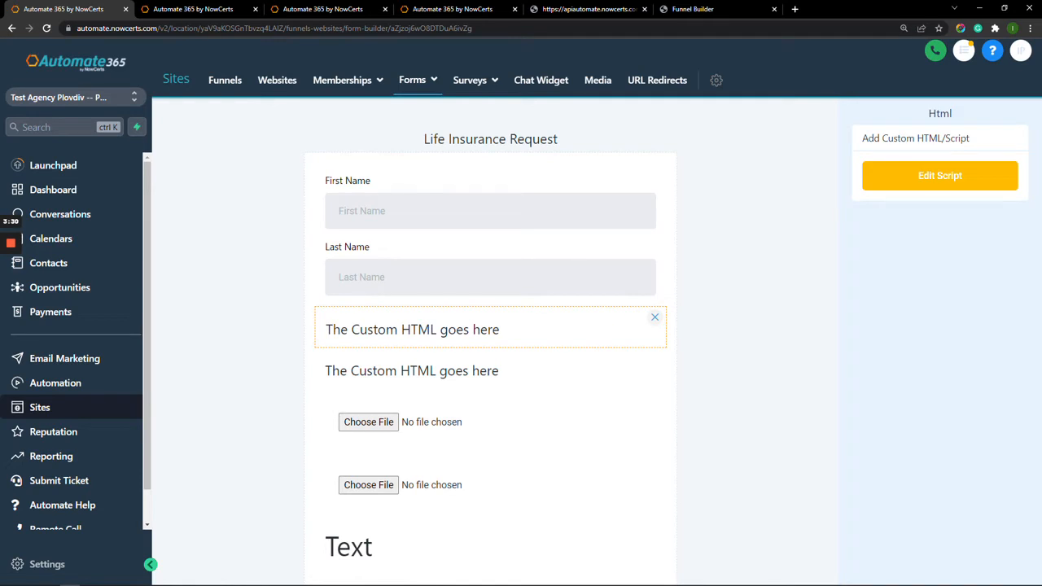
Delete both custom HTML blocks, test uploading a logo image, then remove both image blocks.
left_click(654, 318)
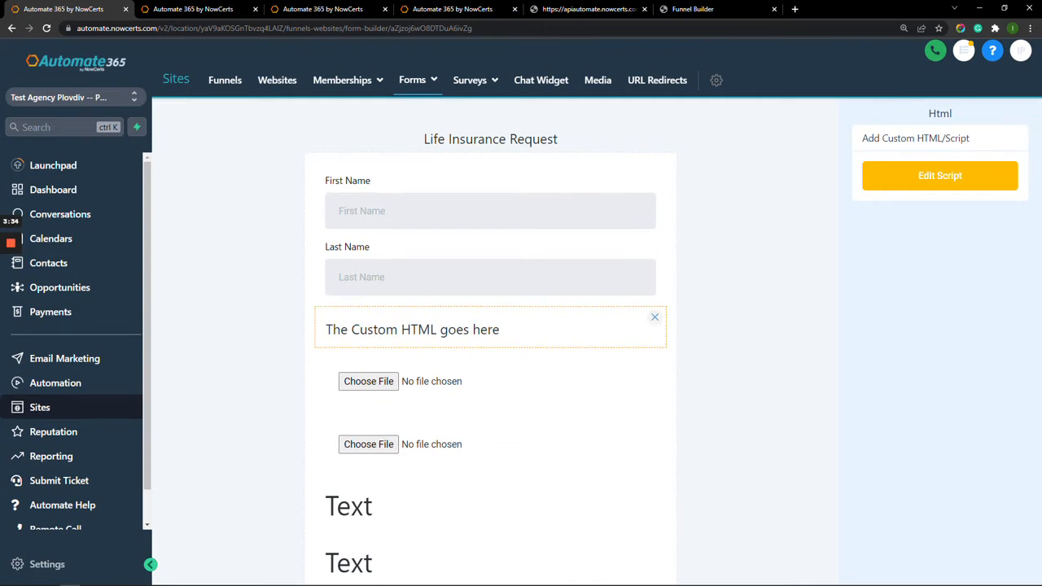
left_click(654, 317)
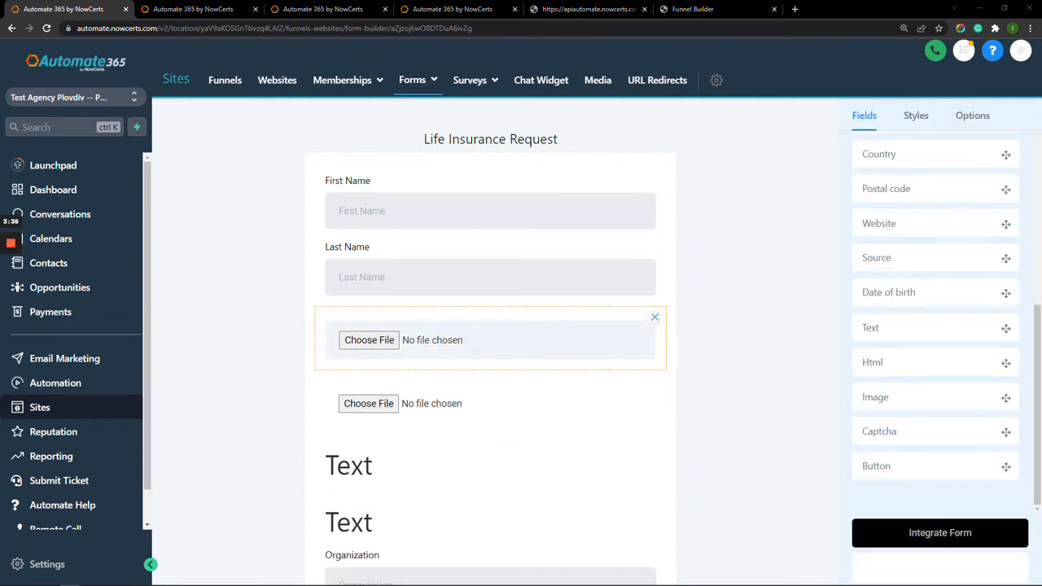
left_click(655, 318)
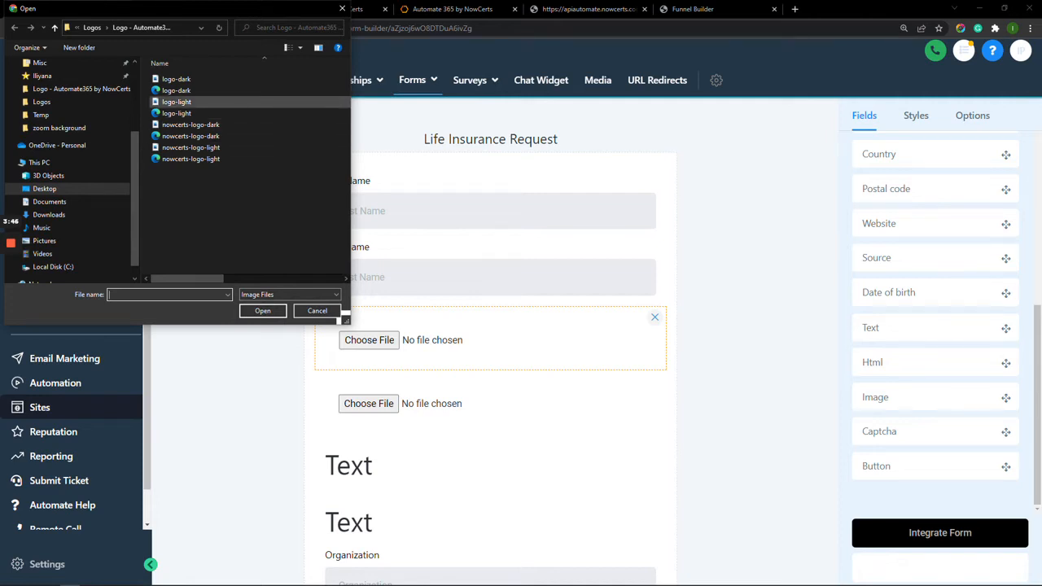
double_click(176, 79)
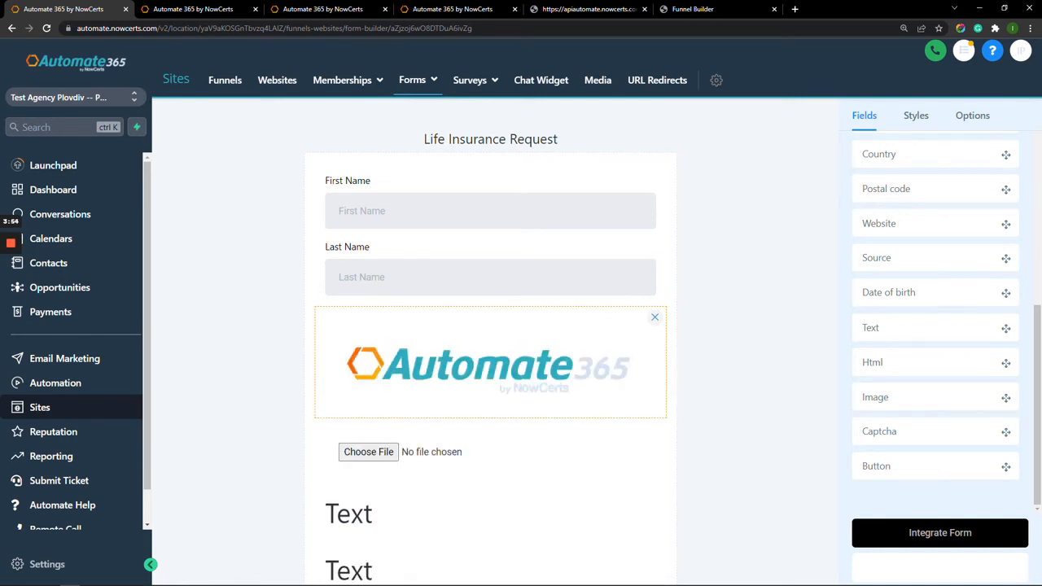
left_click(654, 317)
left_click(367, 339)
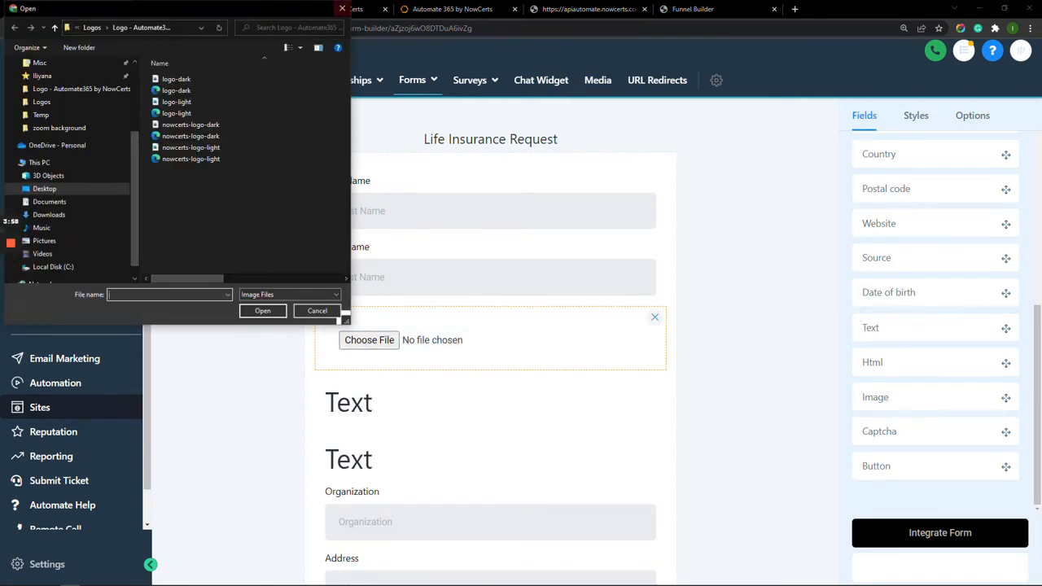
left_click(342, 8)
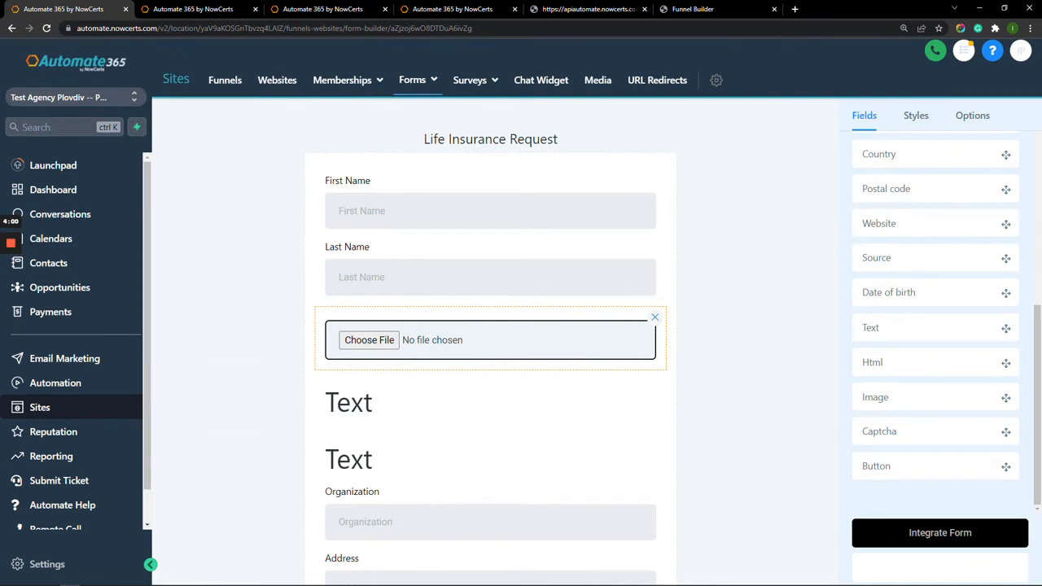
left_click(654, 318)
Delete both Text headings from the form.
left_click(490, 337)
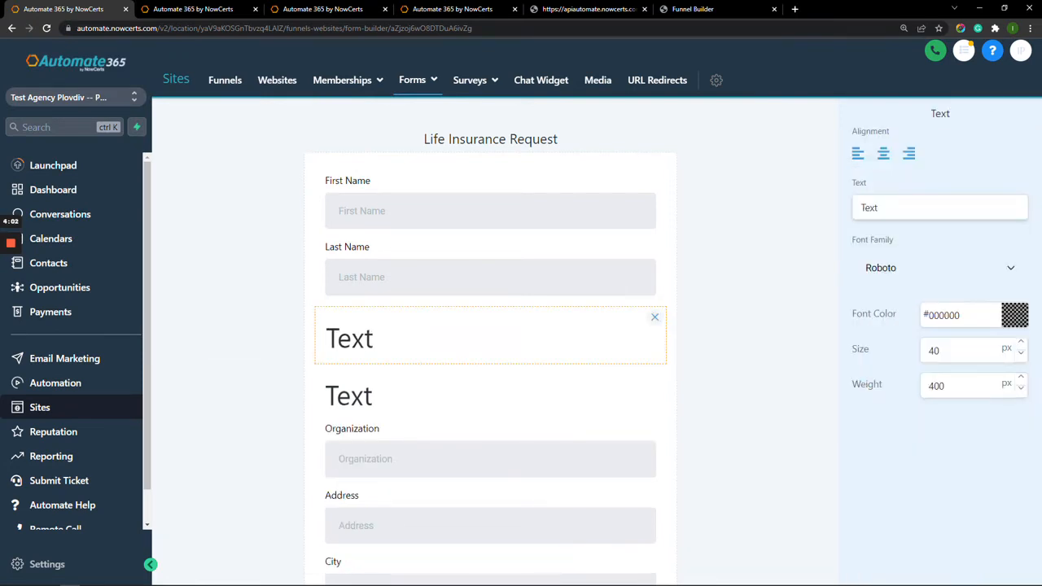
left_click(654, 317)
left_click(653, 318)
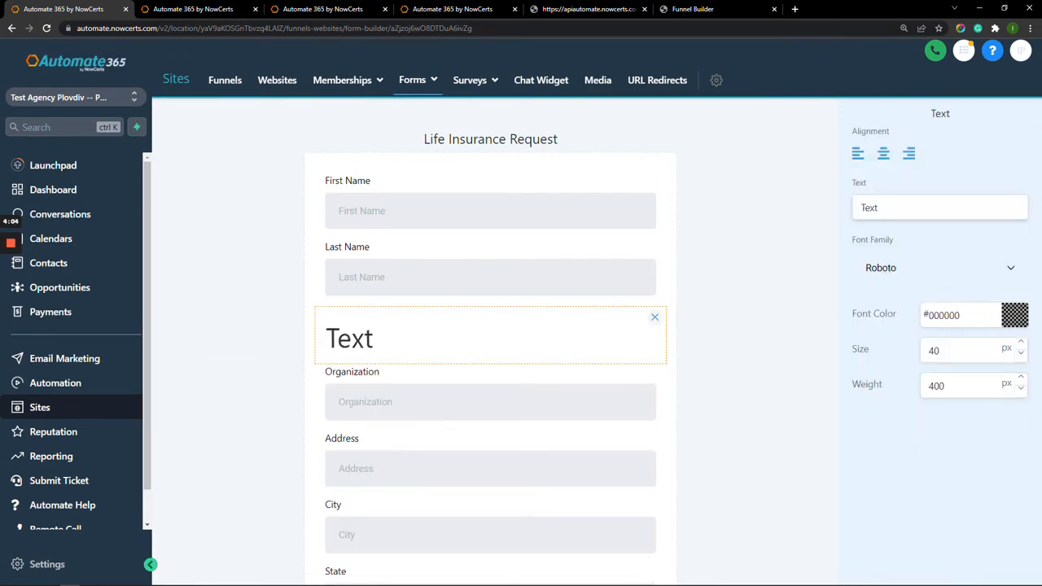
left_click(655, 317)
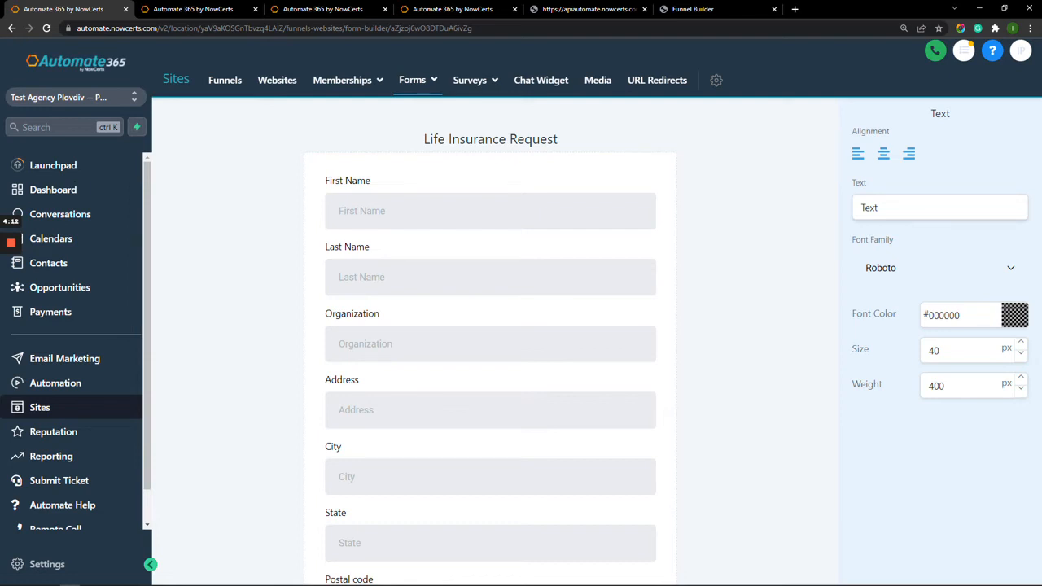
Check the Organization field's settings, then view the test submission's contact record.
left_click(490, 343)
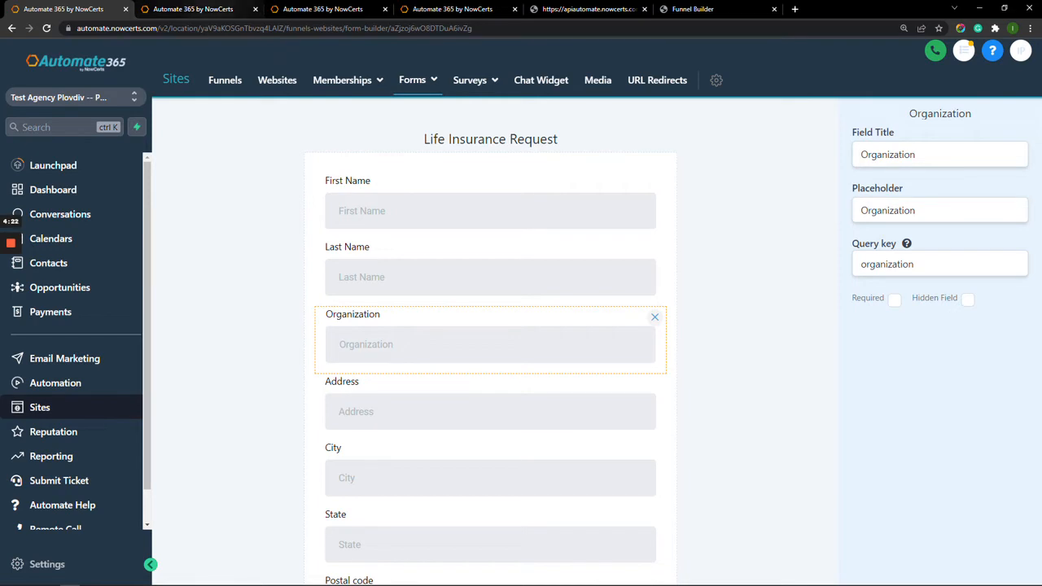
left_click(193, 8)
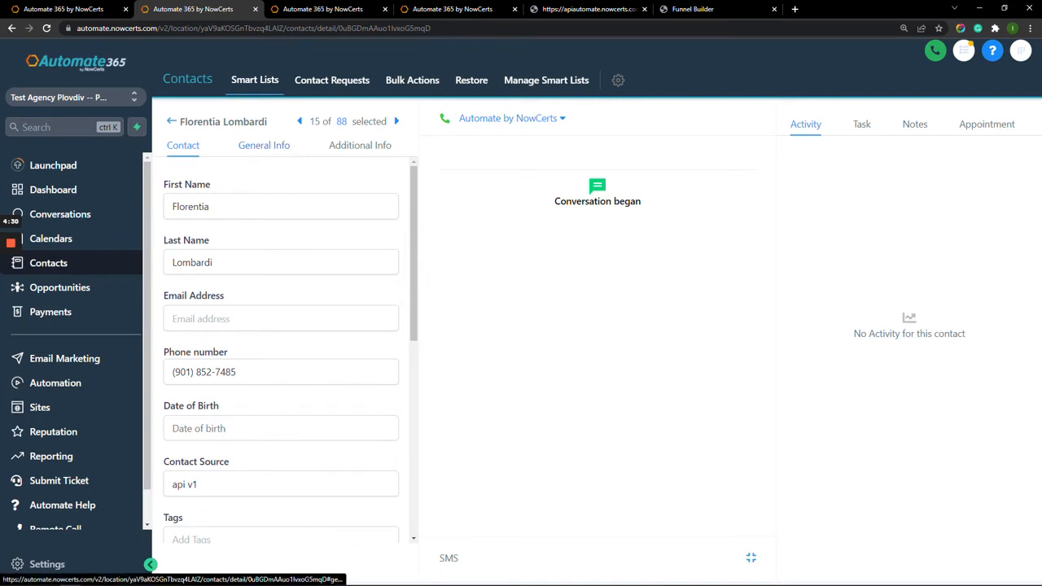
Review the contact's General Info business and address details, then return to the form builder.
left_click(264, 145)
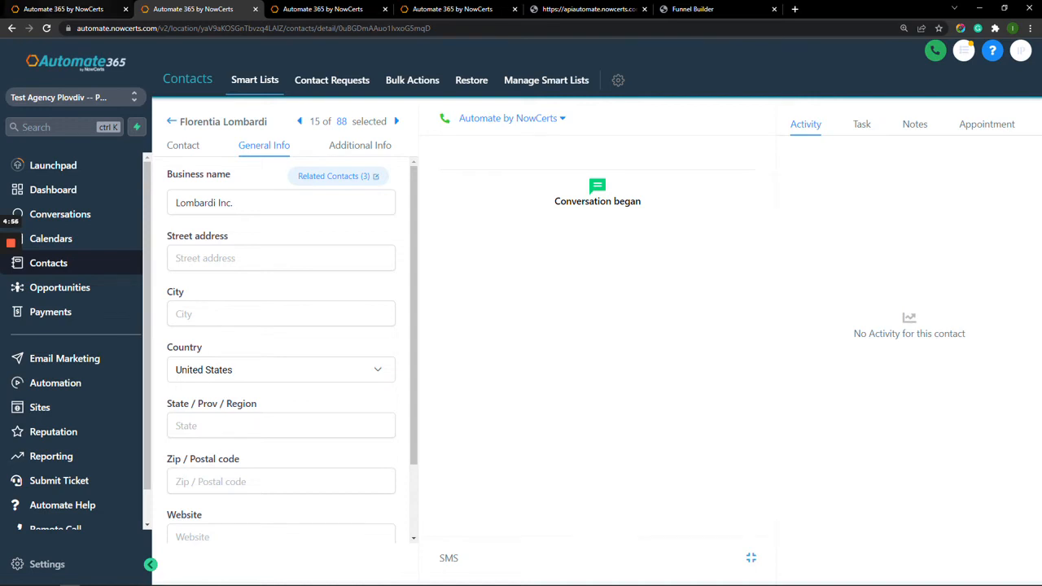
left_click(63, 9)
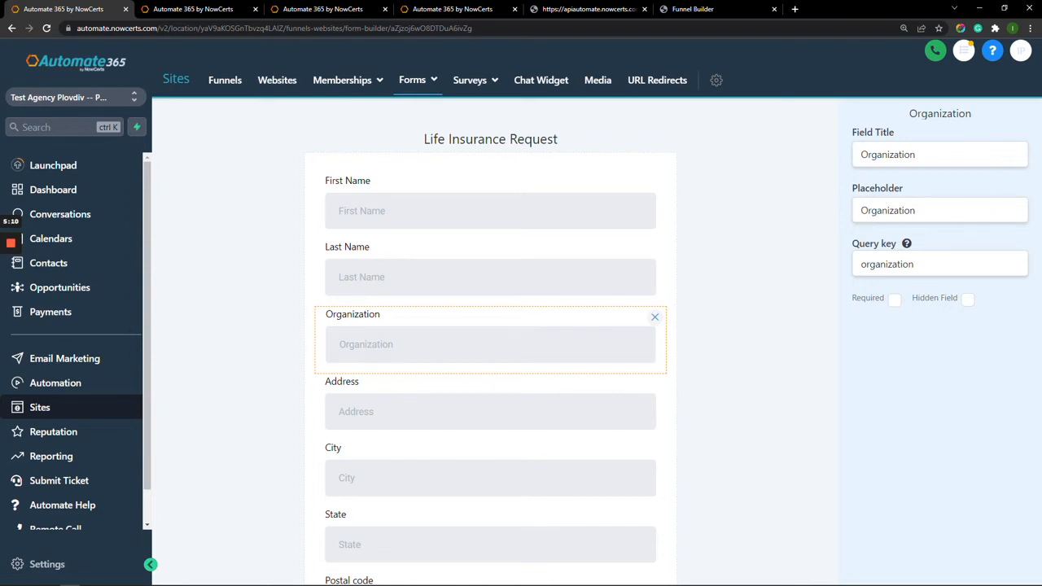
Retitle the Organization field 'Insured Name' and set its placeholder to 'Insured Name'.
left_click_drag(924, 155, 859, 154)
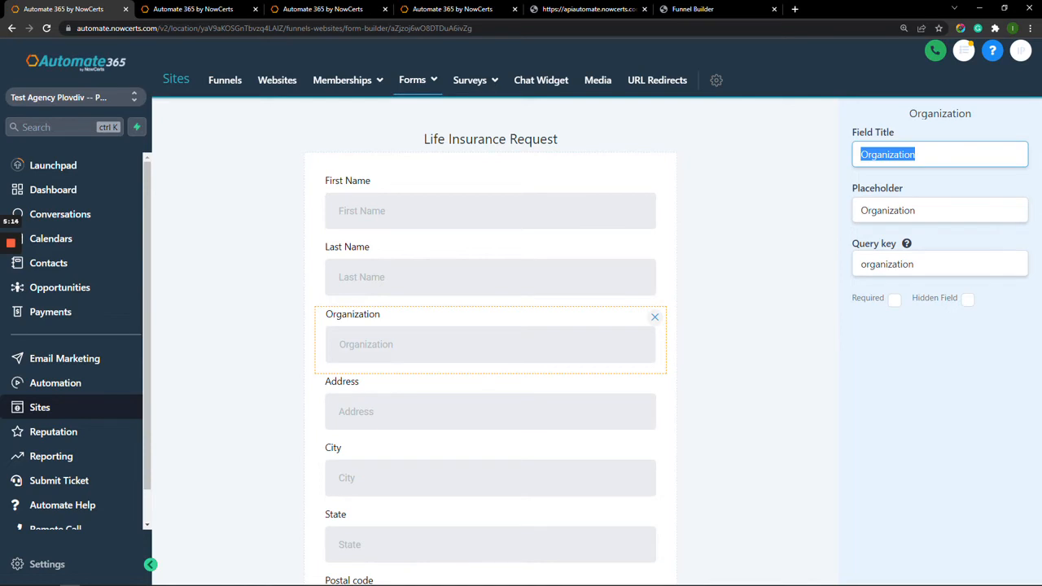
key("BackSpace")
type("I")
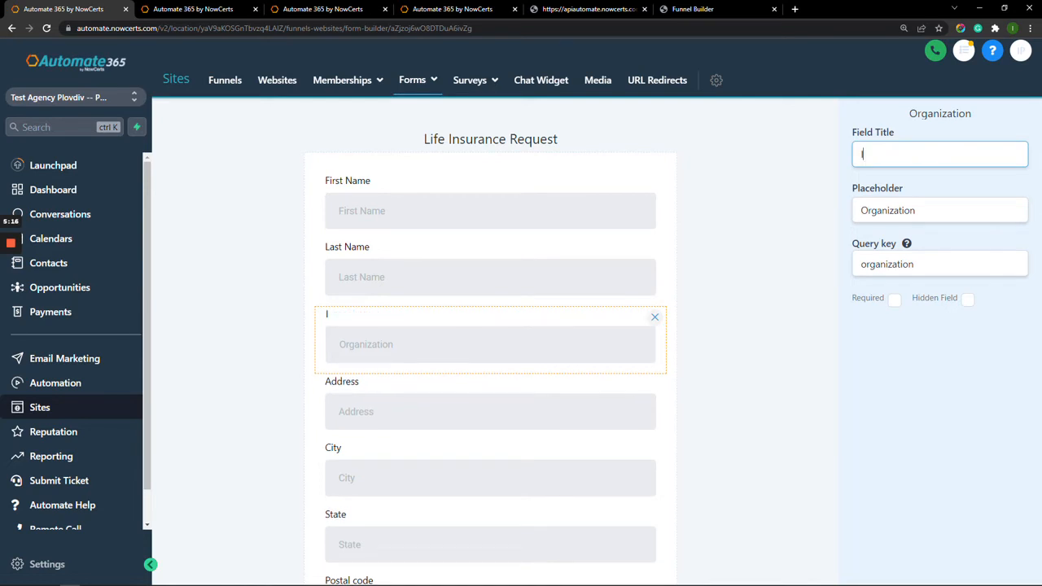
type("nsured Name")
key("shift+Left")
key("shift+Left")
key("shift+Left")
key("shift+Left")
key("shift+Left")
key("shift+Left")
key("shift+Left")
key("shift+Left")
key("shift+Left")
key("shift+Left")
key("shift+Left")
key("shift+Left")
key("ctrl+c")
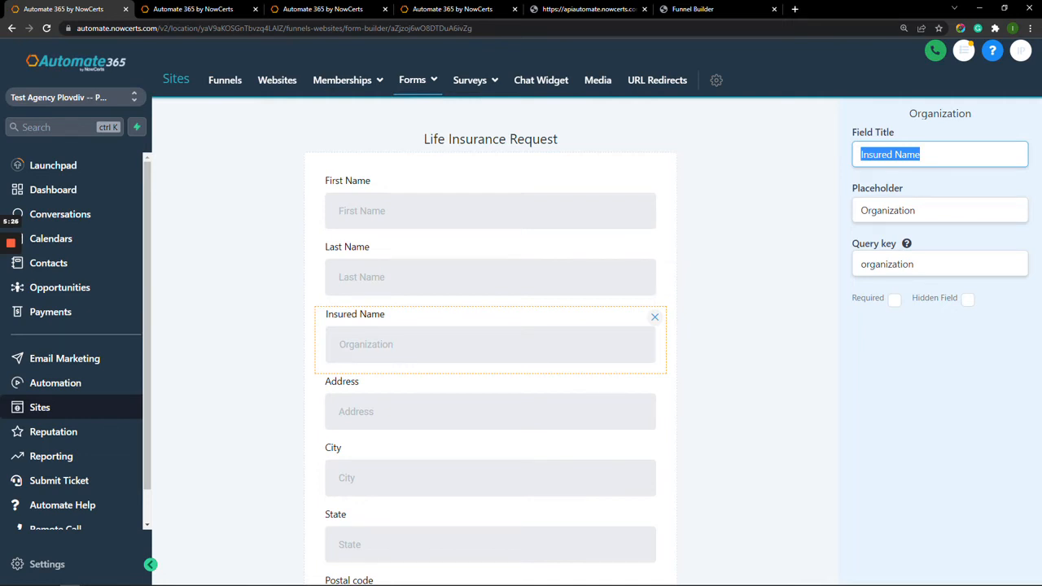
left_click(917, 211)
key("BackSpace")
key("BackSpace")
key("BackSpace")
key("BackSpace")
key("BackSpace")
key("BackSpace")
key("BackSpace")
key("BackSpace")
key("BackSpace")
key("BackSpace")
key("BackSpace")
key("BackSpace")
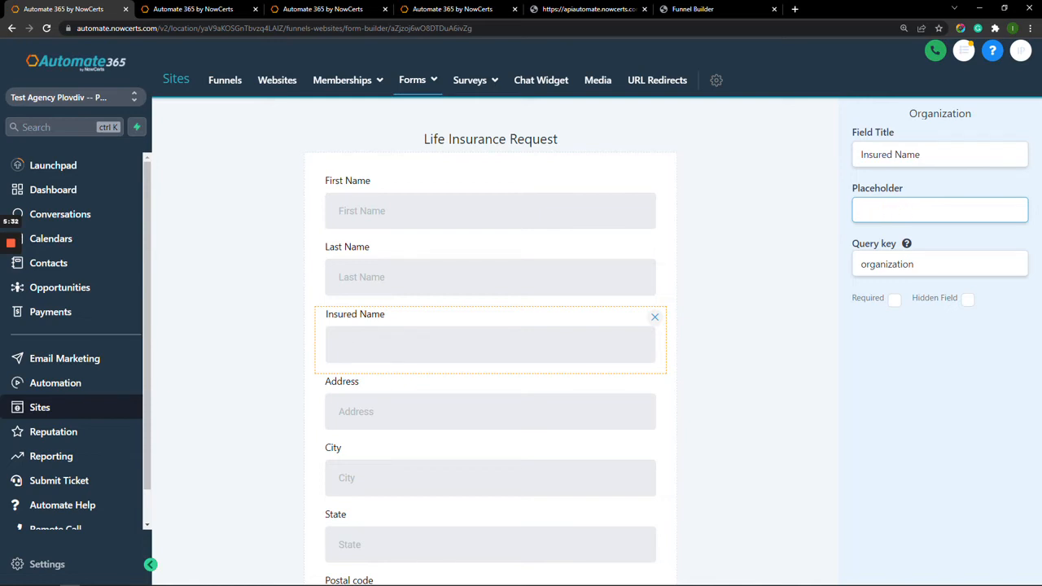
key("ctrl+v")
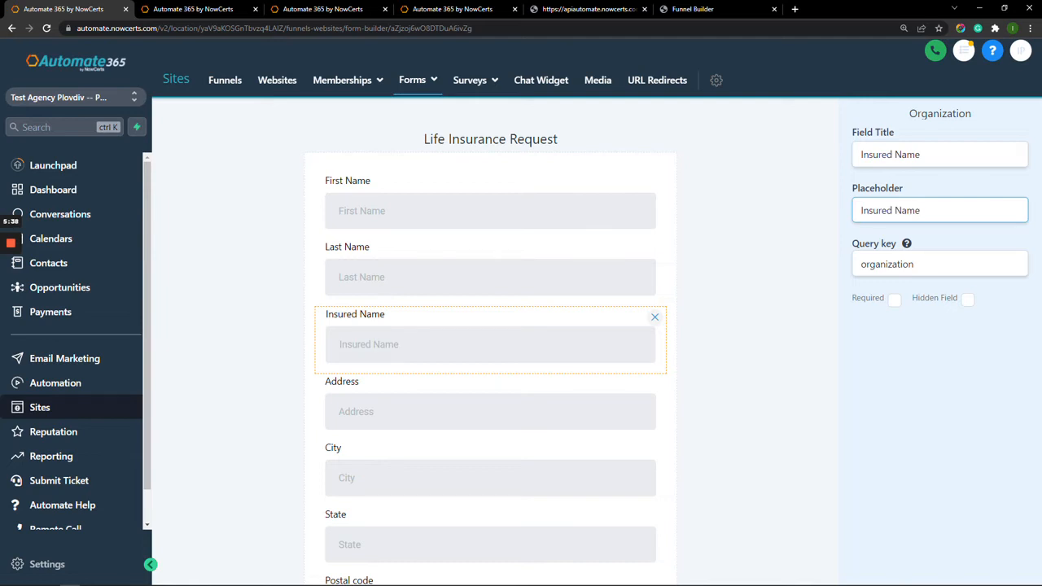
left_click(757, 285)
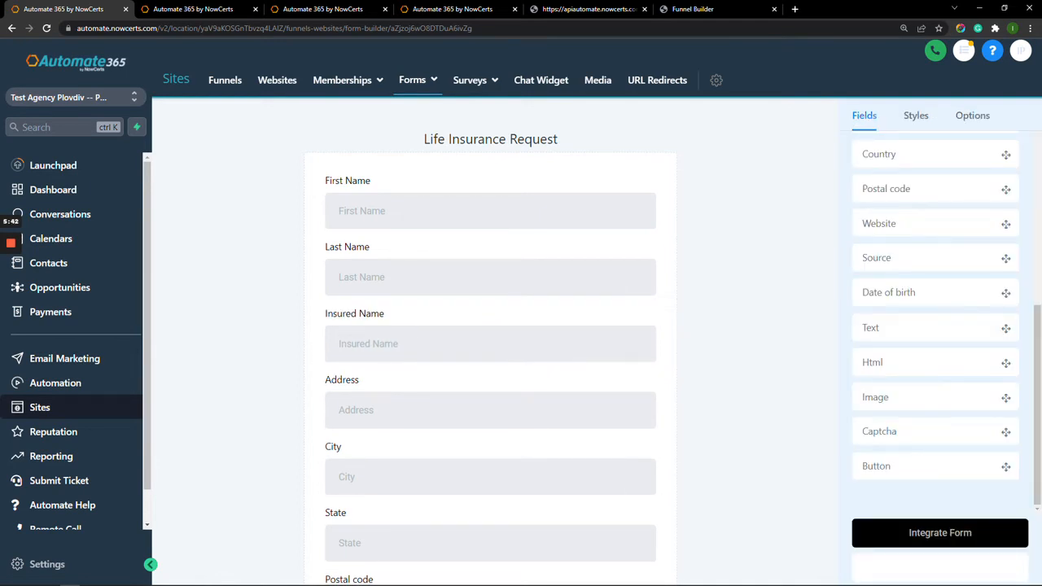
Review the Insured Name field's settings, then look over the account's Custom Fields list.
scroll(935, 321, "up", 5)
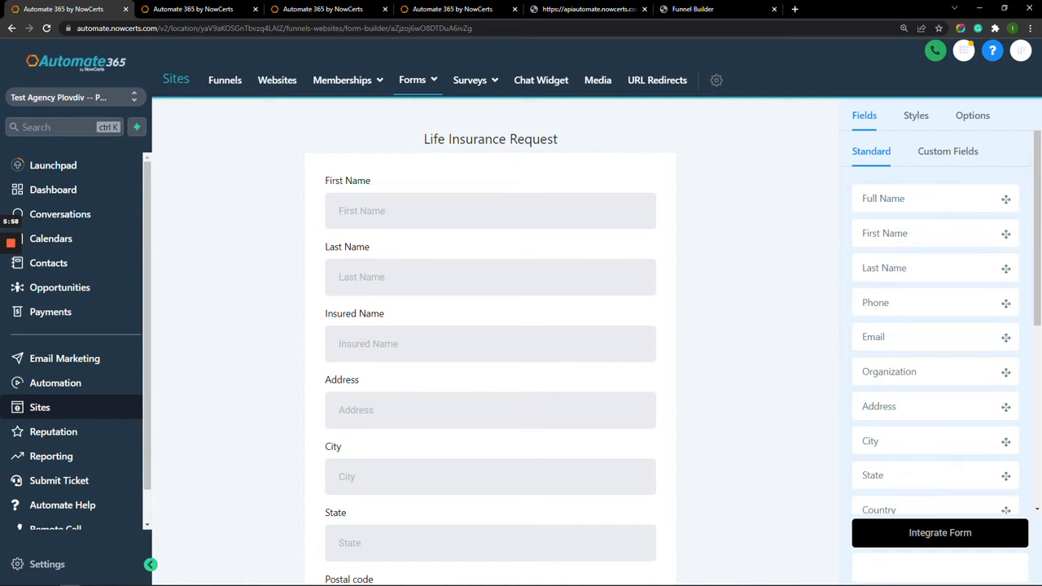
left_click(490, 344)
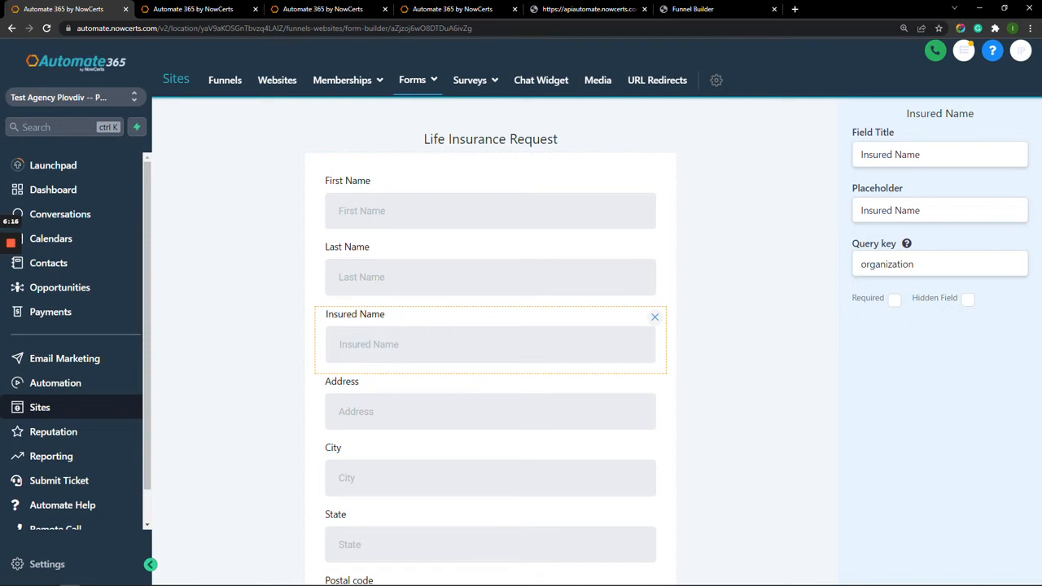
left_click(753, 314)
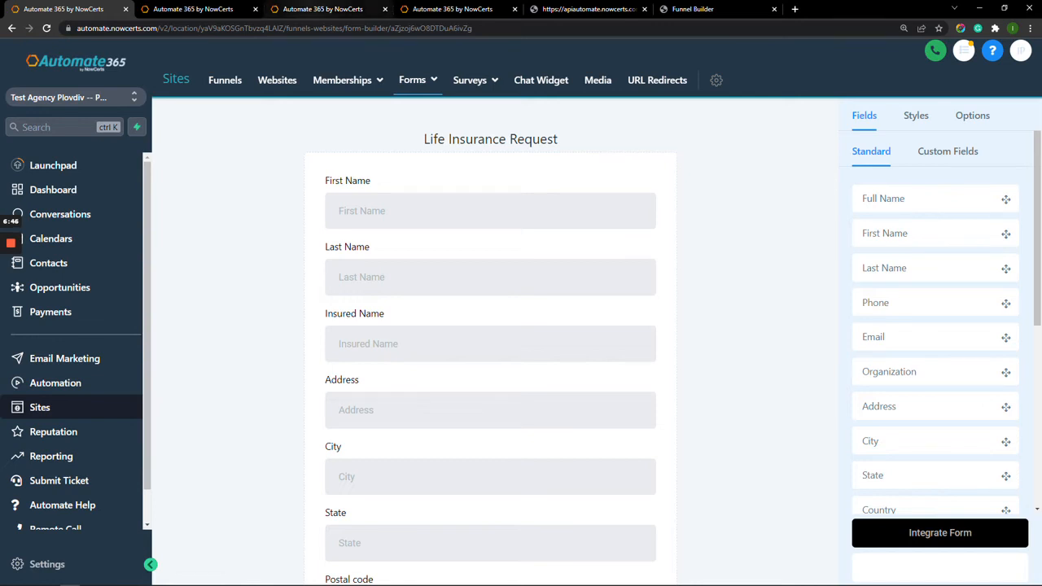
left_click(326, 9)
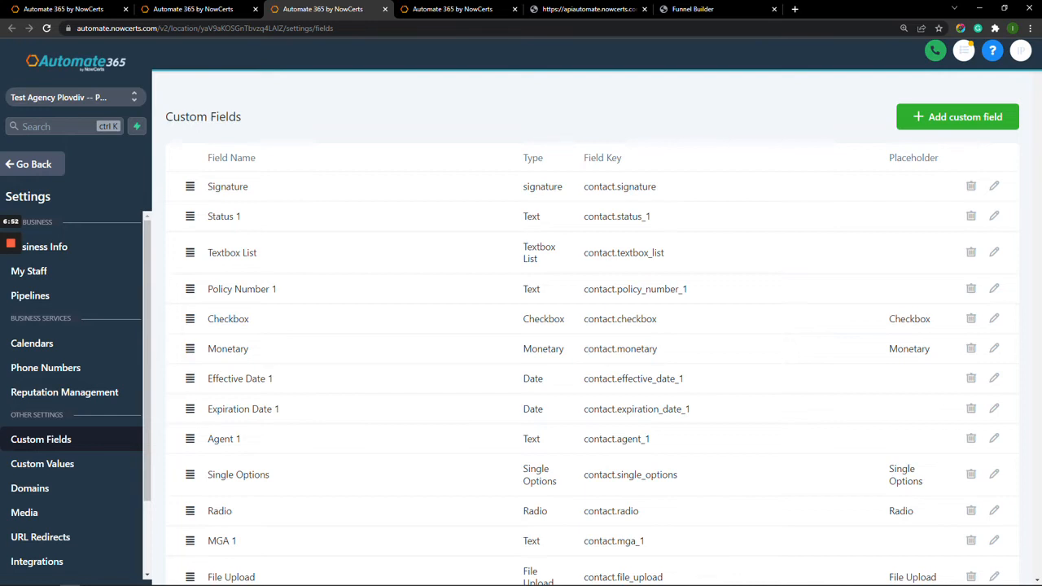
Return to the Life Insurance Request form builder and scroll down the form.
left_click(69, 9)
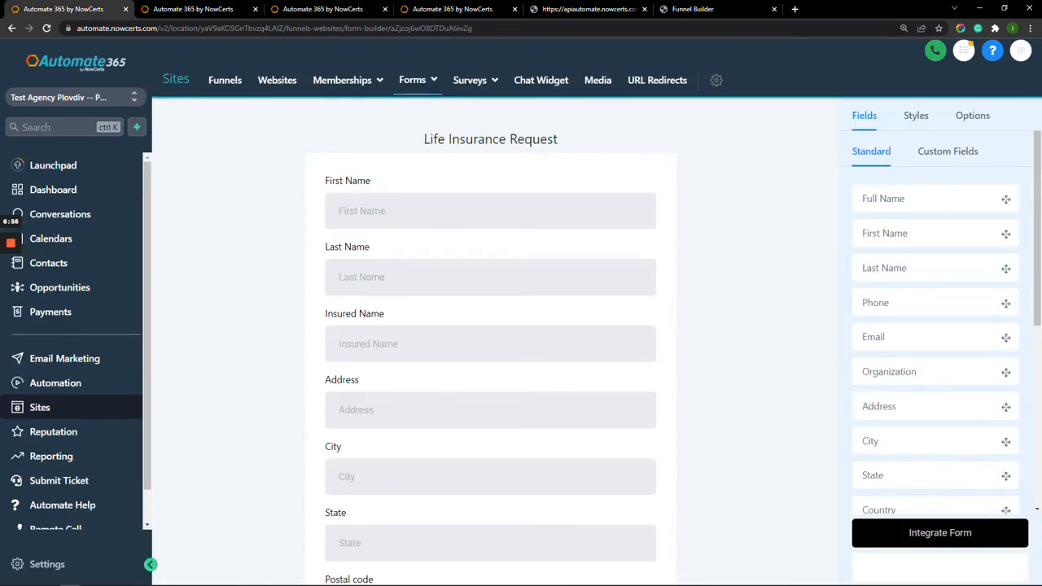
mouse_move(11, 243)
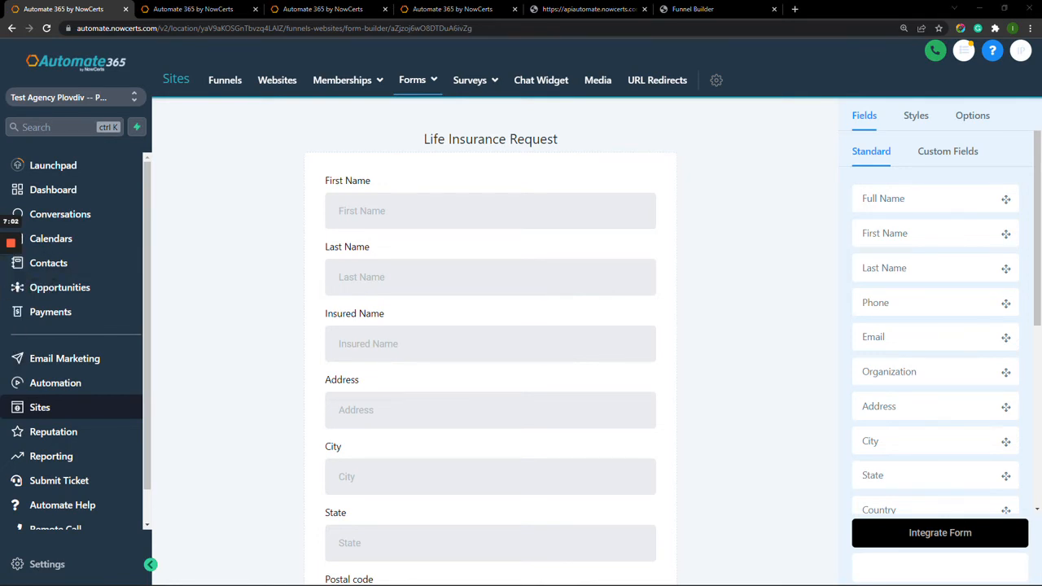
scroll(490, 350, "down", 5)
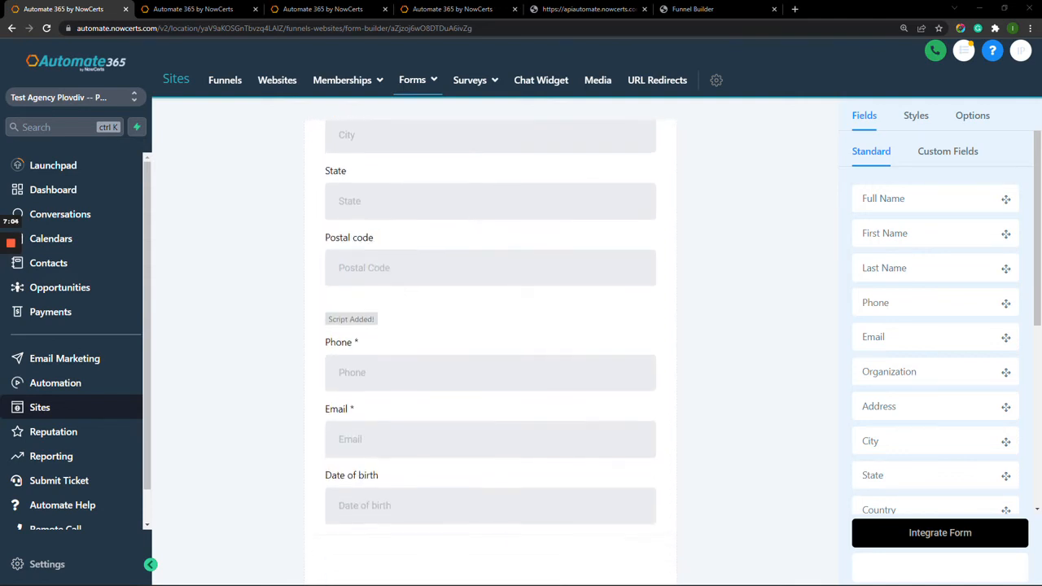
Look at the Phone field's settings, then the Email field's settings.
scroll(490, 350, "down", 1)
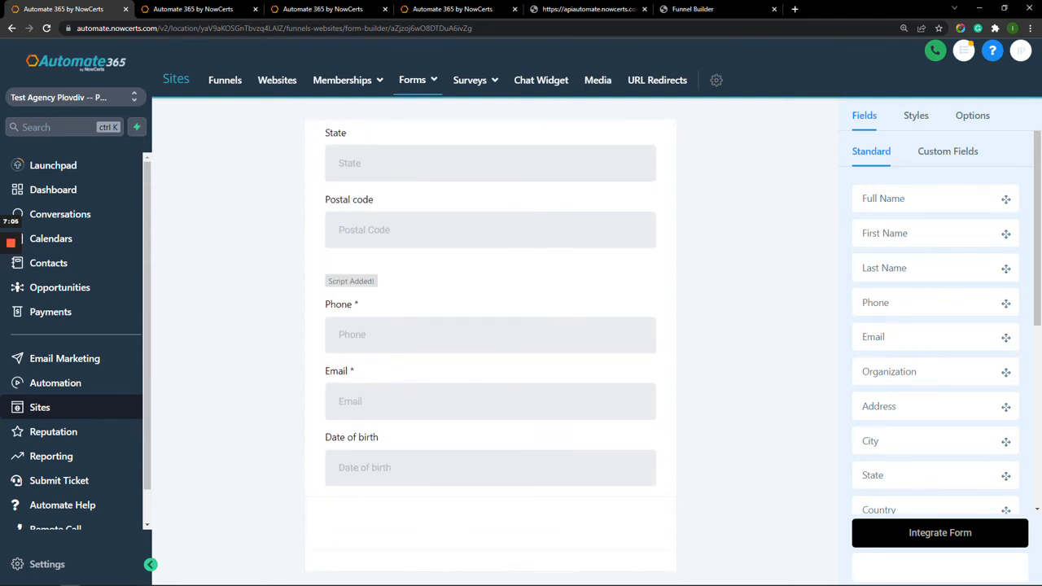
left_click(489, 335)
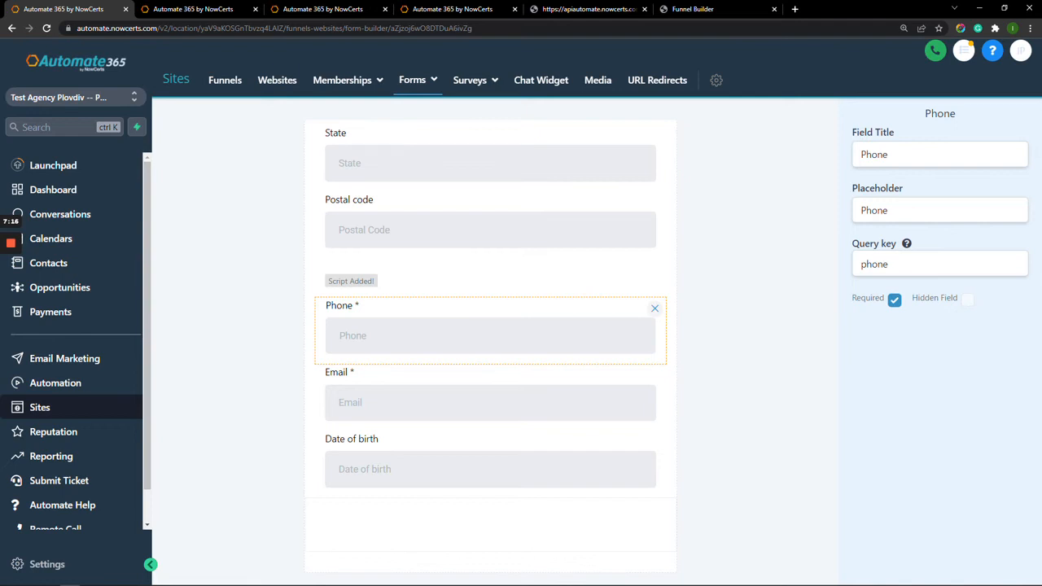
left_click(490, 402)
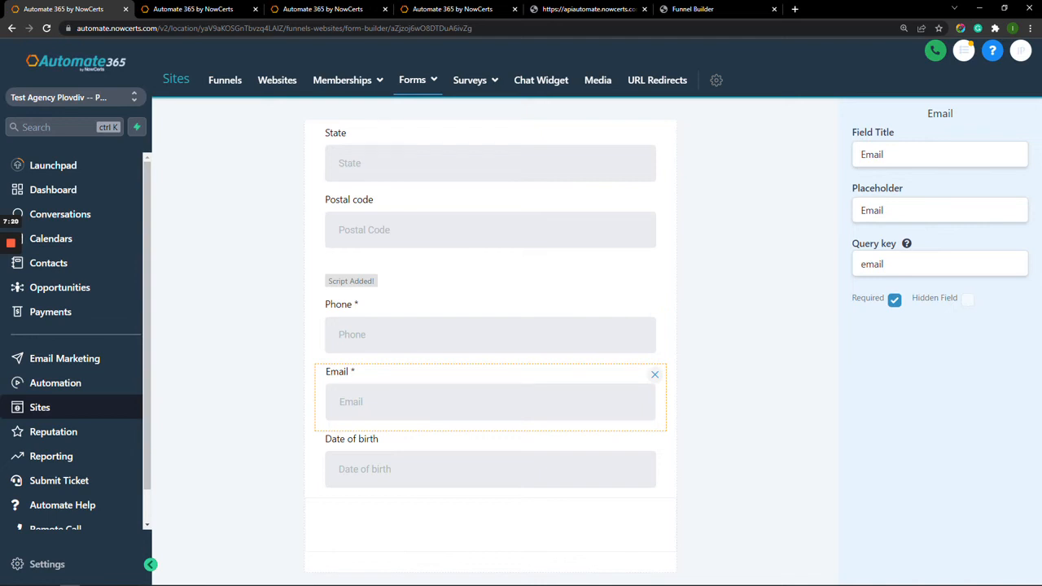
left_click_drag(852, 299, 885, 299)
left_click(889, 319)
Toggle Email's Required and Hidden Field options, leaving it required and visible, then go to Surveys.
left_click(893, 300)
left_click(893, 300)
left_click(894, 300)
left_click(967, 299)
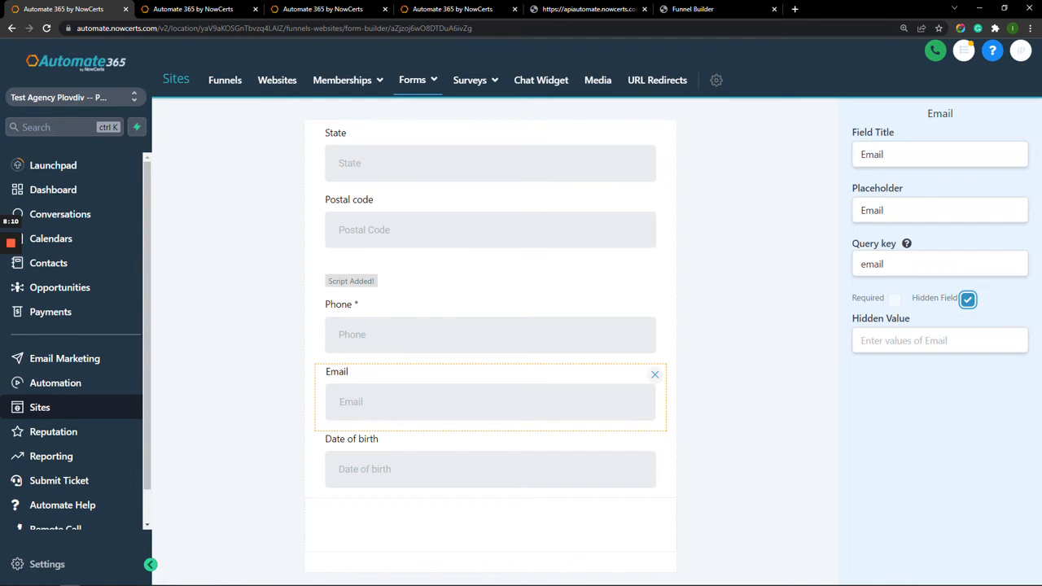
left_click(968, 300)
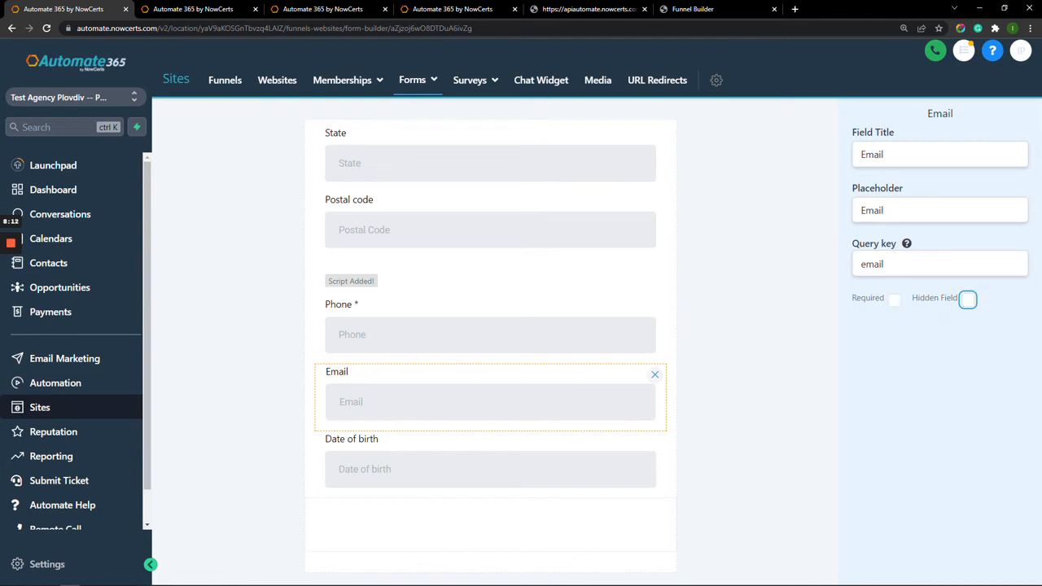
left_click(893, 299)
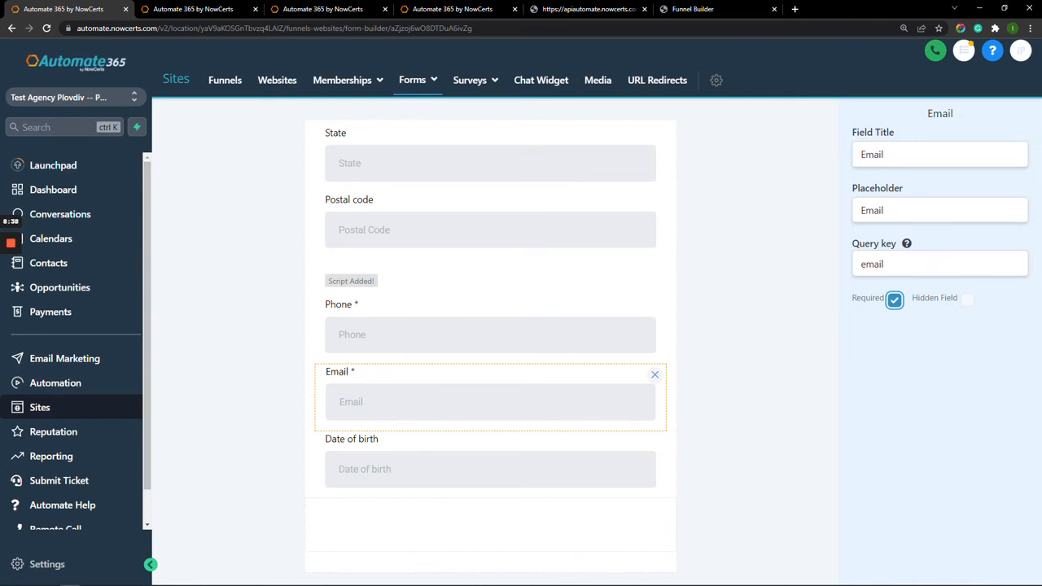
key("ctrl+Tab")
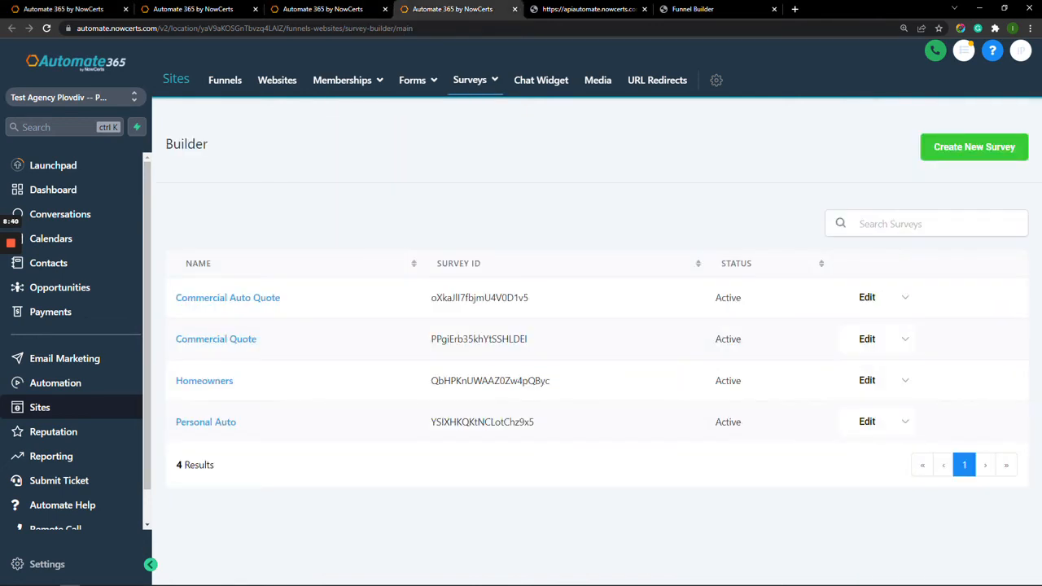
Open the Commercial Quote survey from the Surveys Builder list.
left_click(215, 339)
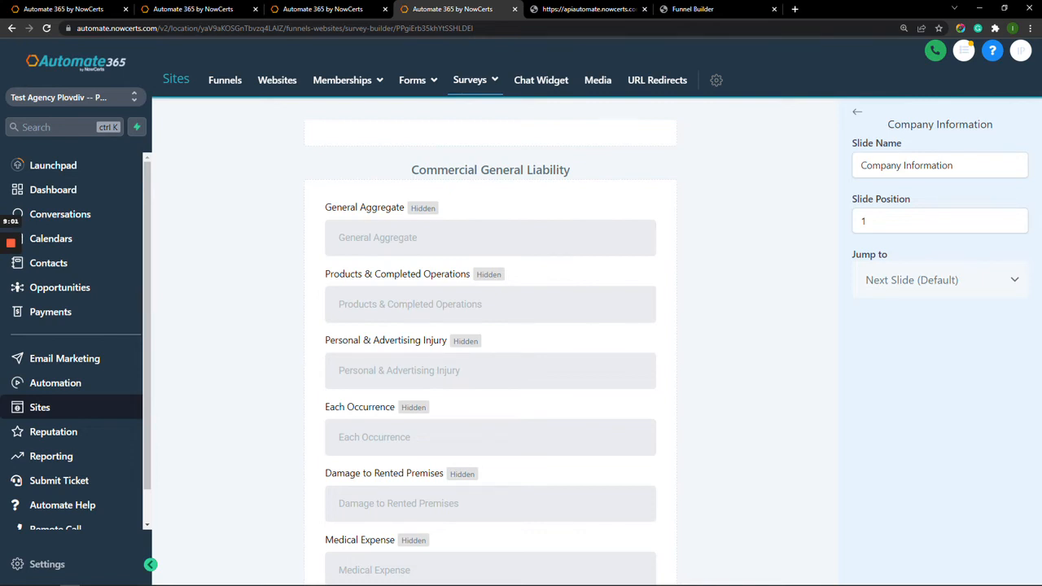
Inspect the General Aggregate field's 2000000 hidden value.
left_click(490, 238)
left_click(757, 269)
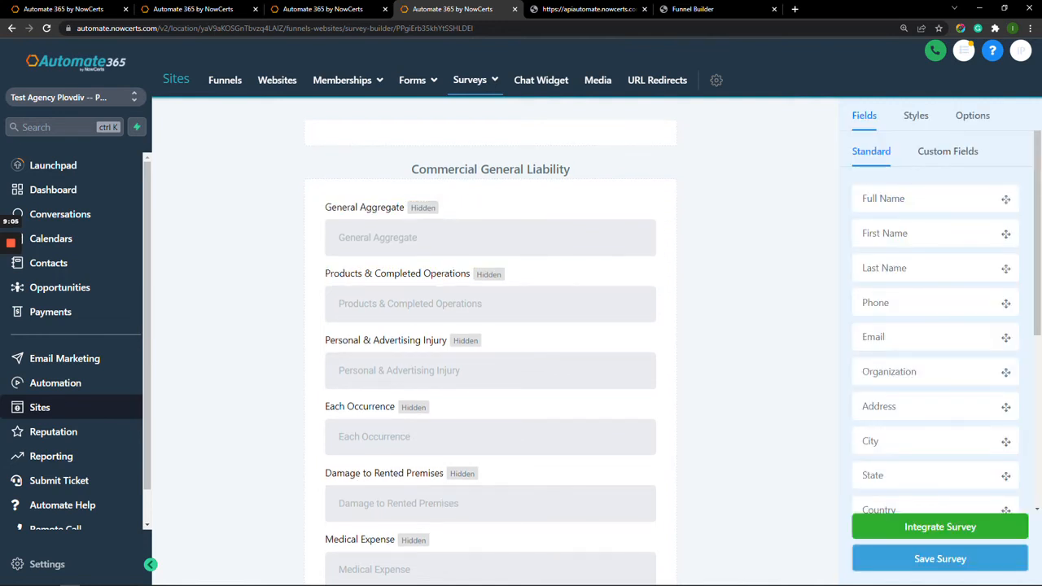
left_click(490, 238)
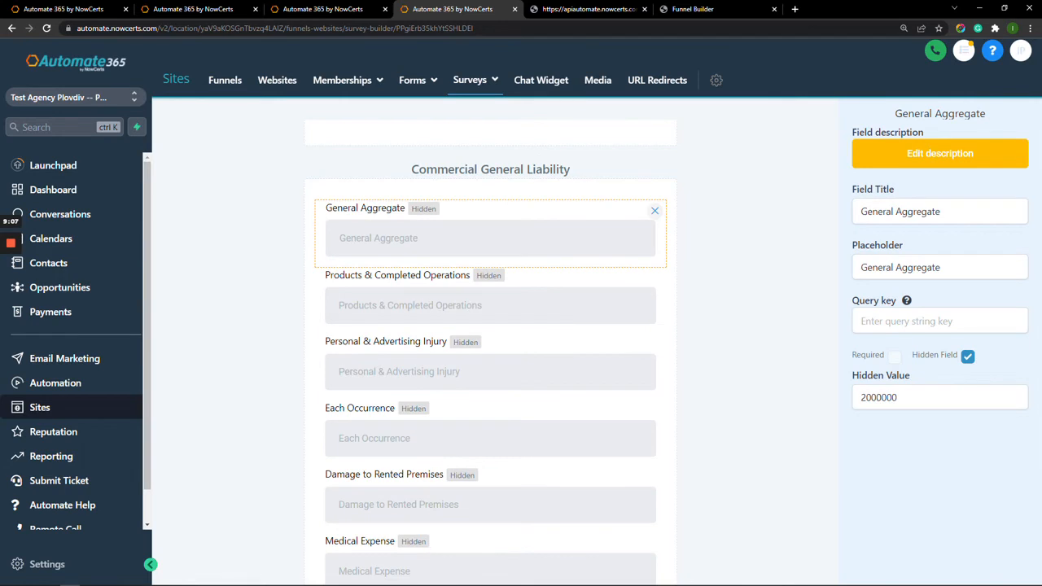
left_click(914, 397)
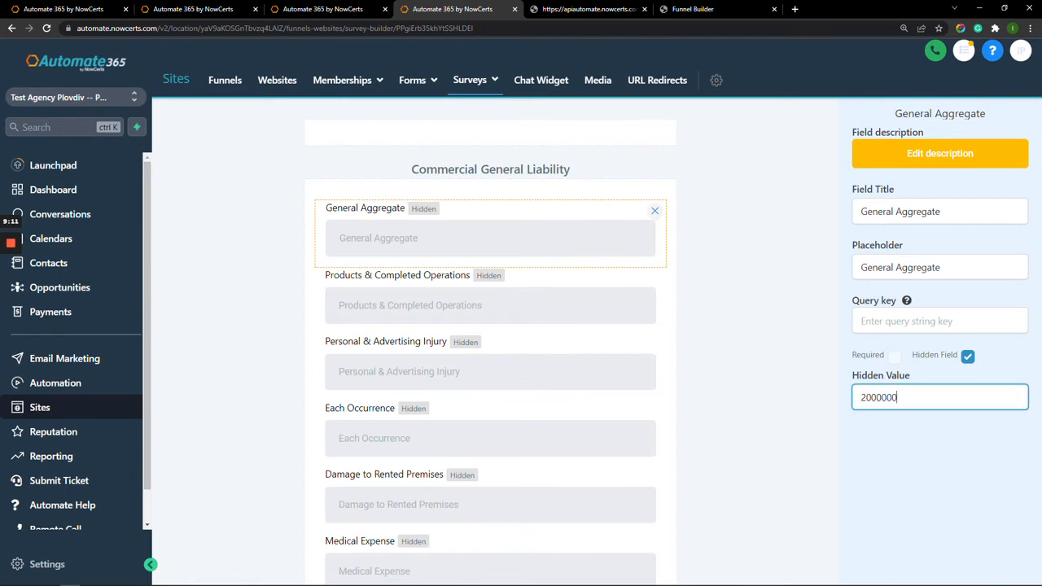
left_click(756, 342)
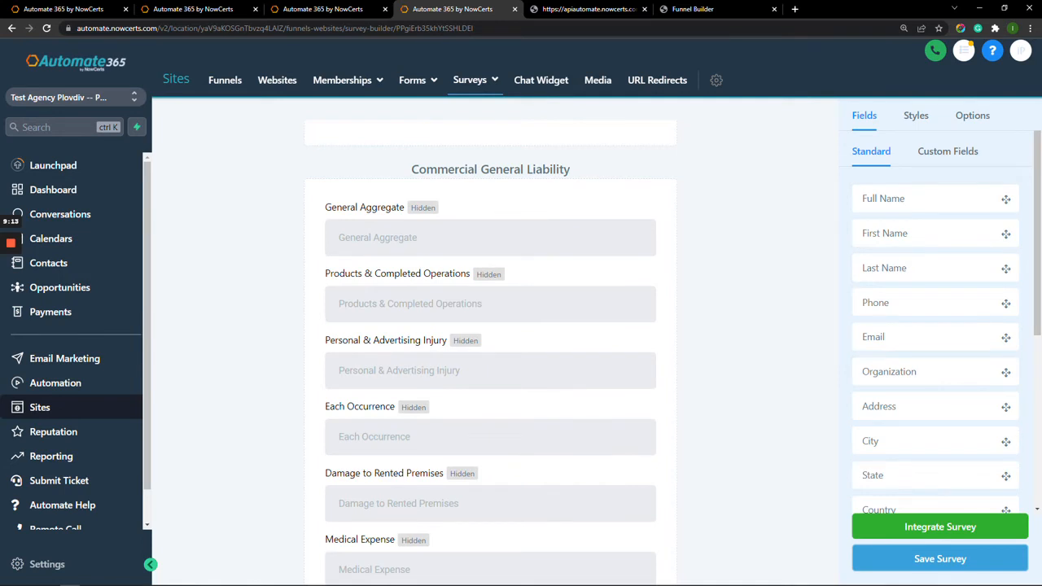
Confirm Products & Completed Operations keeps its 2000000 hidden value, then deselect it.
left_click(490, 303)
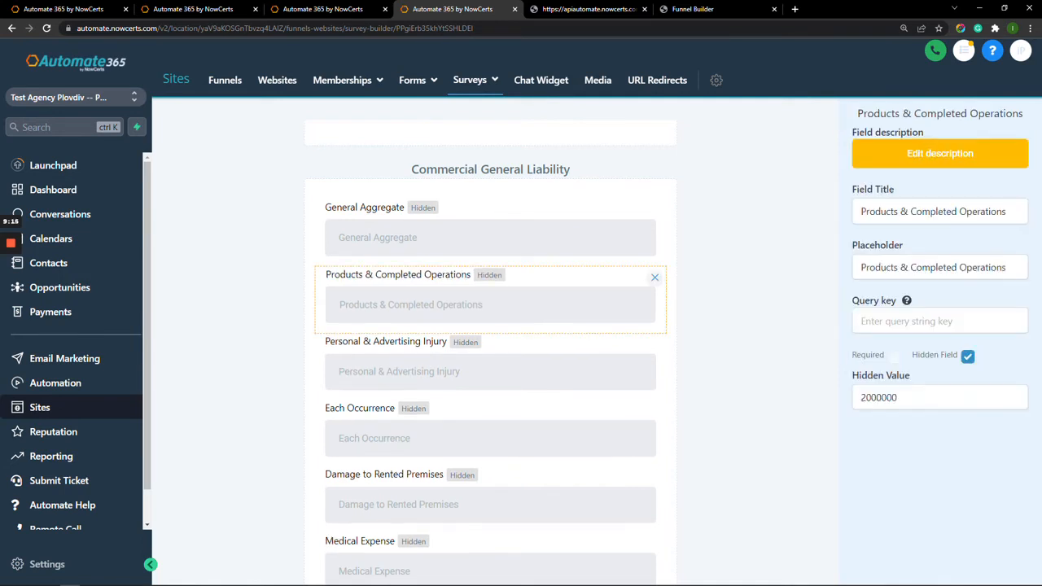
left_click(913, 397)
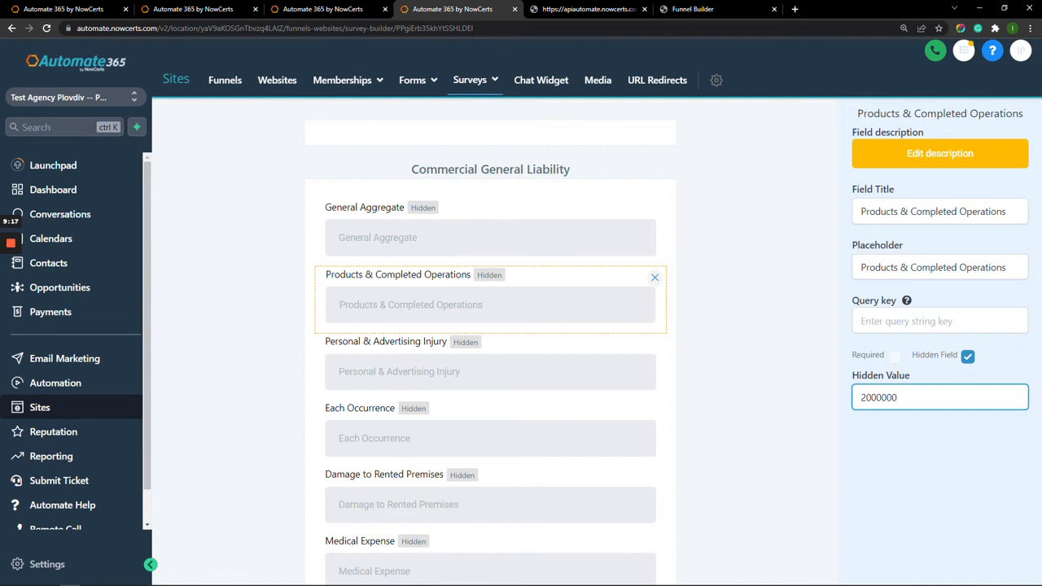
key("ctrl+a")
left_click(928, 466)
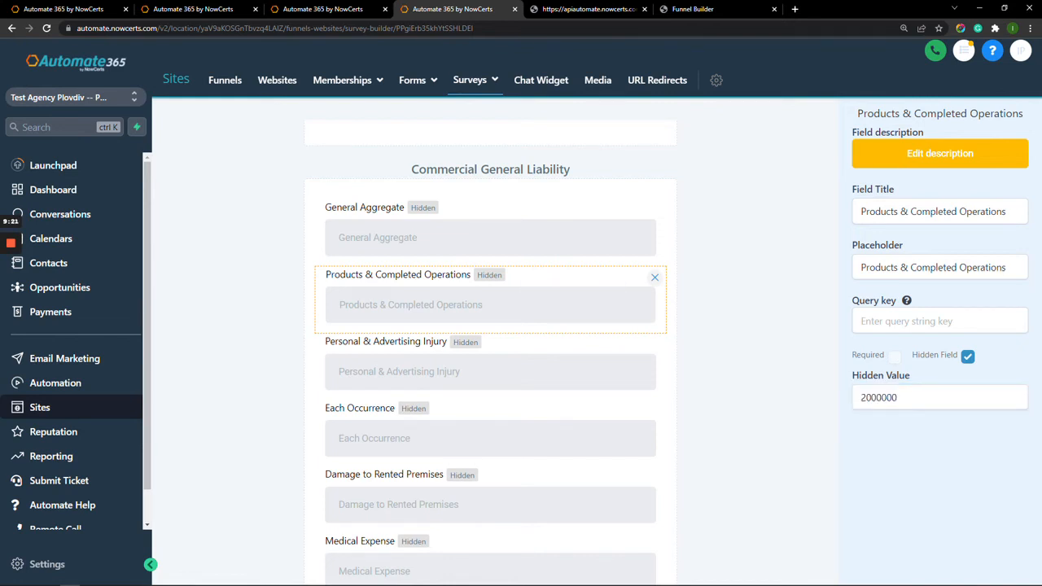
left_click(758, 391)
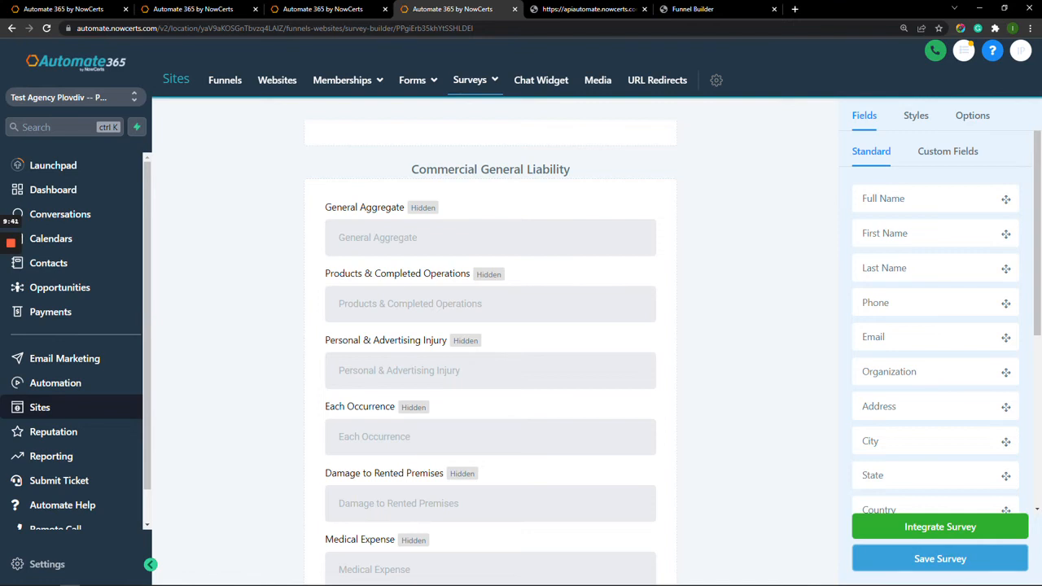
scroll(490, 350, "down", 5)
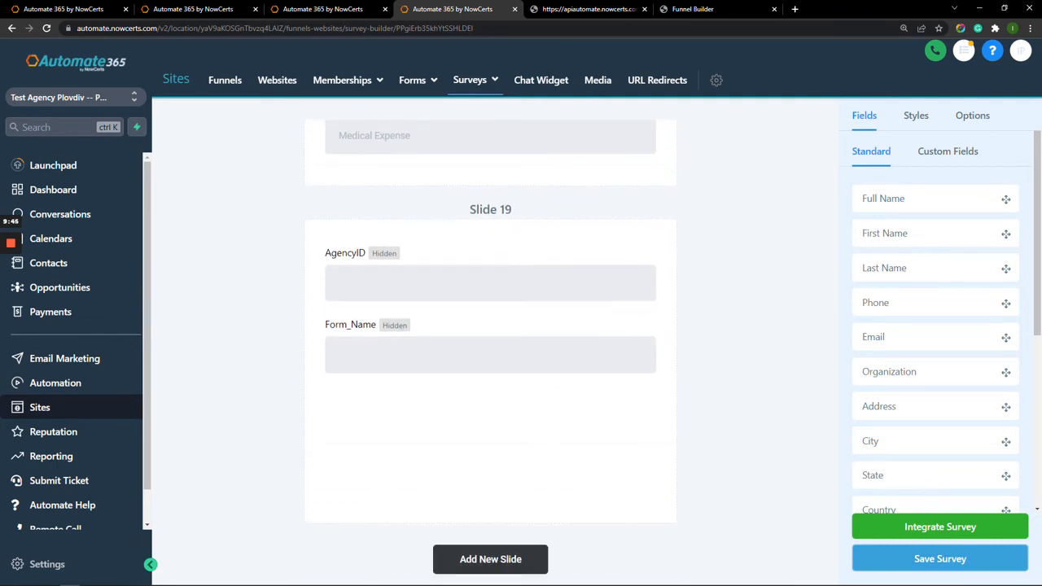
Check Slide 19's hidden AgencyID and Form_Name (Commercial Quote) values, then return to the Forms builder.
left_click(490, 283)
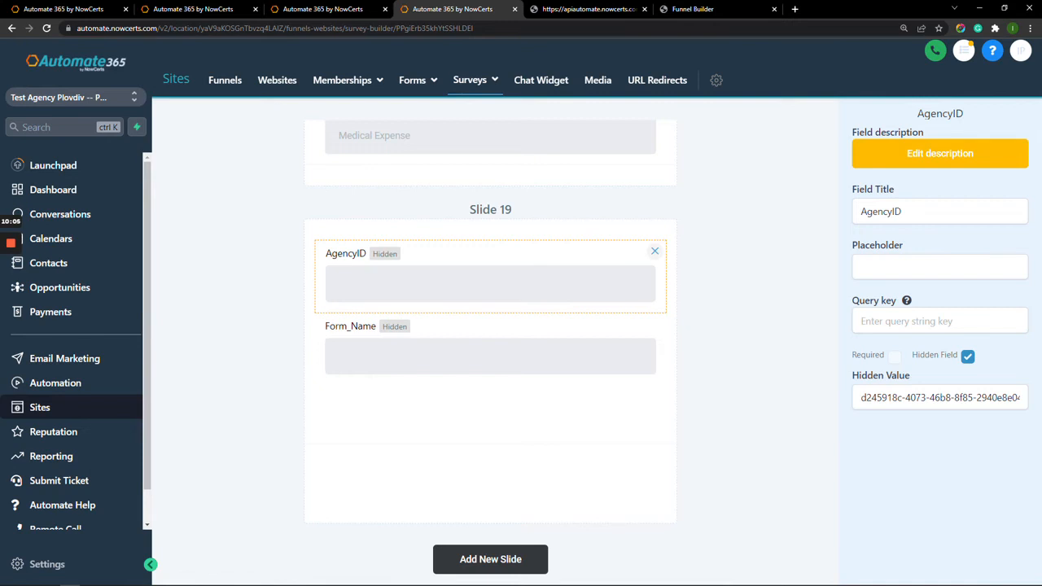
left_click(864, 398)
left_click(490, 356)
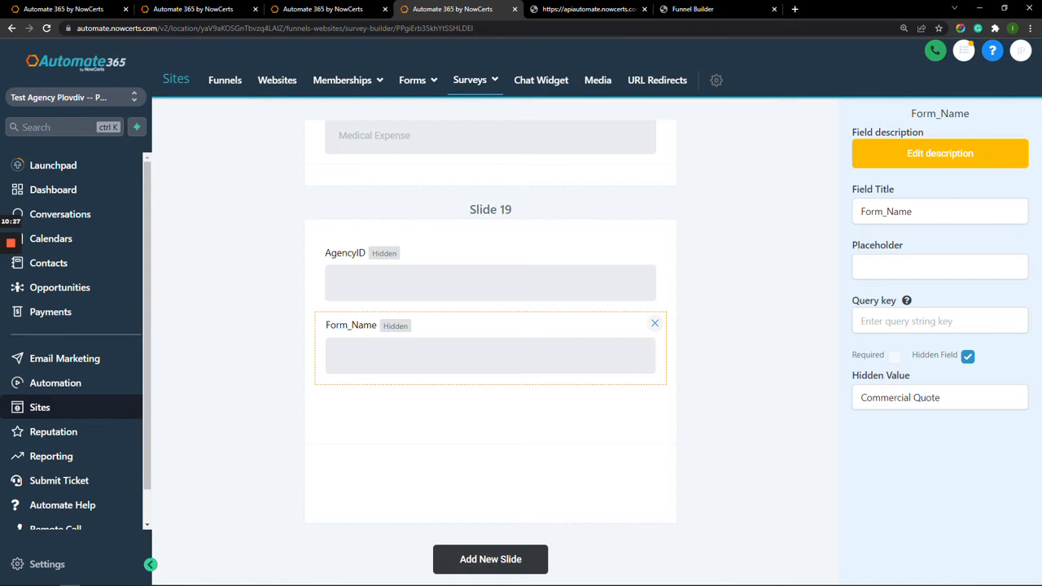
left_click(64, 9)
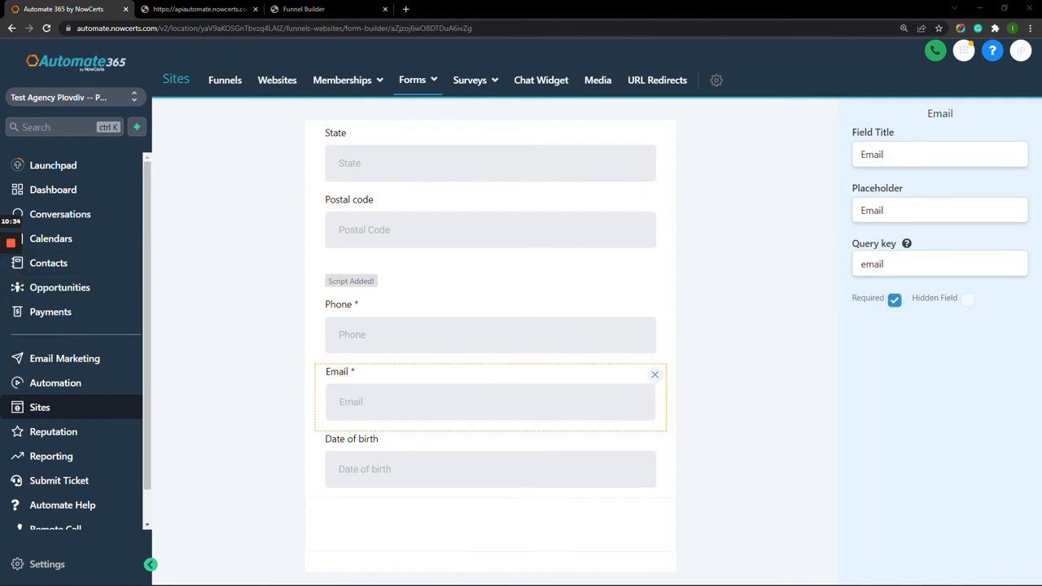
scroll(490, 342, "up", 2)
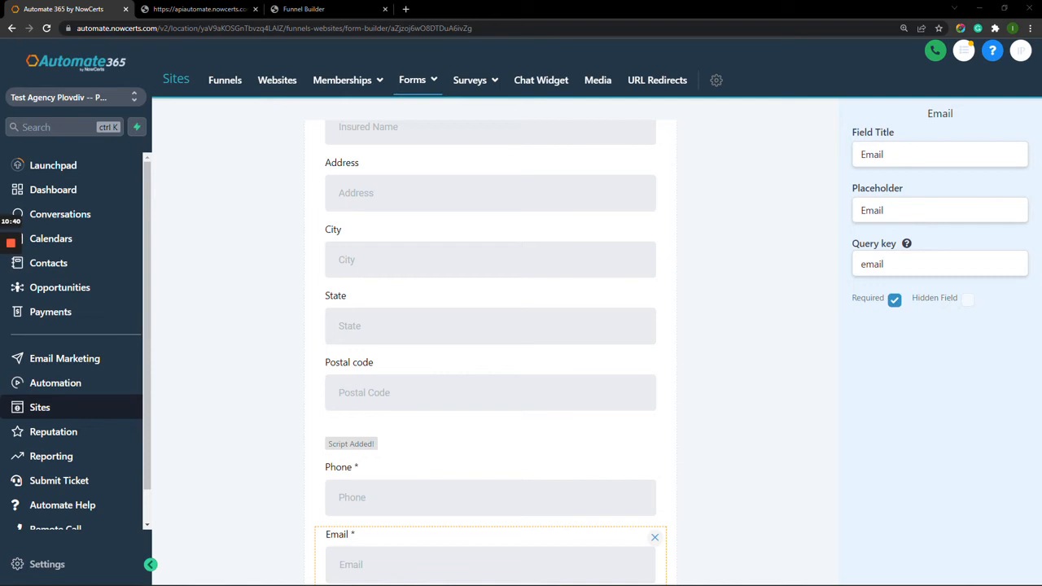
left_click(200, 9)
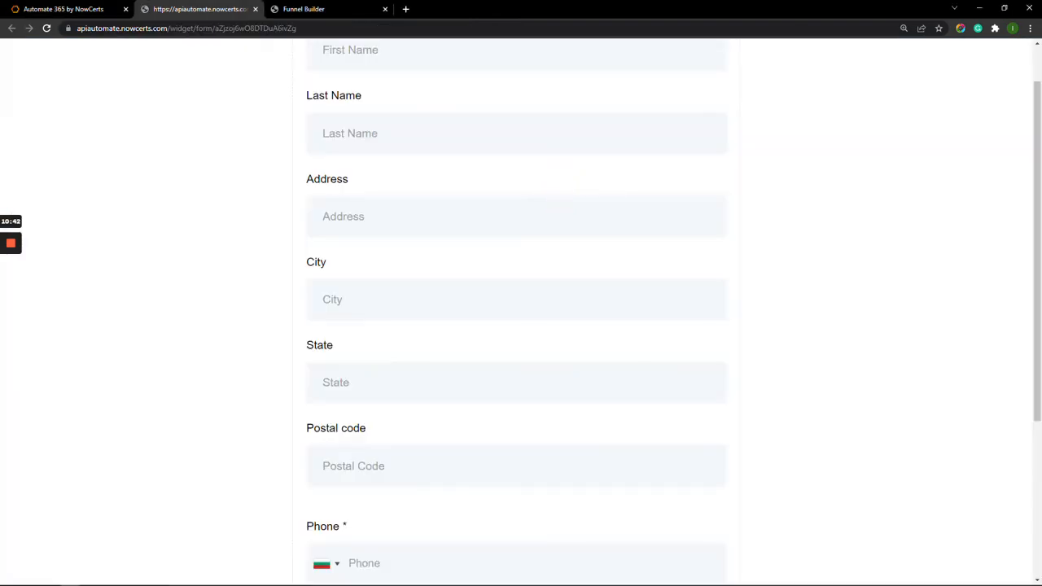
left_click(480, 216)
type("12")
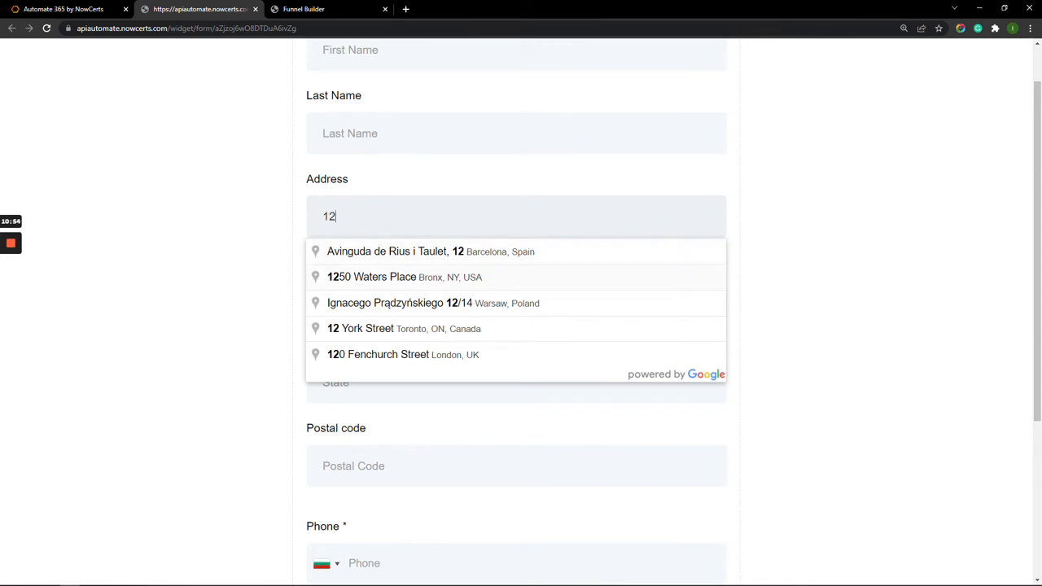
left_click(405, 278)
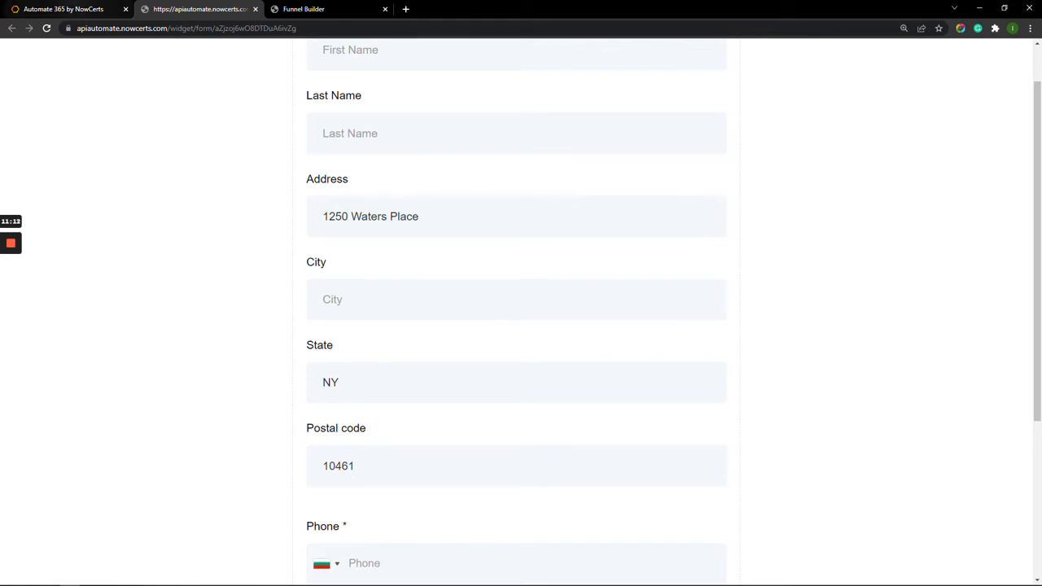
left_click(68, 9)
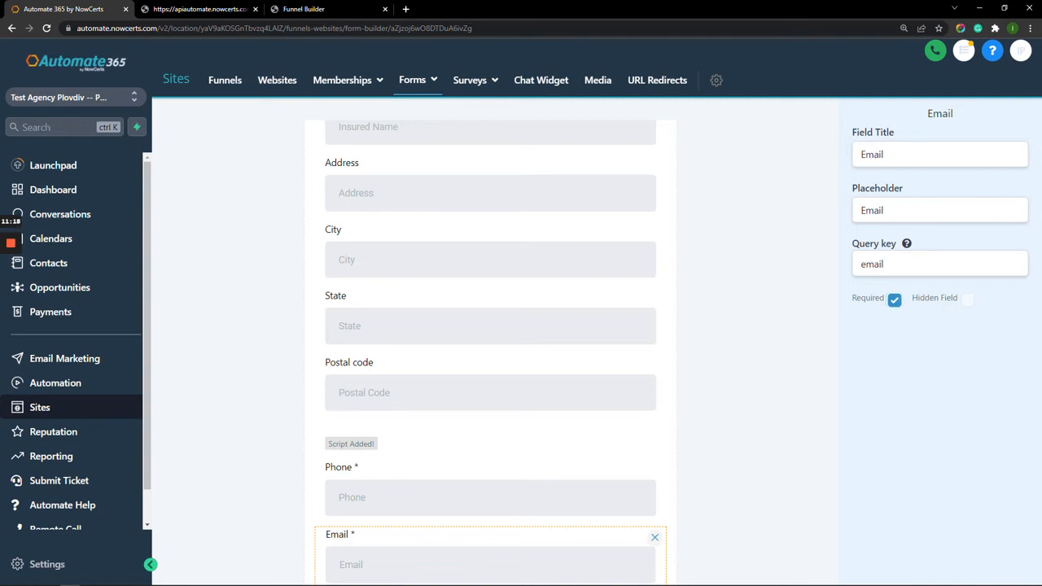
left_click(351, 444)
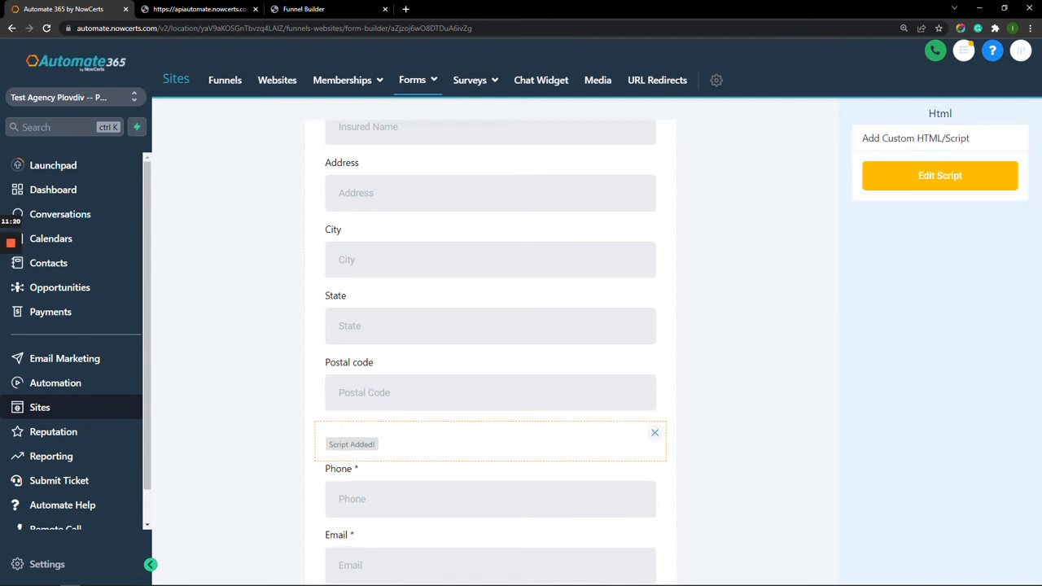
Review the Custom Html autocomplete script, which hides .pac-container after 1000 ms, and save it unchanged.
left_click(939, 175)
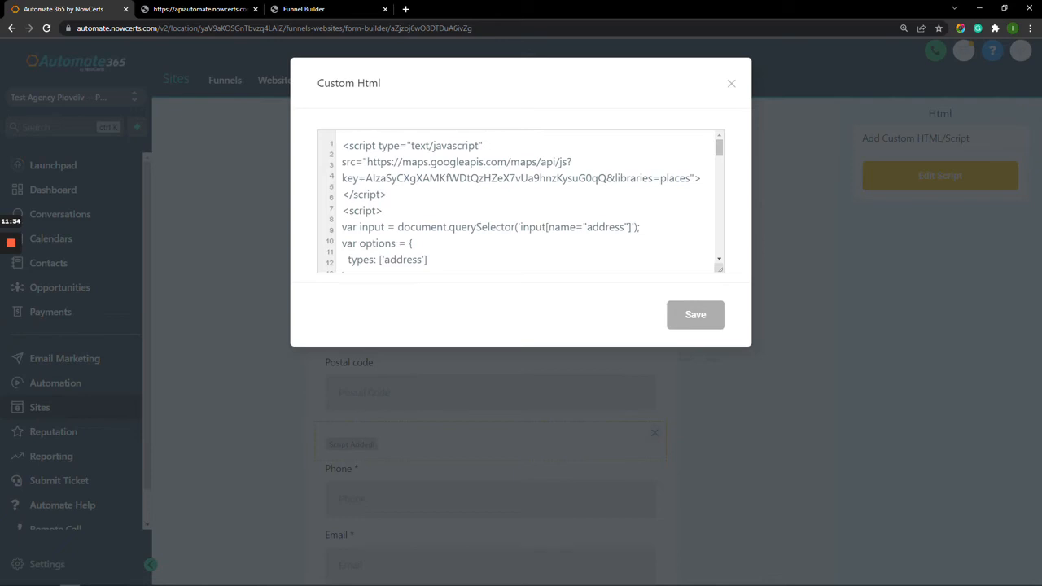
left_click_drag(718, 148, 719, 246)
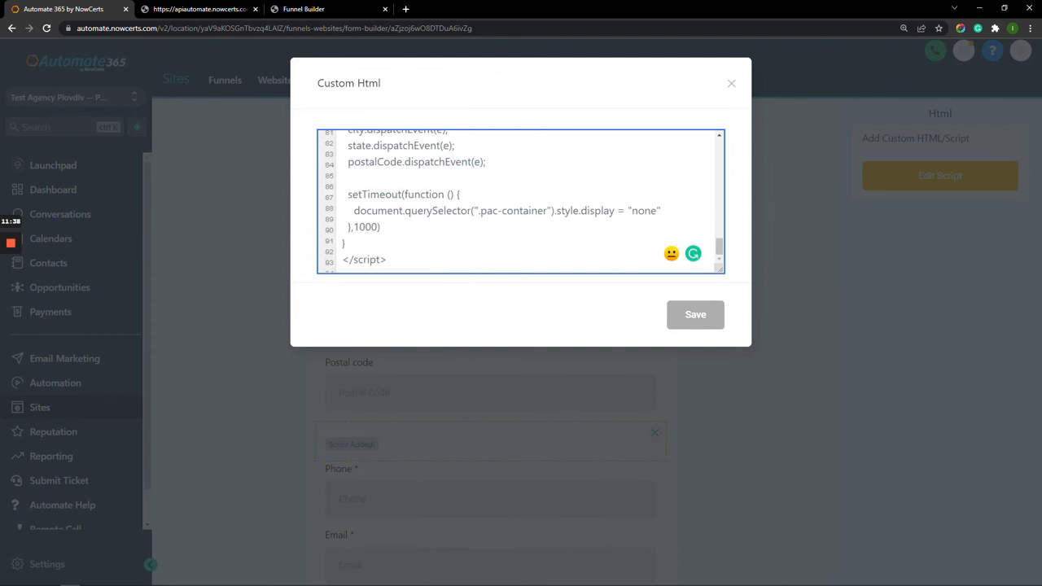
left_click_drag(387, 260, 283, 259)
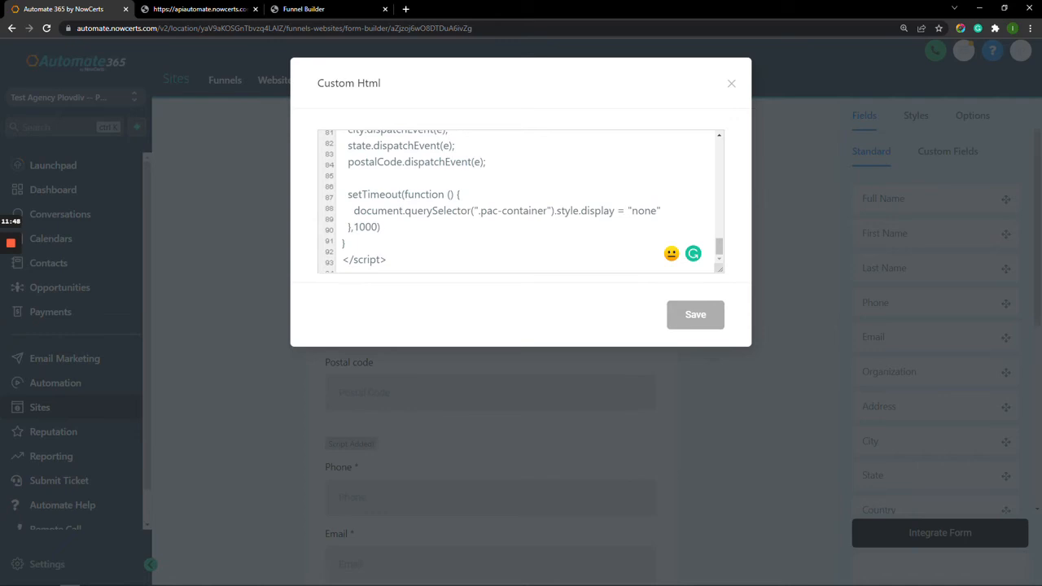
left_click(349, 177)
left_click(521, 315)
left_click(695, 315)
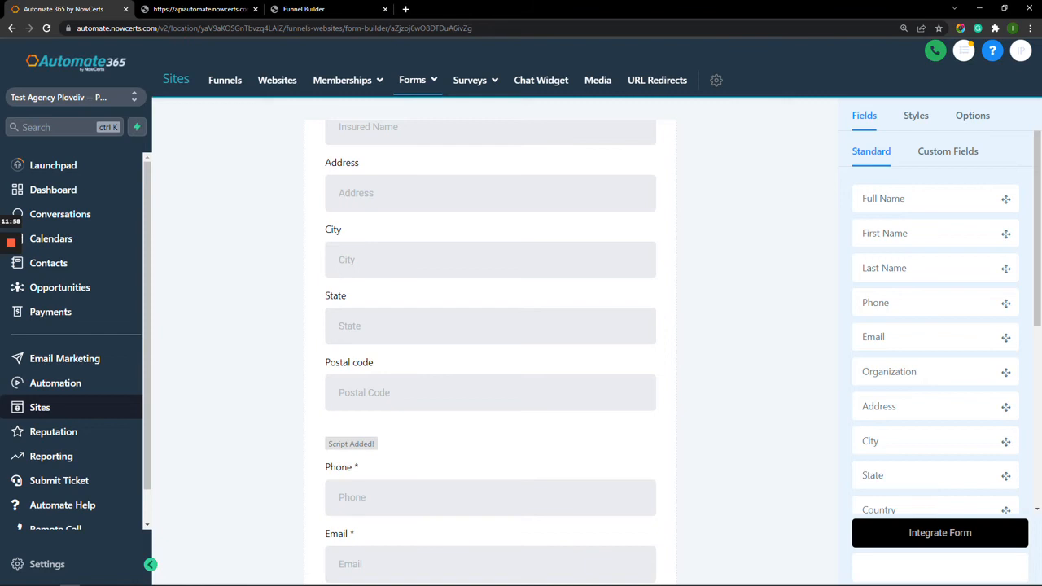
Show the Custom Fields list and browse entries like Status 1, Expiration Date 1 and Agent 1.
left_click(947, 151)
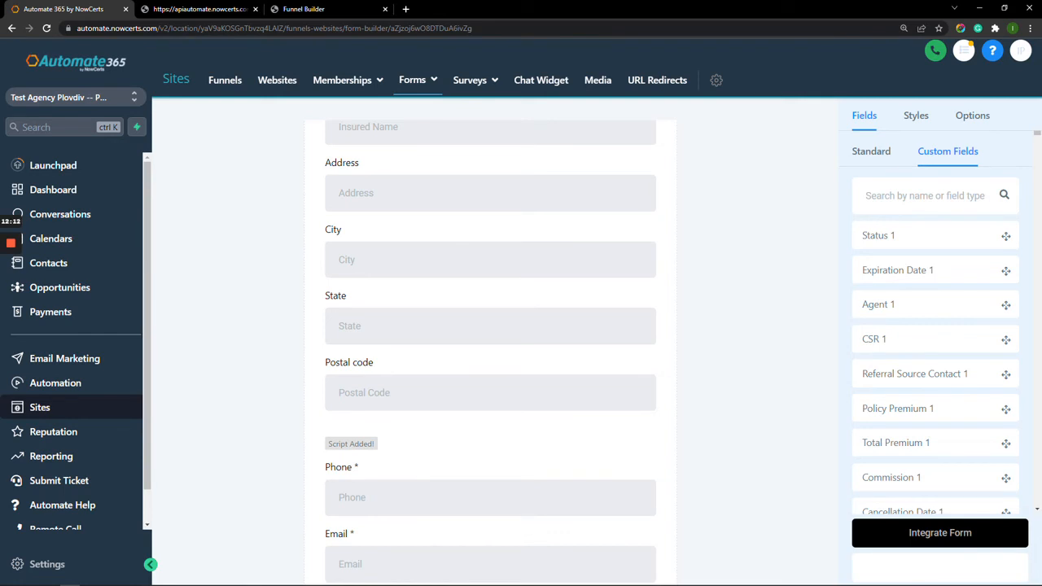
left_click_drag(1037, 133, 1037, 384)
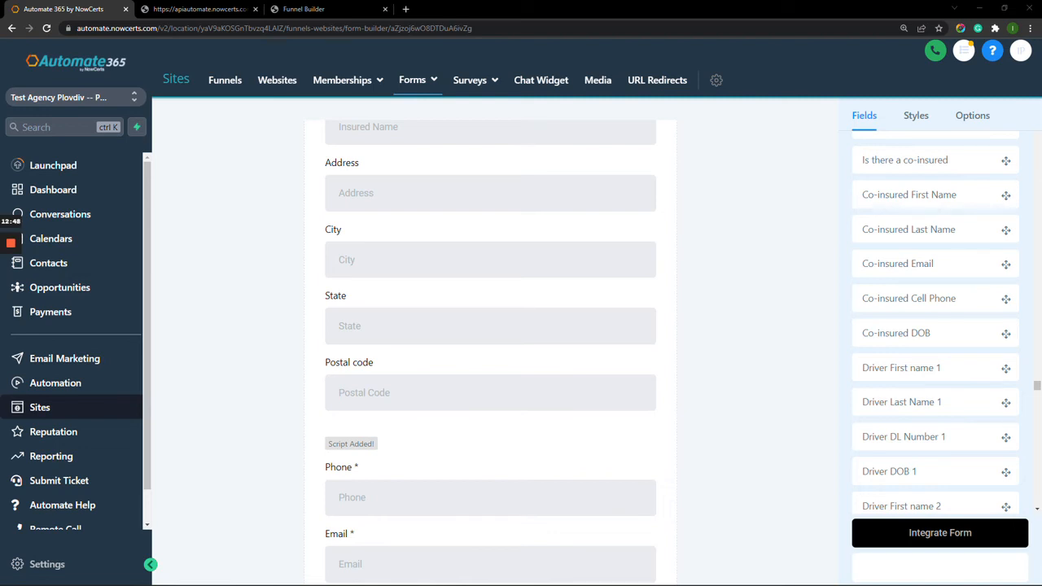
scroll(936, 326, "down", 7)
scroll(936, 326, "down", 10)
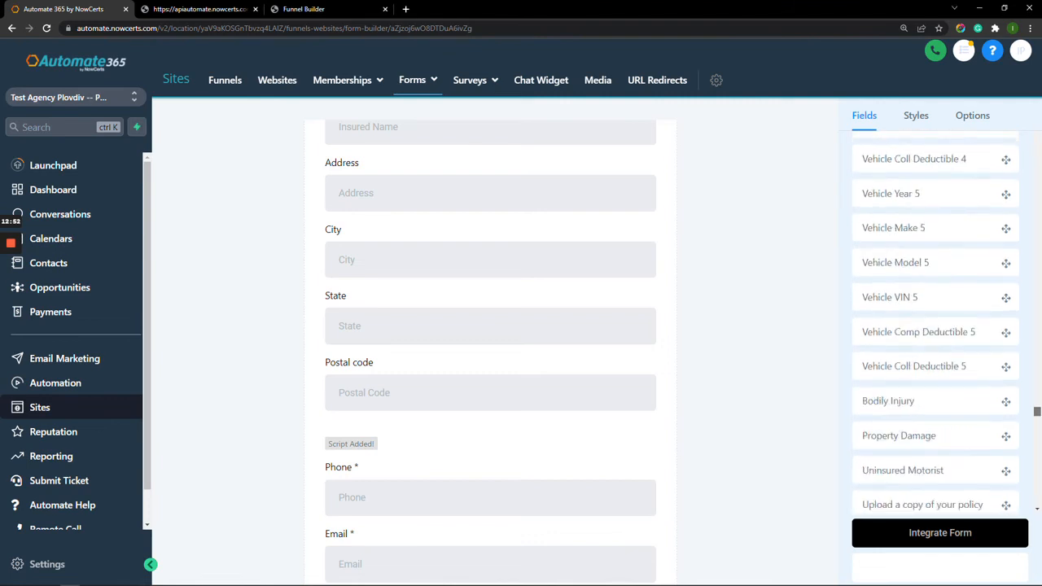
scroll(936, 325, "up", 15)
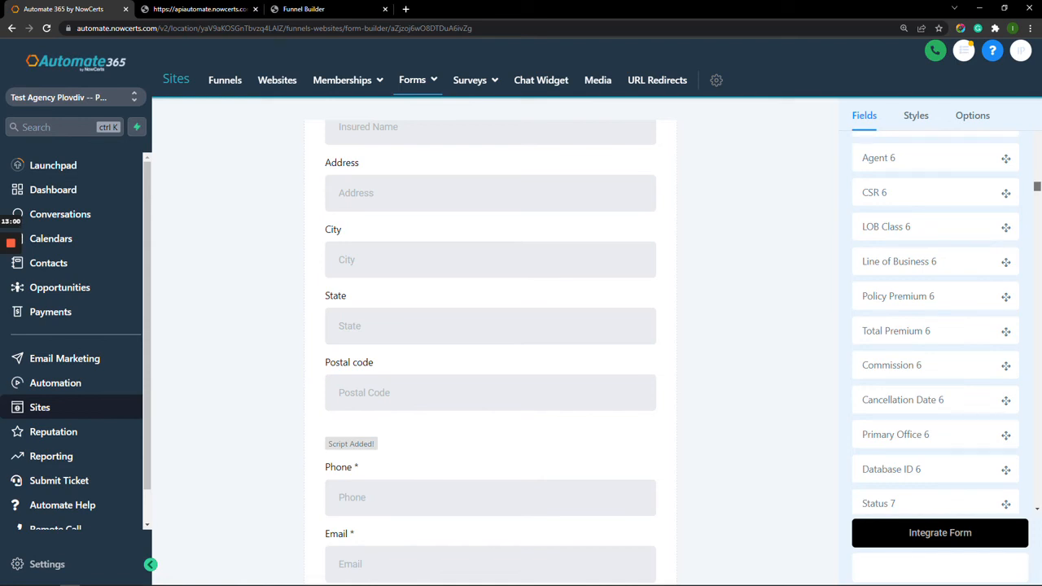
scroll(936, 325, "up", 20)
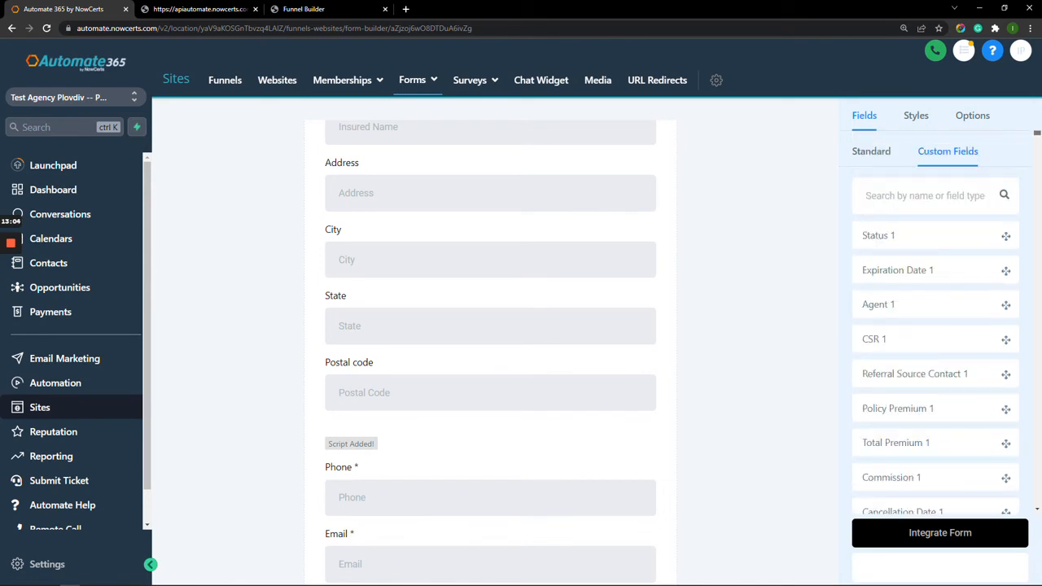
Filter custom fields by 'insured' and bring up the Add Custom Field type choices.
left_click(916, 195)
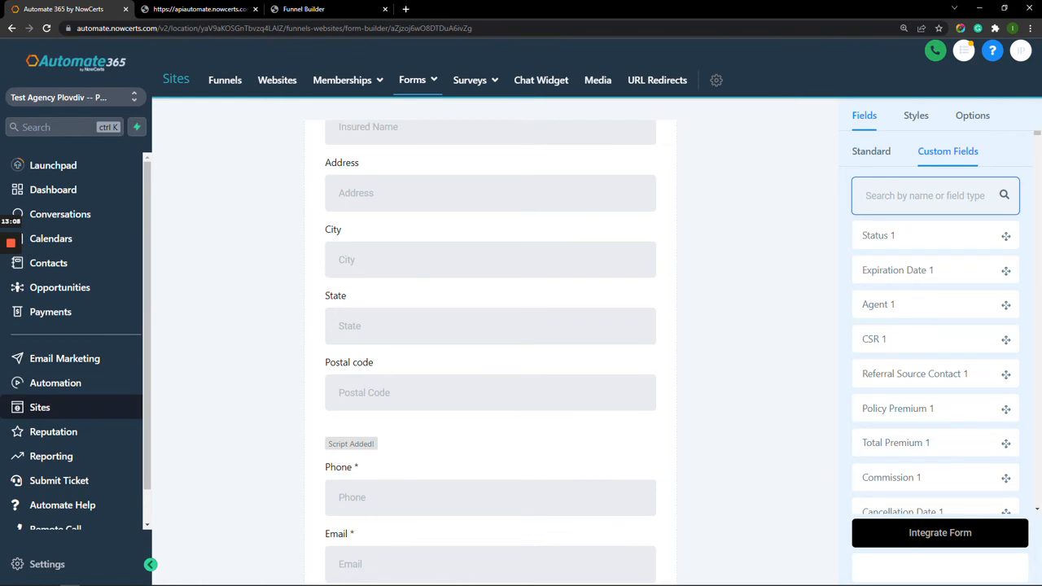
type("indured")
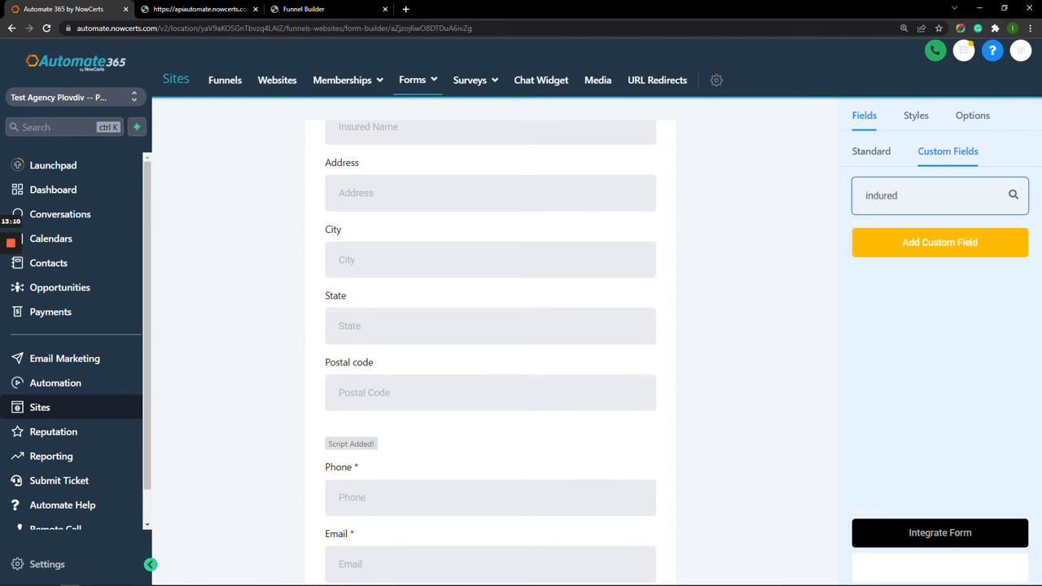
key("BackSpace")
key("BackSpace")
key("BackSpace")
key("BackSpace")
key("BackSpace")
type("sured")
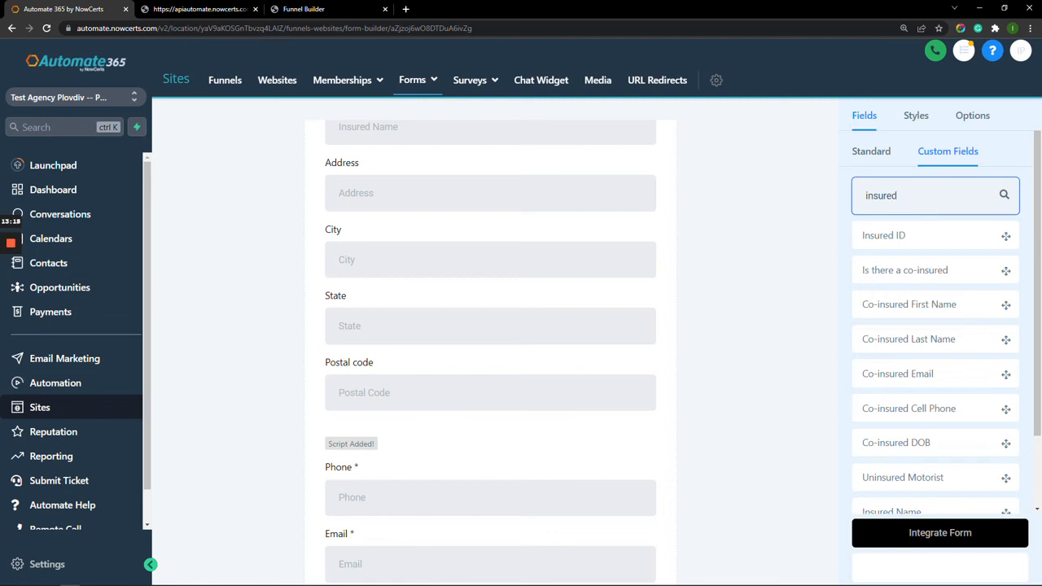
scroll(936, 325, "down", 1)
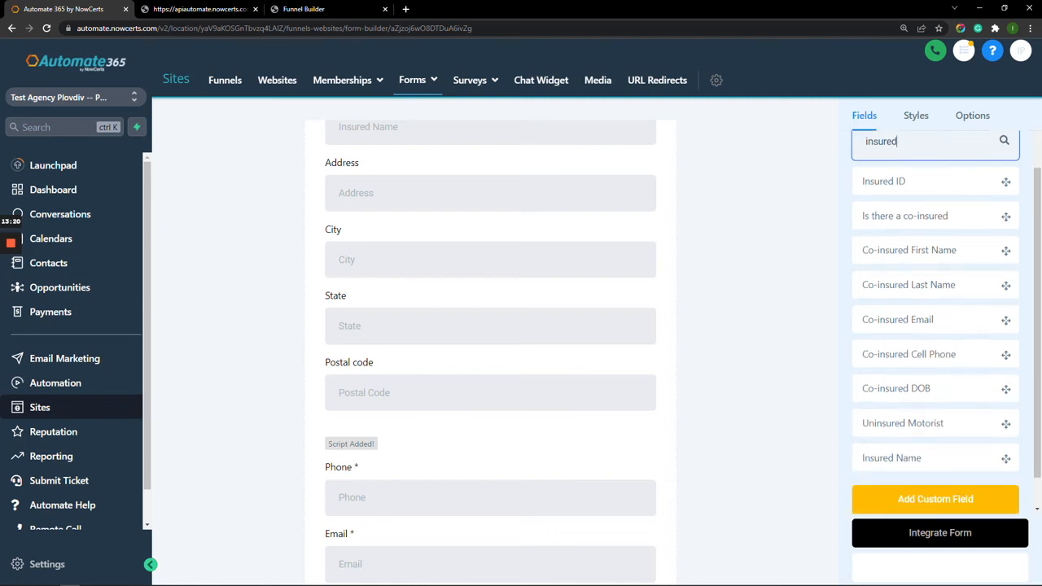
scroll(936, 326, "up", 1)
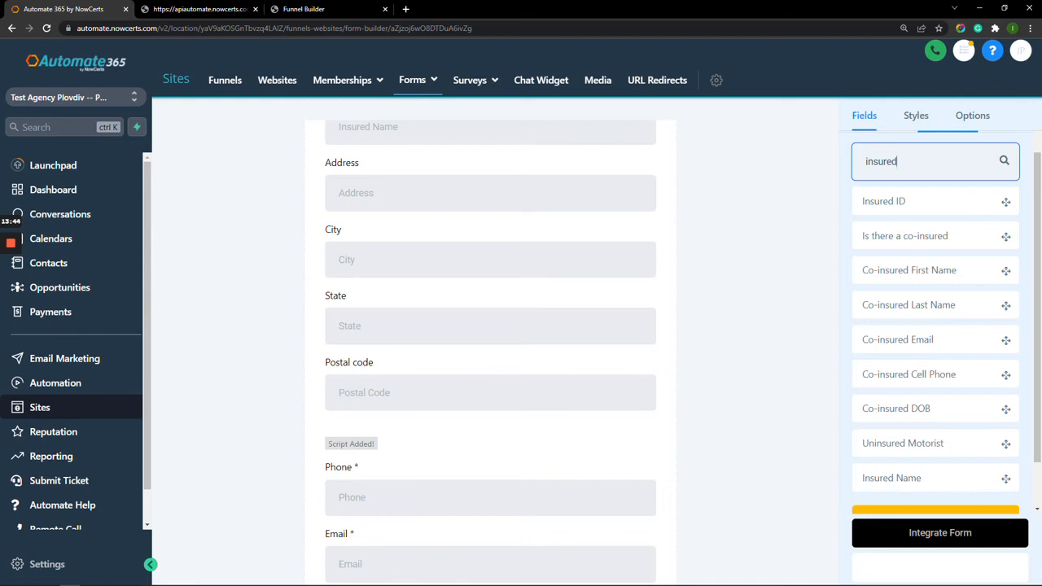
scroll(935, 325, "down", 1)
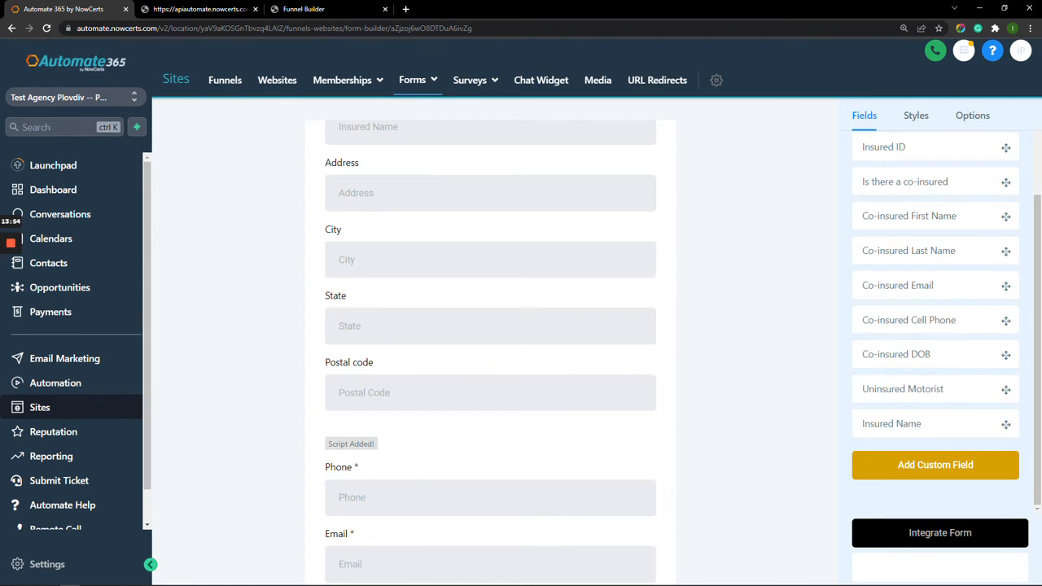
left_click(935, 465)
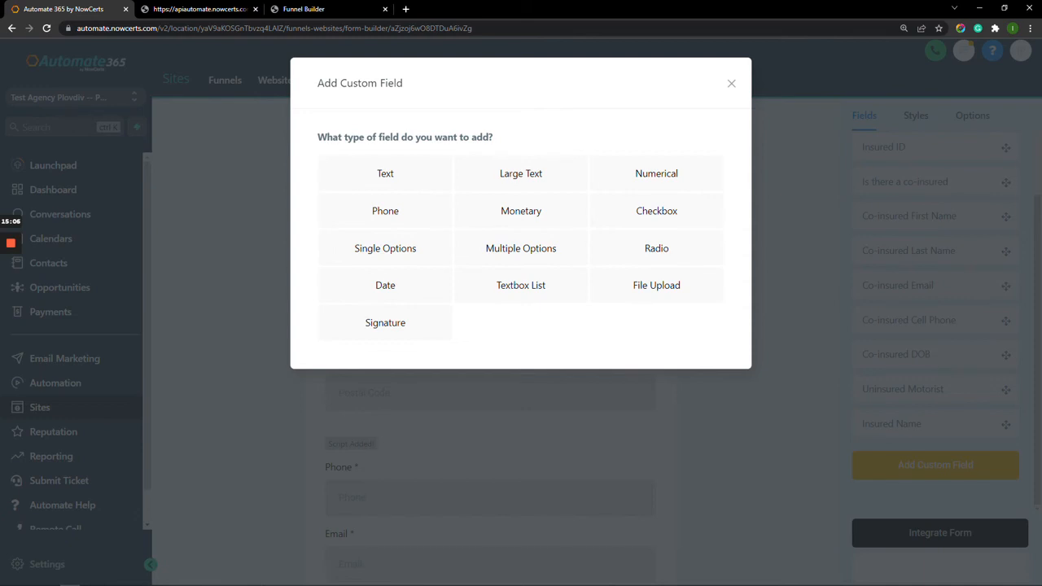
Dismiss the custom field chooser and show the form's Styles settings.
left_click(731, 83)
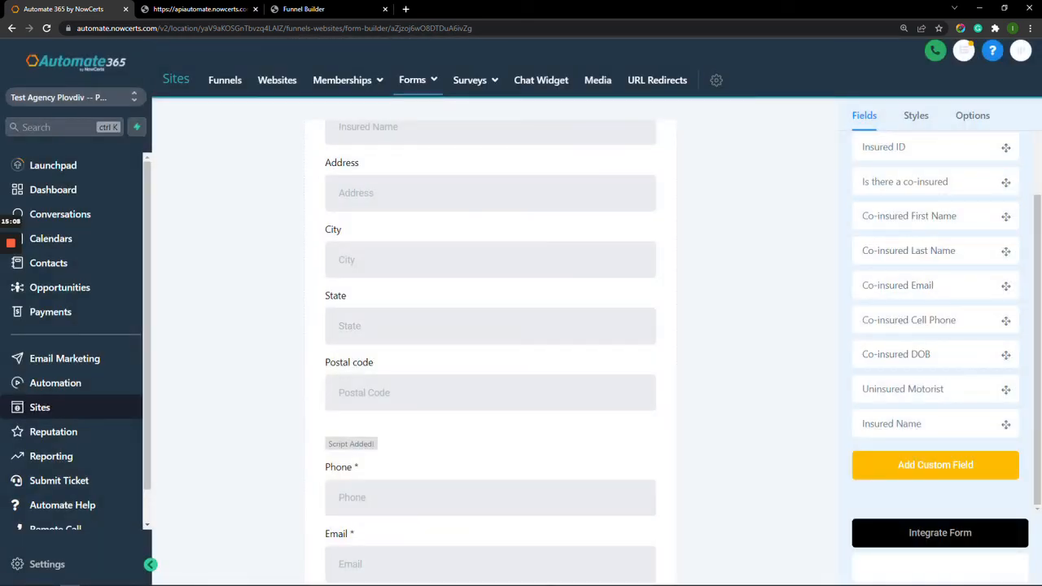
left_click(916, 114)
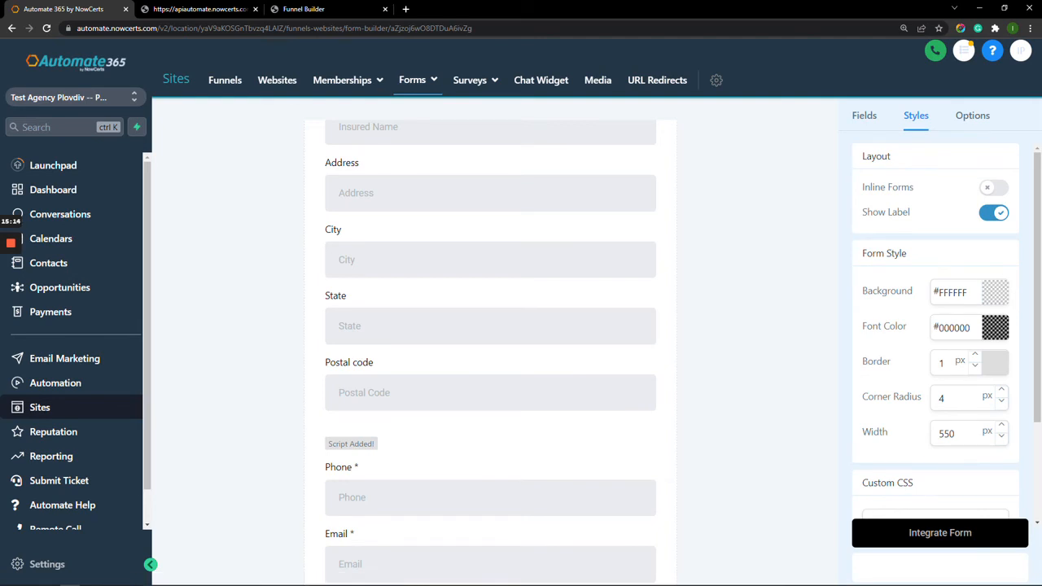
Preview Inline Forms as a two-column layout, then revert to a single column.
left_click(993, 187)
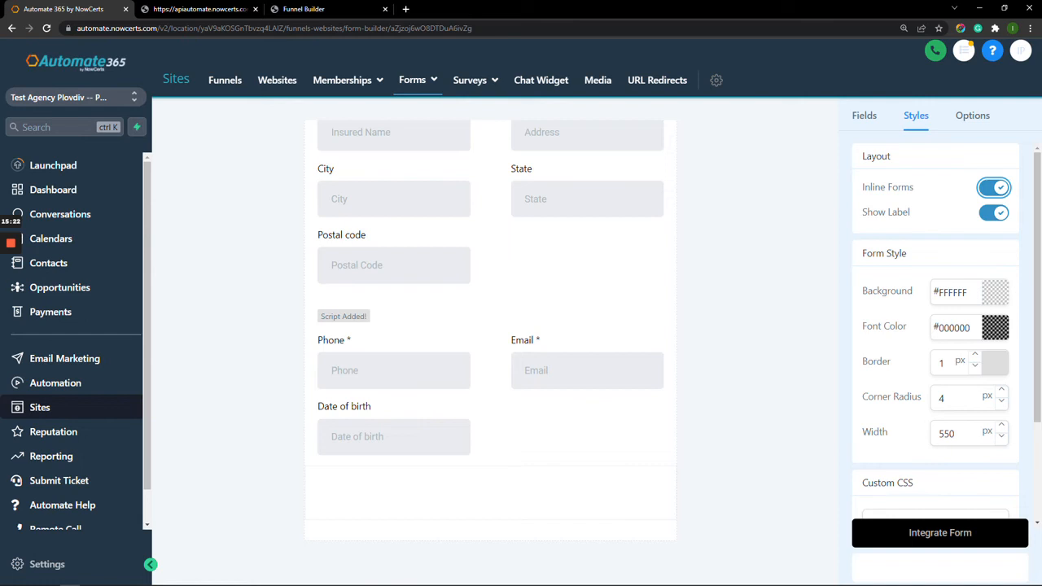
scroll(490, 341, "up", 2)
scroll(490, 342, "down", 1)
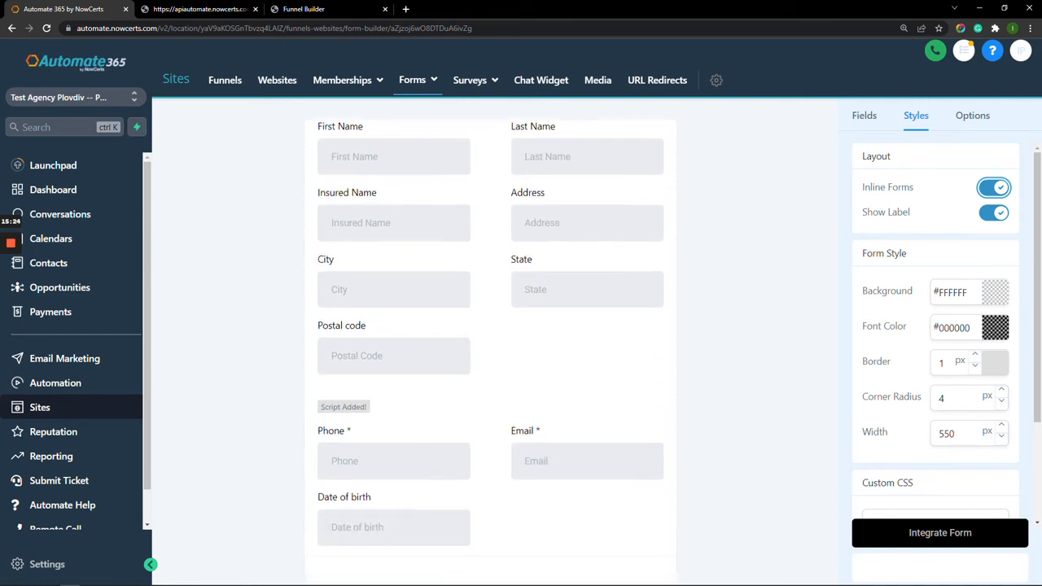
scroll(490, 342, "down", 1)
scroll(490, 341, "down", 1)
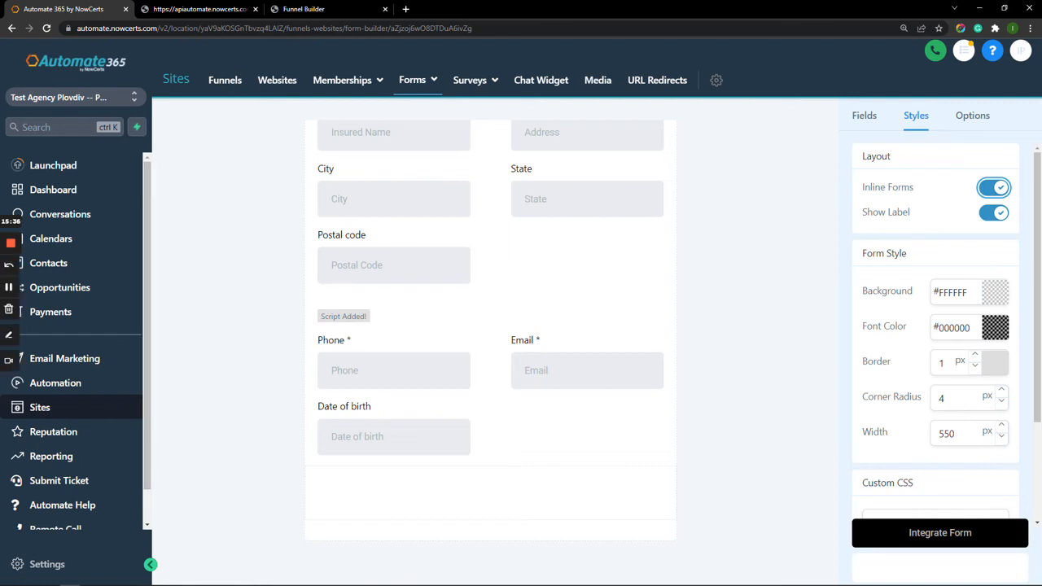
left_click(10, 243)
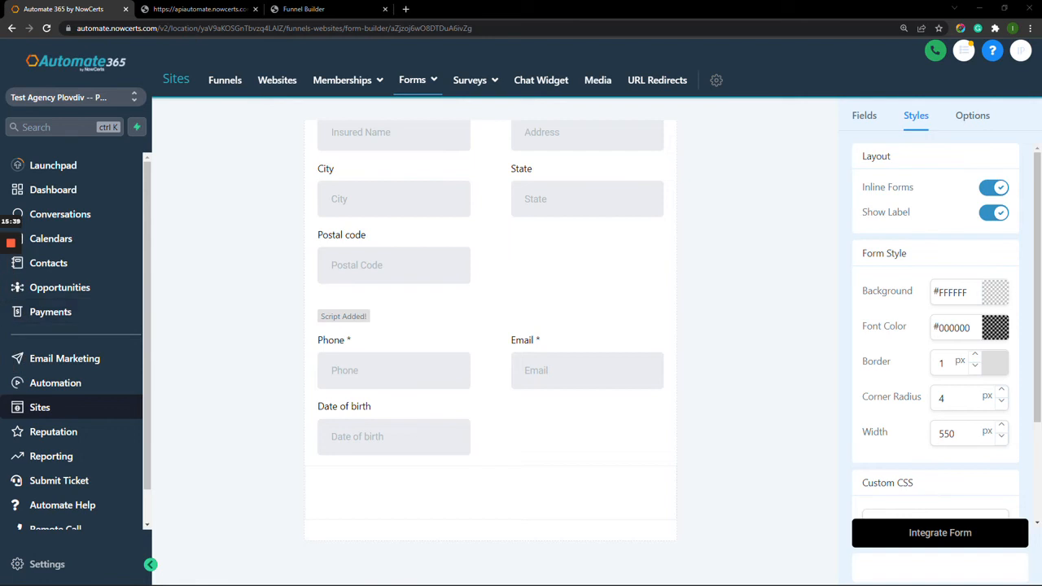
left_click(994, 188)
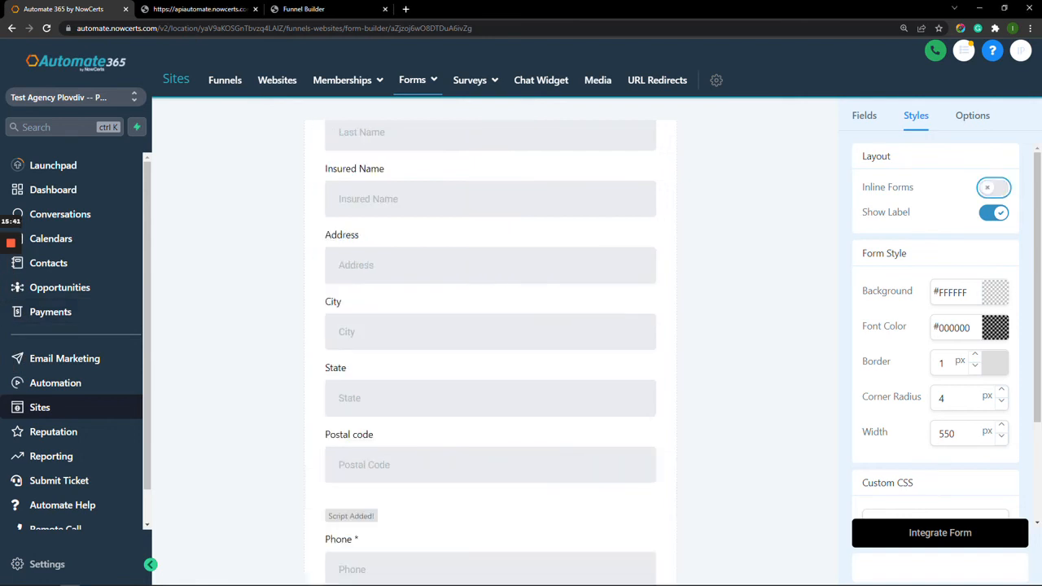
scroll(490, 353, "up", 2)
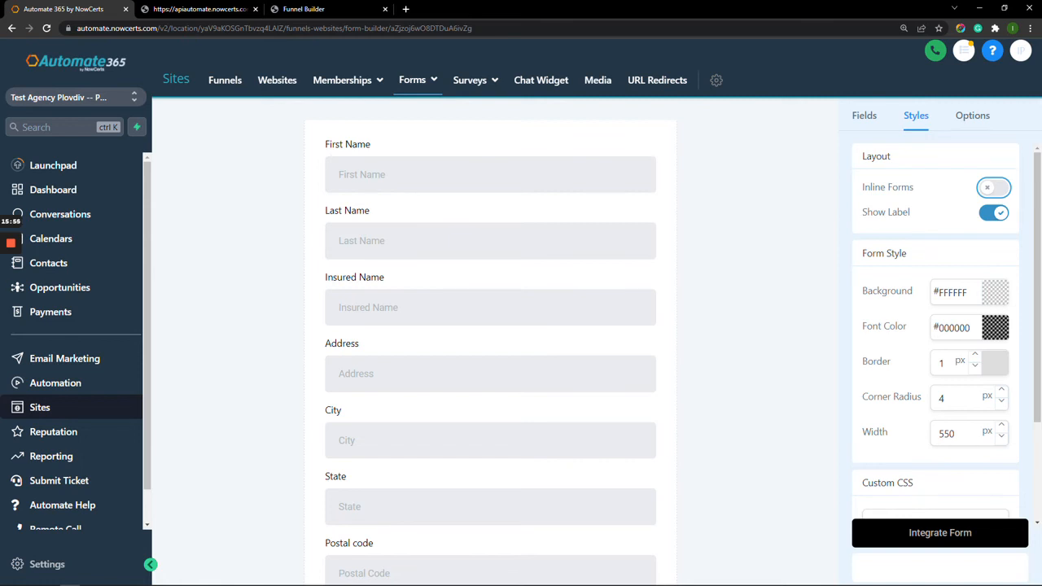
Turn Show Label off so fields display only placeholders.
key("Tab")
key("space")
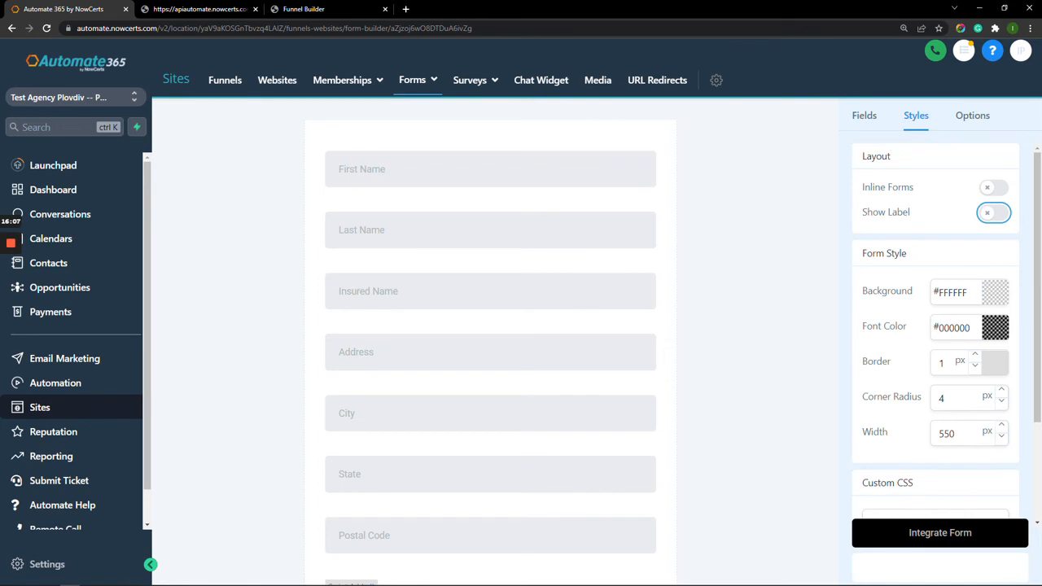
scroll(490, 342, "down", 1)
scroll(490, 342, "up", 1)
Set the form background to dusty pink #D7B3B3.
left_click(994, 292)
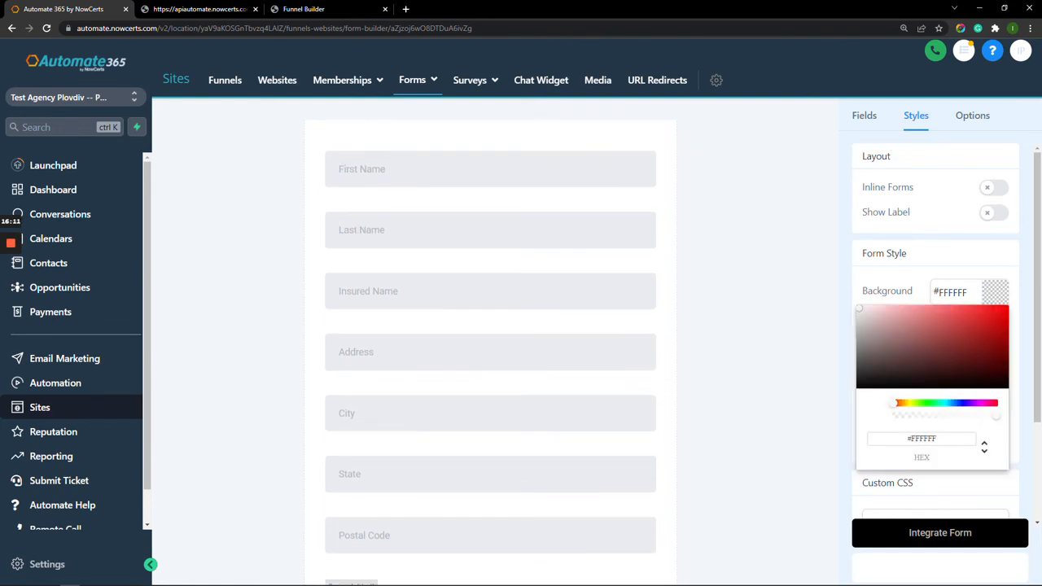
left_click(883, 321)
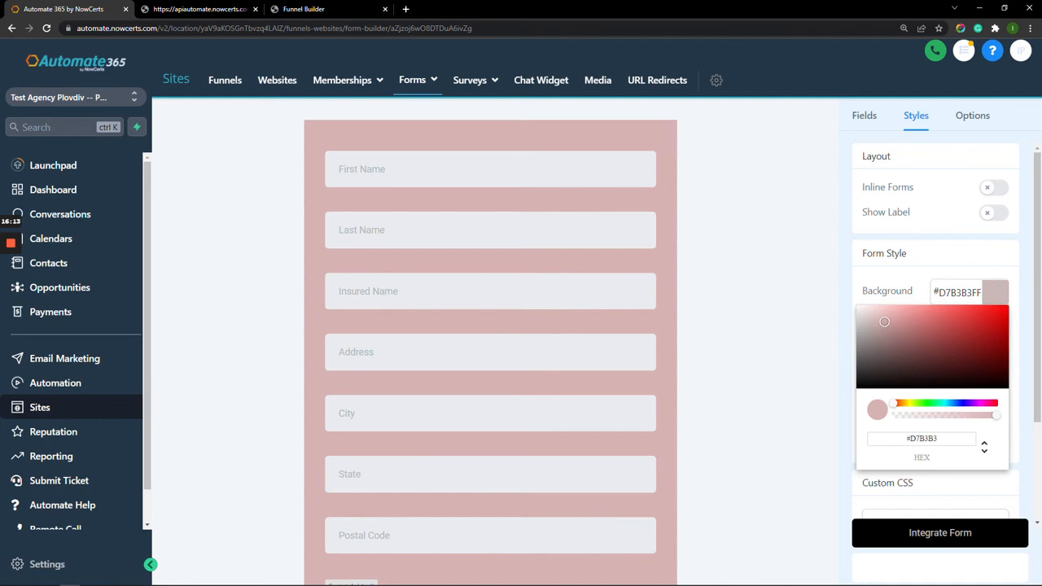
key("Escape")
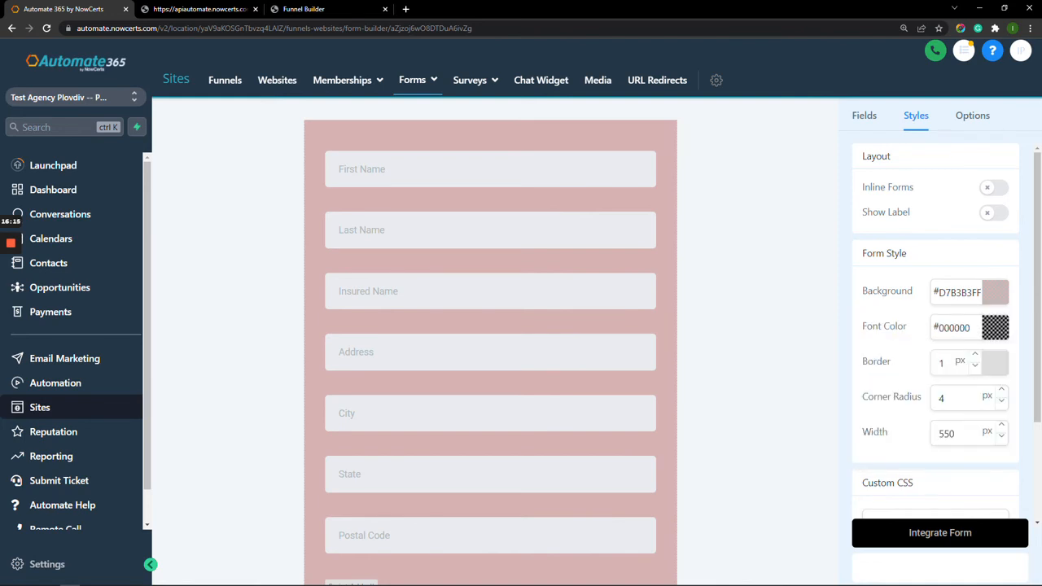
Set the form font colour to blue #1B2CCB.
left_click(994, 327)
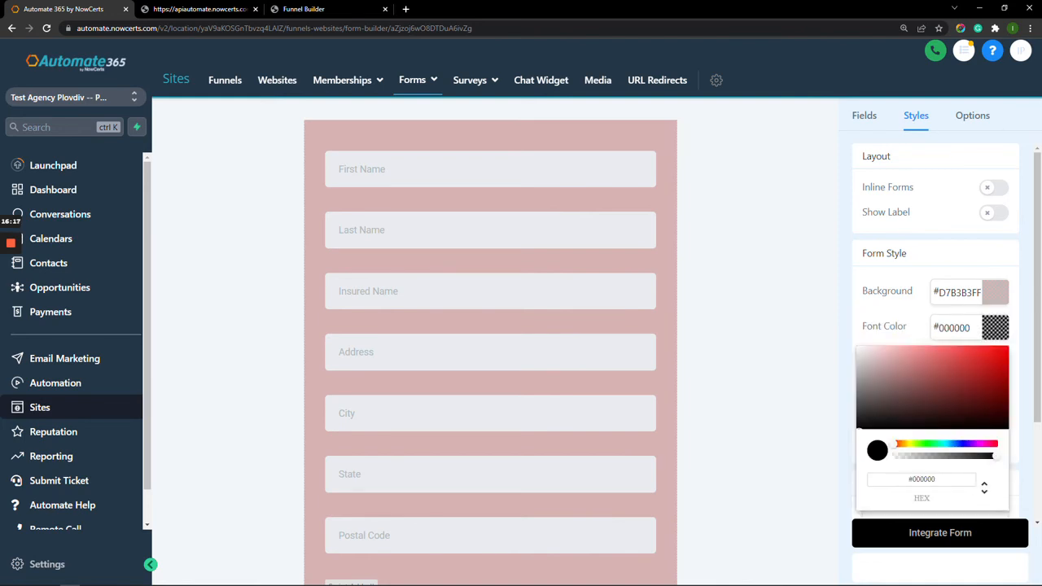
left_click(960, 444)
left_click(961, 443)
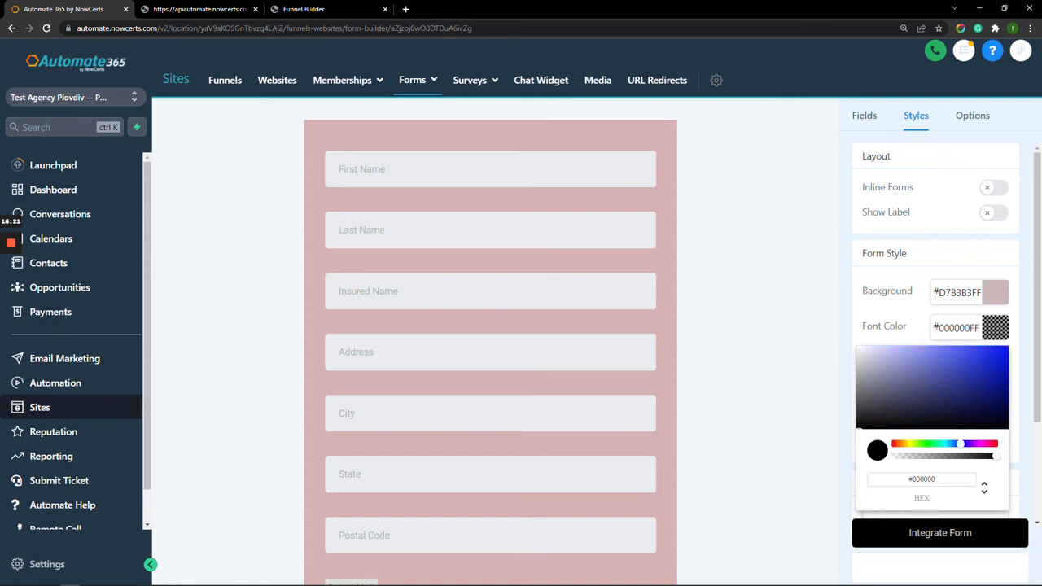
left_click(990, 366)
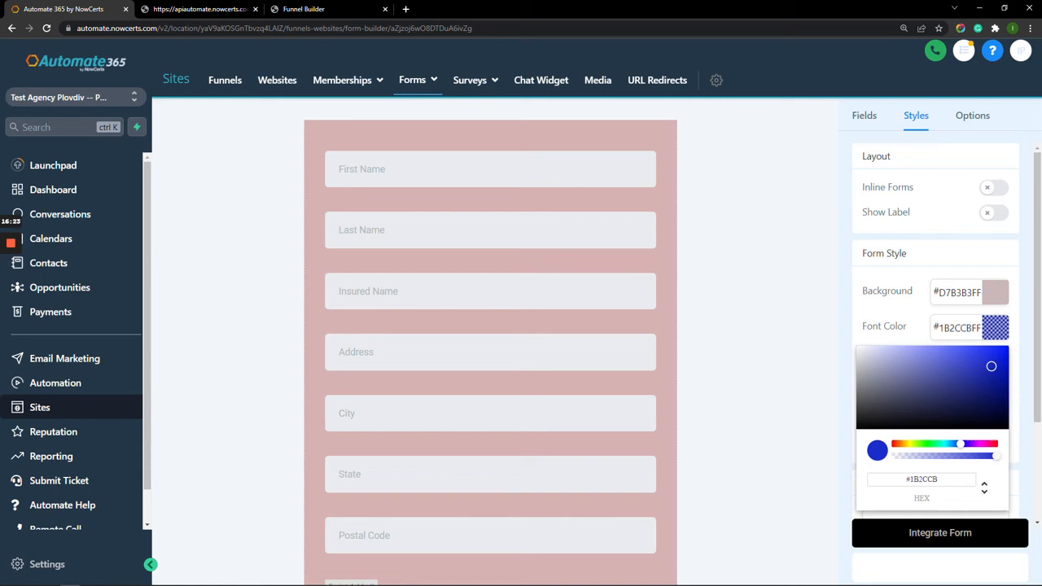
left_click(995, 328)
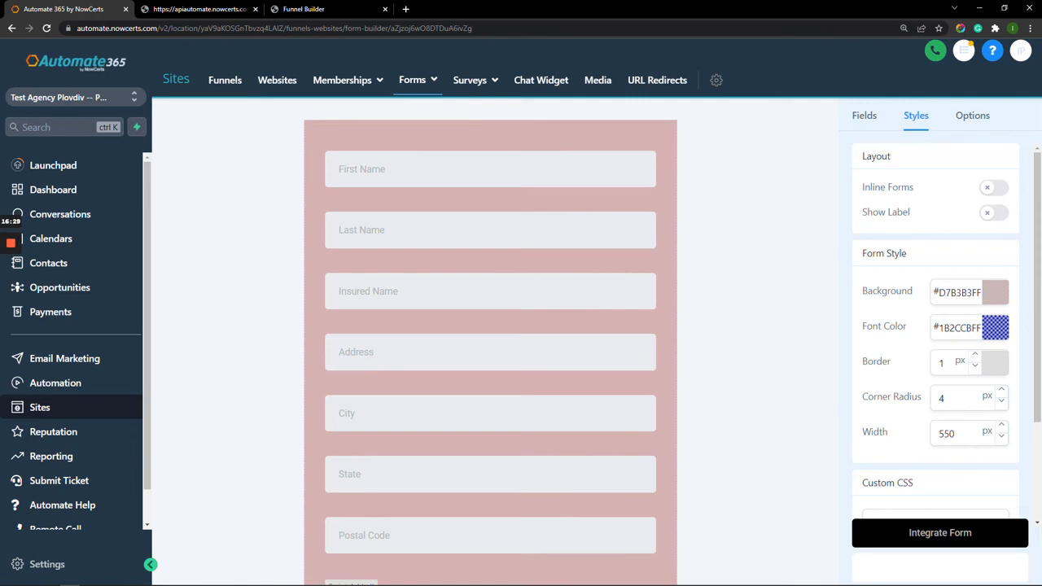
Show the field labels again and raise the form border to 8 px.
left_click(994, 212)
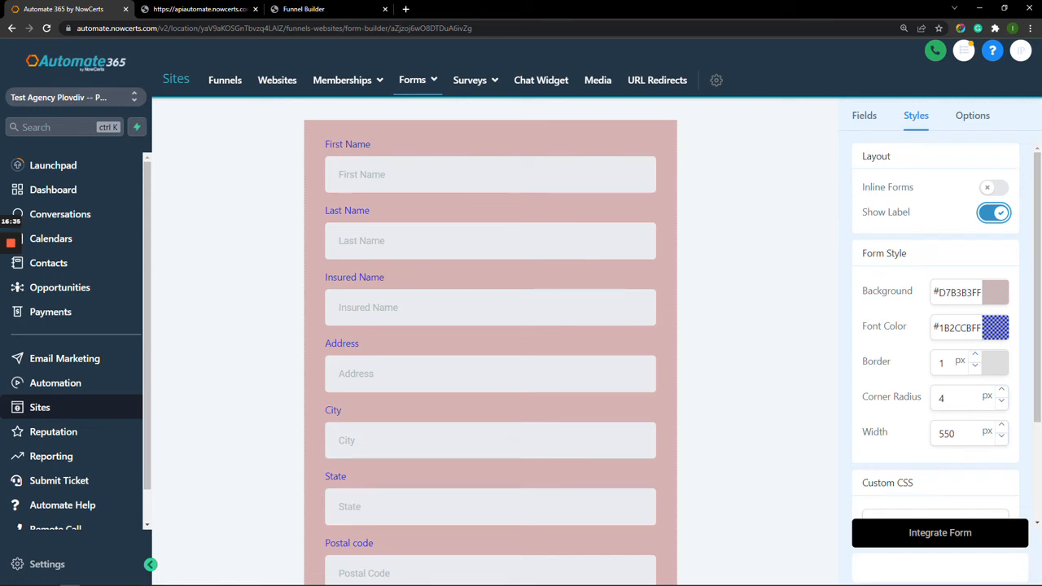
left_click(975, 354)
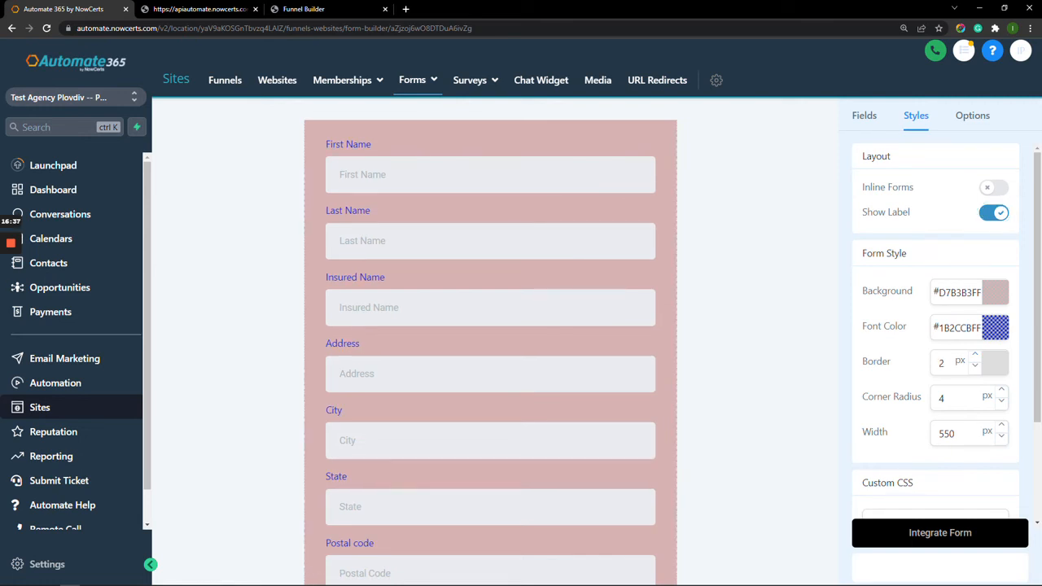
left_click(975, 354)
left_click(975, 355)
left_click(975, 354)
left_click(975, 354)
left_click(975, 354)
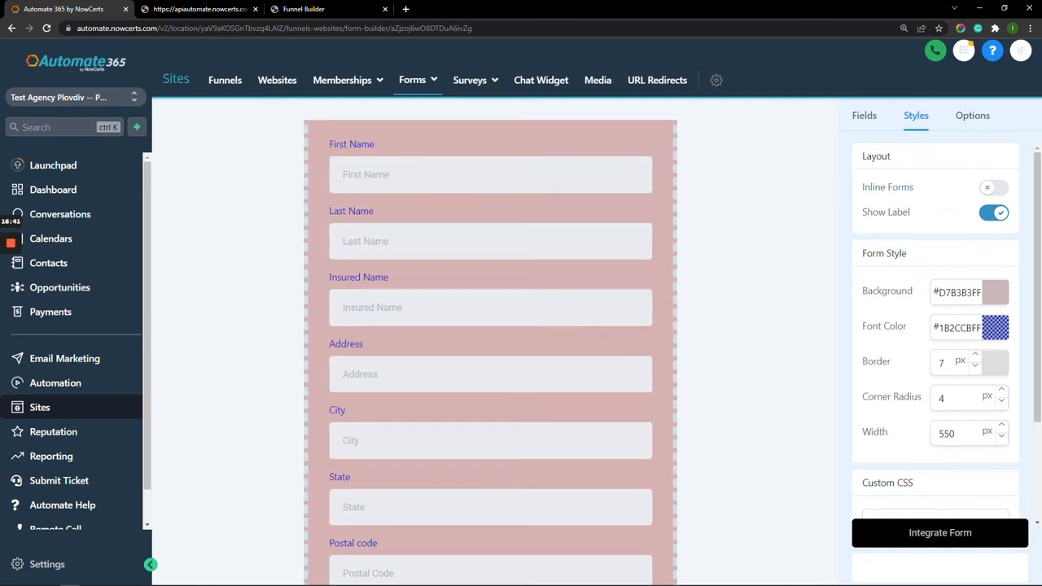
left_click(975, 354)
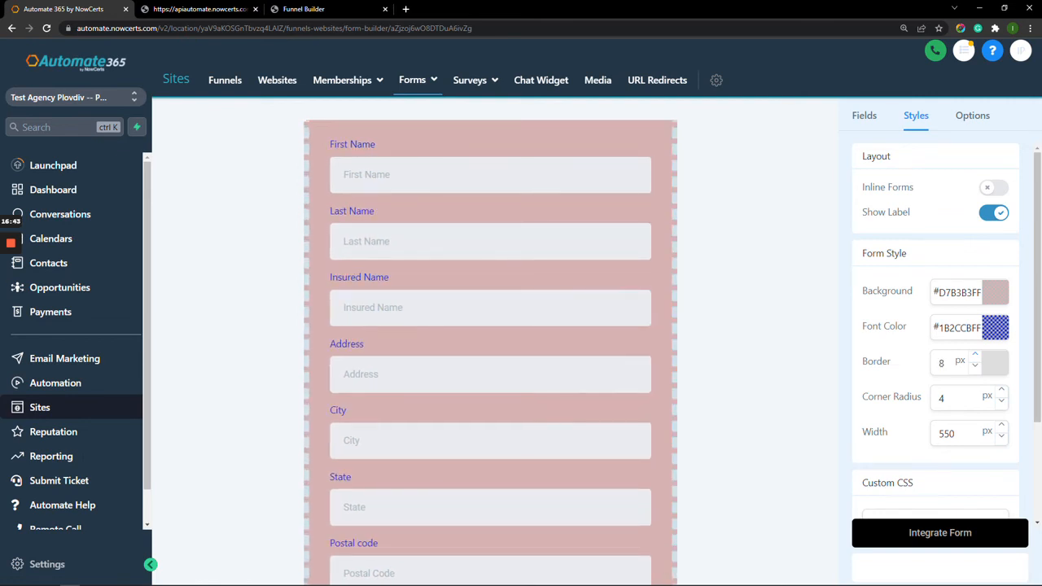
Increase the form's corner radius to 14 px.
left_click(1001, 390)
left_click(1001, 390)
left_click(1001, 390)
scroll(490, 342, "up", 1)
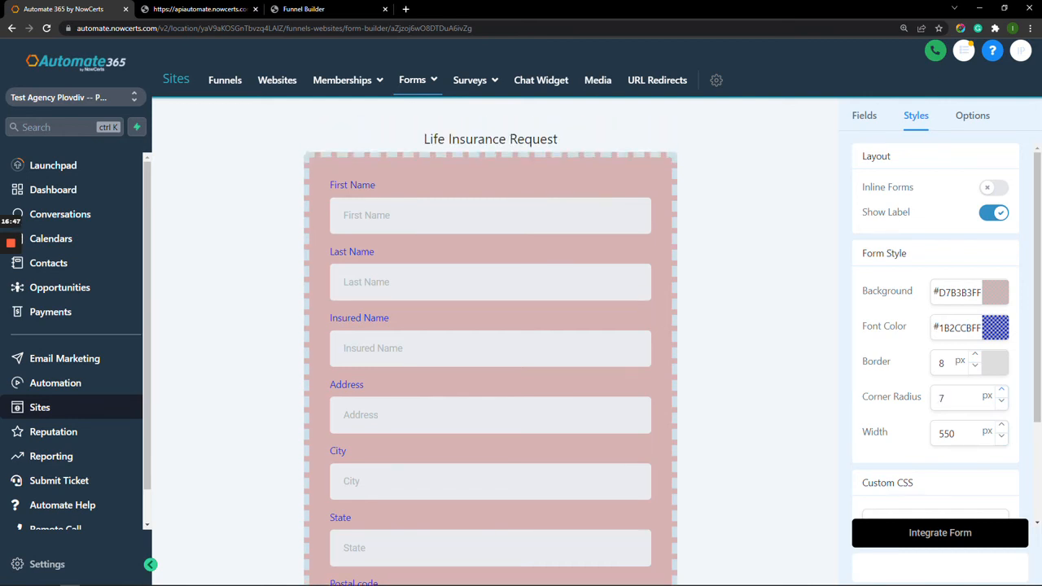
left_click(1001, 390)
left_click(1001, 390)
left_click(1001, 389)
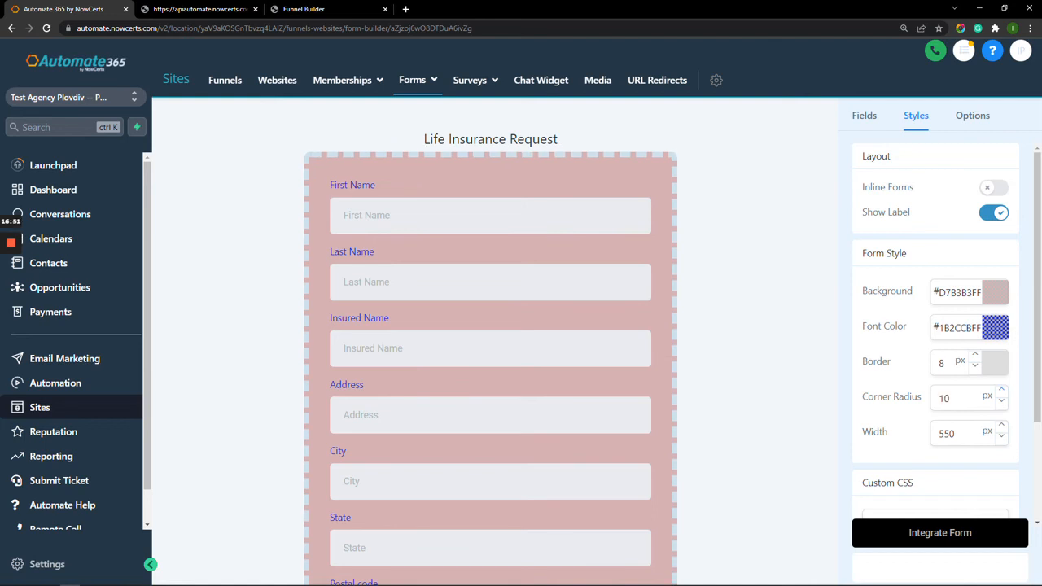
left_click(1001, 390)
left_click(1001, 389)
left_click(1001, 390)
Try form widths of 850 and 350, then restore the width to 550.
left_click(941, 433)
key("BackSpace")
type("8")
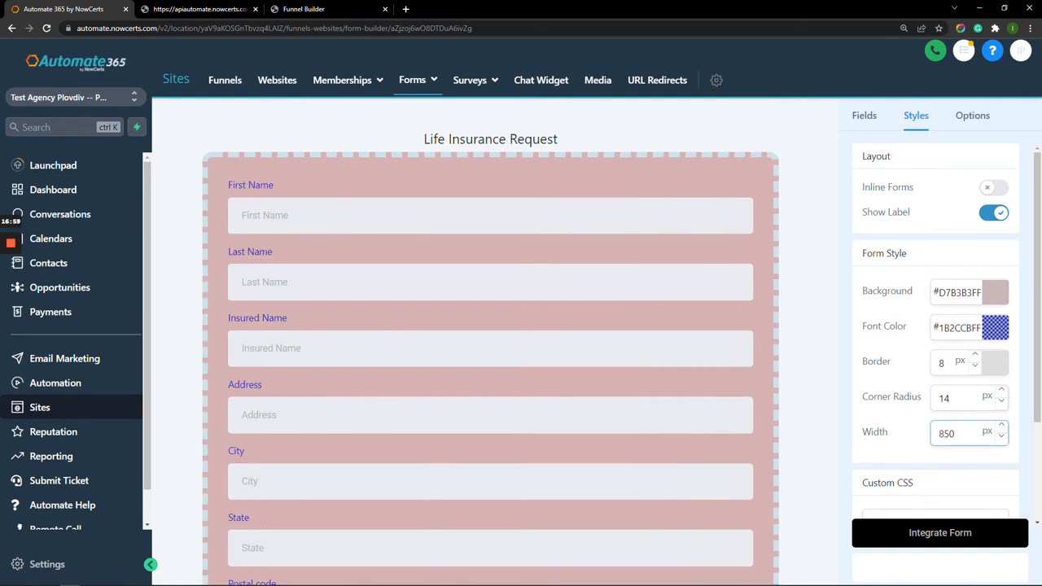
key("BackSpace")
type("3")
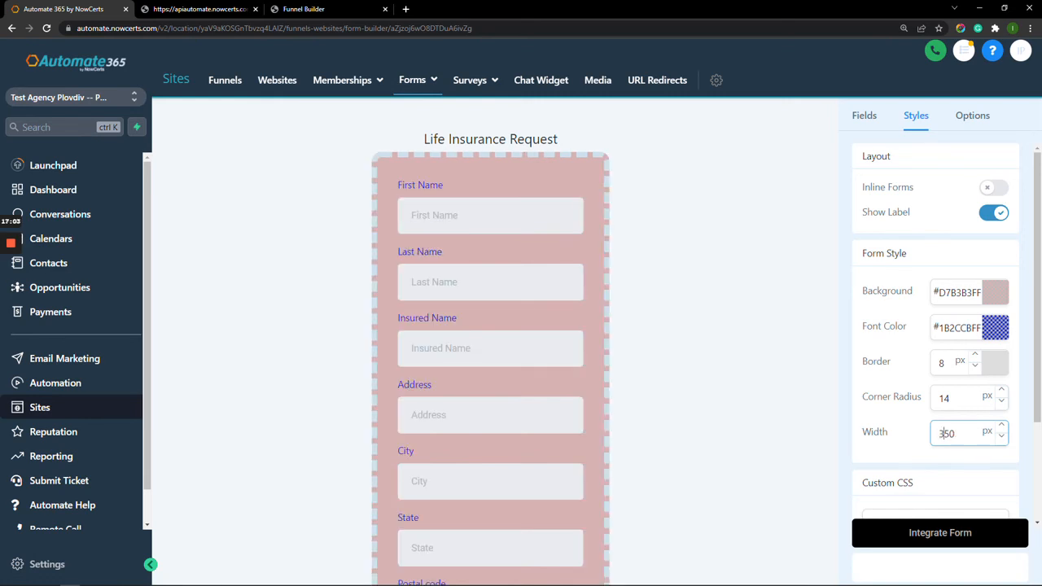
key("BackSpace")
type("5")
scroll(936, 326, "down", 2)
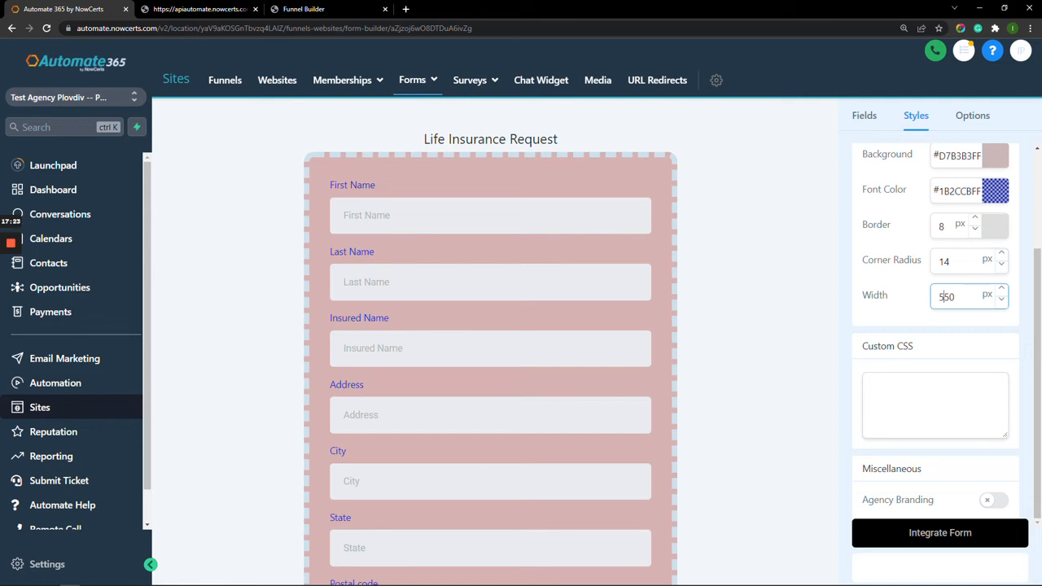
Toggle Agency Branding on and back off, then view the form's Options.
left_click(993, 500)
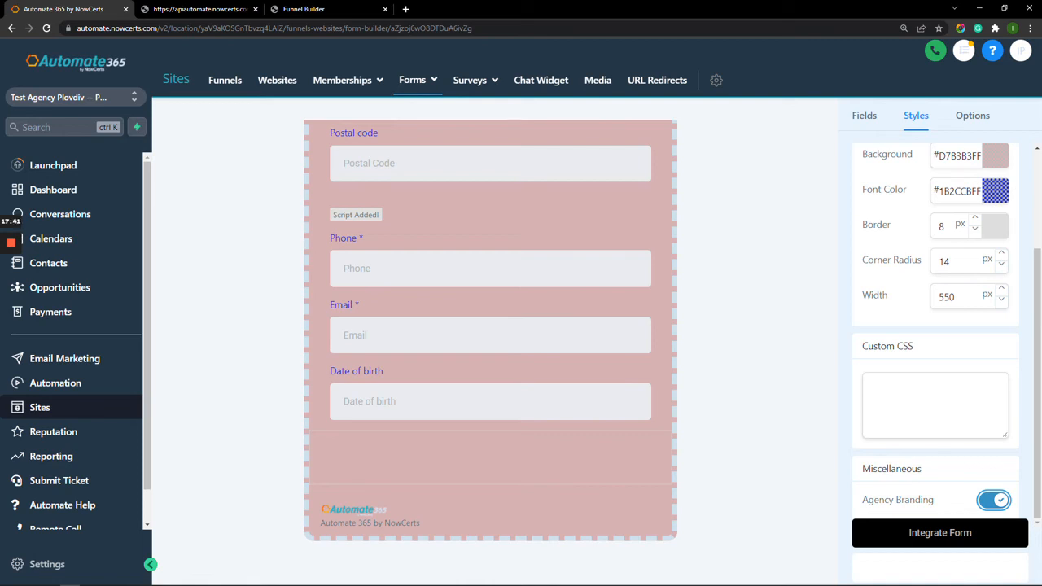
left_click(993, 500)
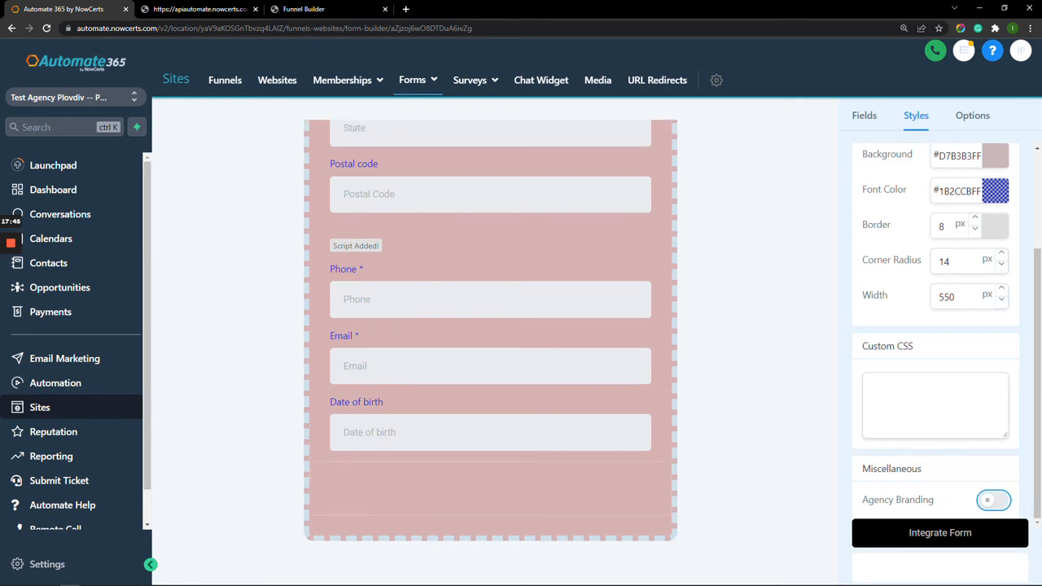
left_click(972, 115)
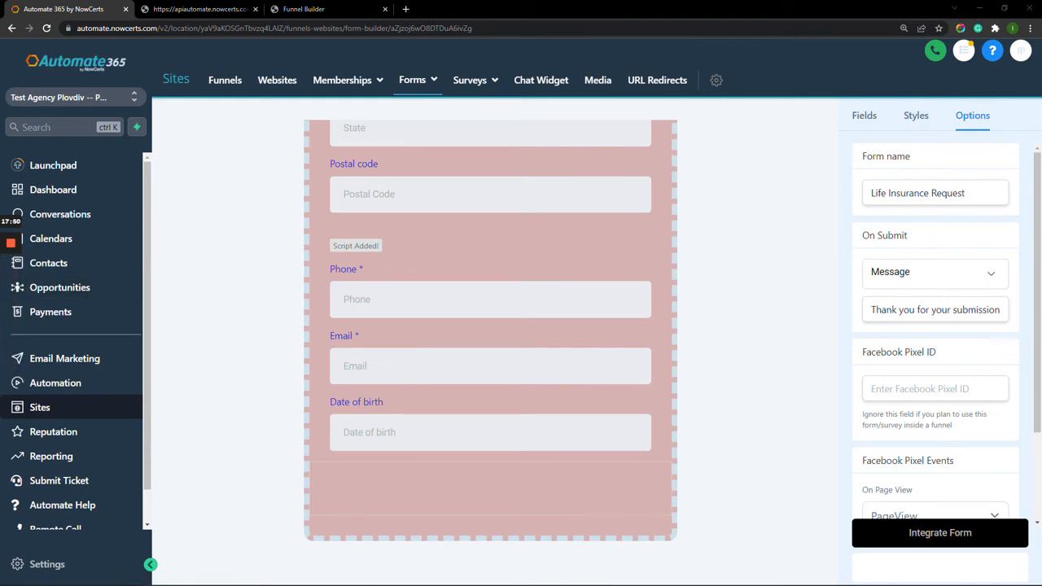
Switch the On Submit action from the thank-you message to Open URL, leaving the URL blank.
left_click(965, 193)
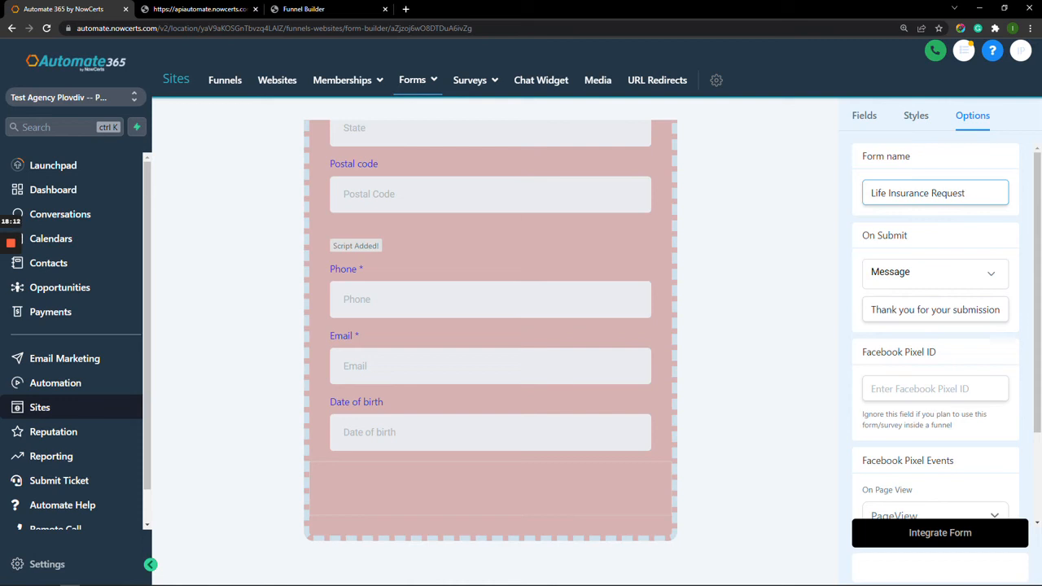
left_click_drag(876, 310, 1009, 310)
left_click(969, 309)
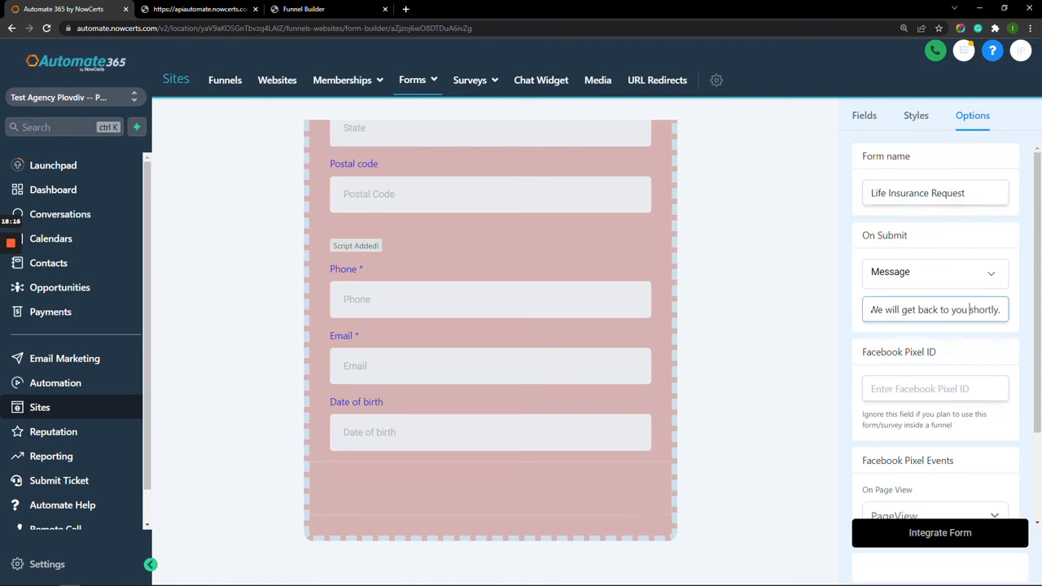
left_click(949, 274)
left_click(903, 305)
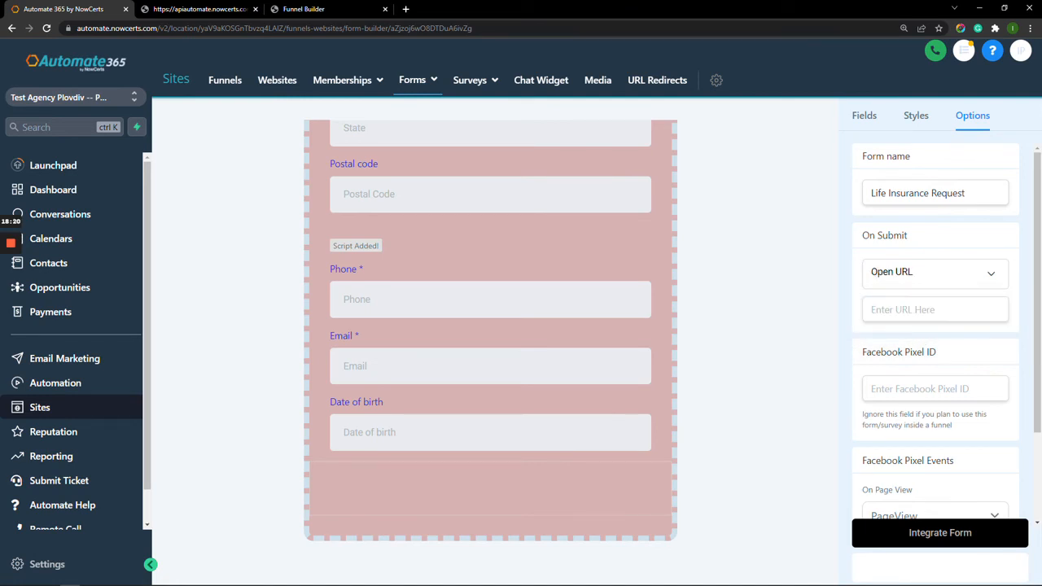
left_click(935, 310)
scroll(936, 326, "down", 1)
scroll(936, 325, "down", 1)
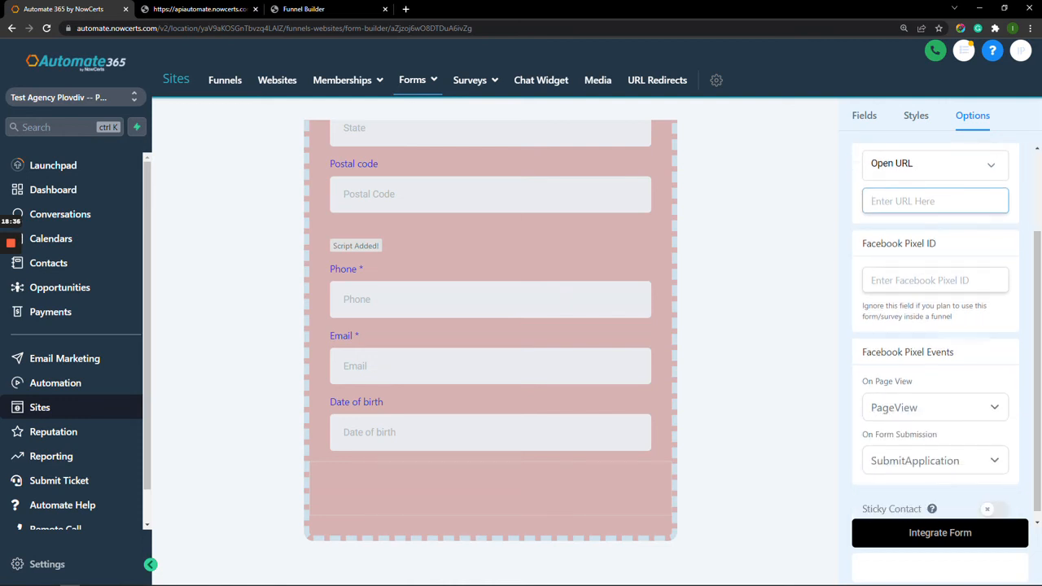
scroll(936, 326, "down", 1)
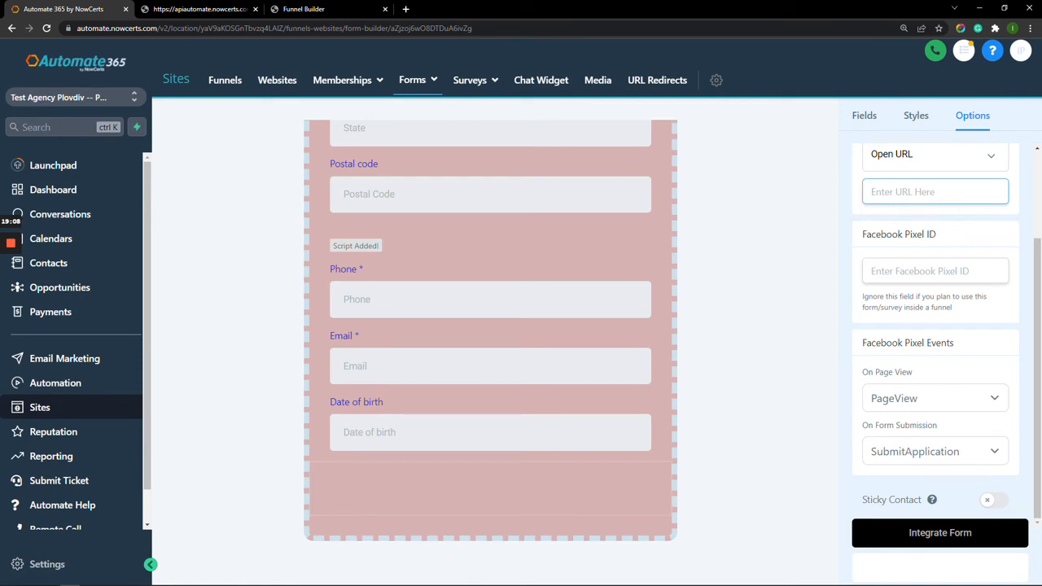
Set the On Page View pixel event to Lead, keeping SubmitApplication for form submission.
left_click(934, 398)
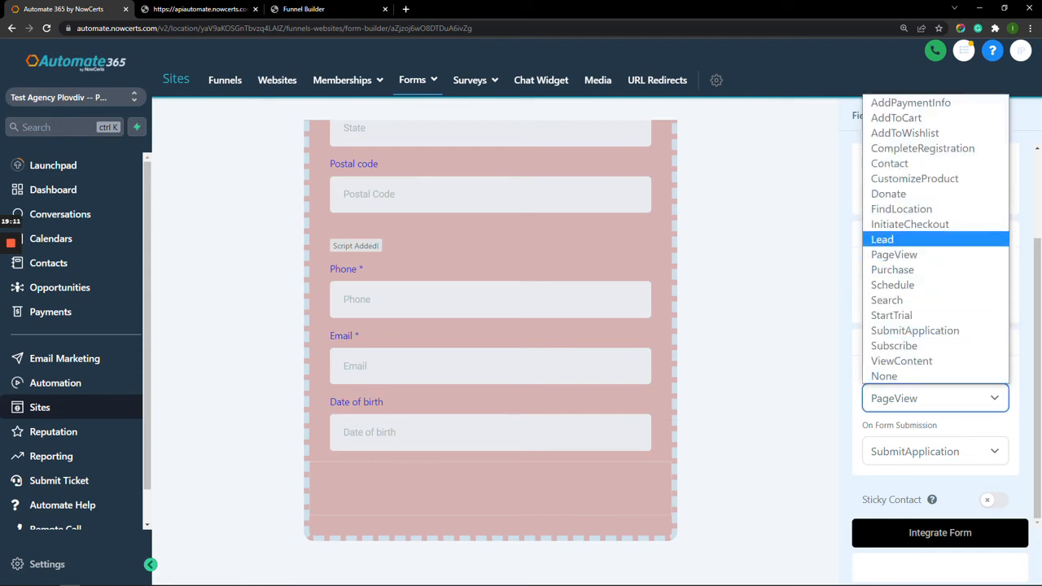
left_click(882, 239)
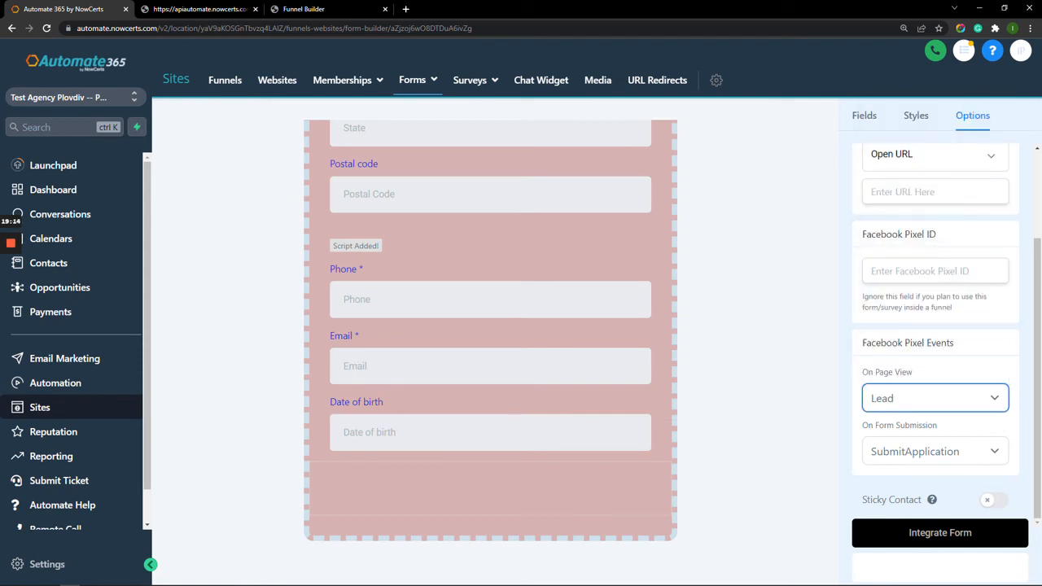
left_click(935, 451)
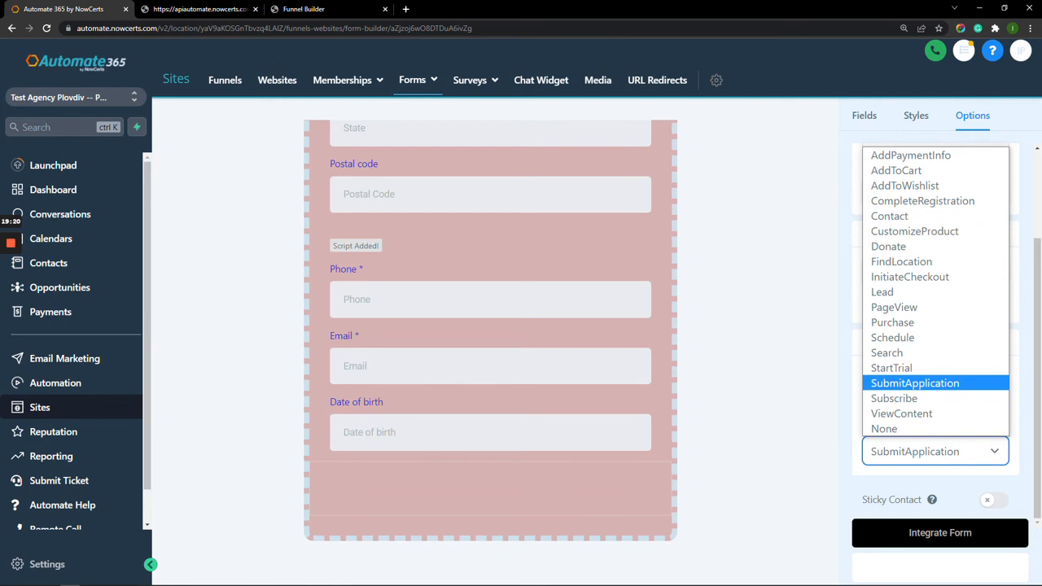
left_click(915, 383)
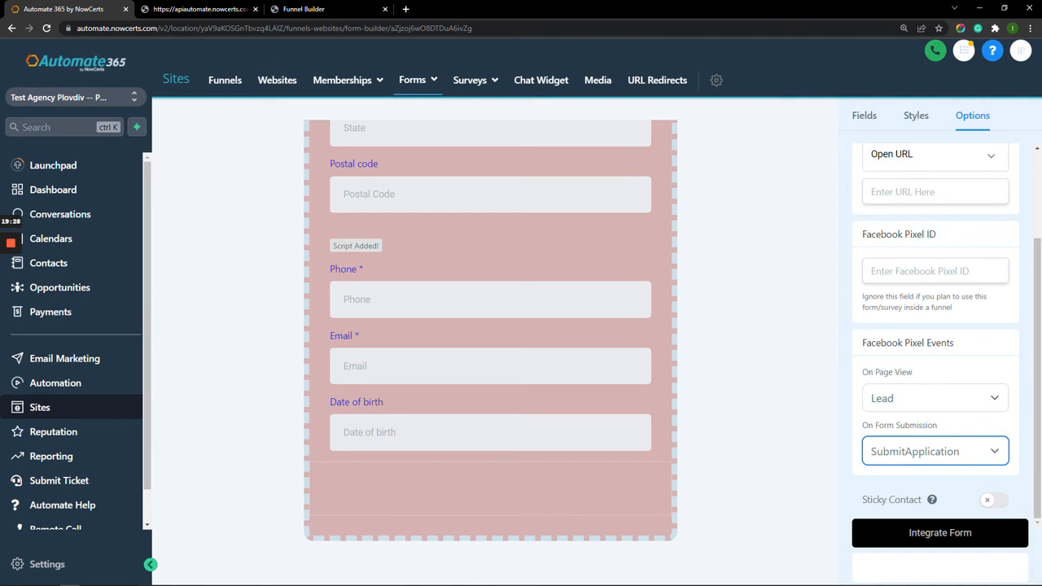
mouse_move(932, 500)
mouse_move(10, 243)
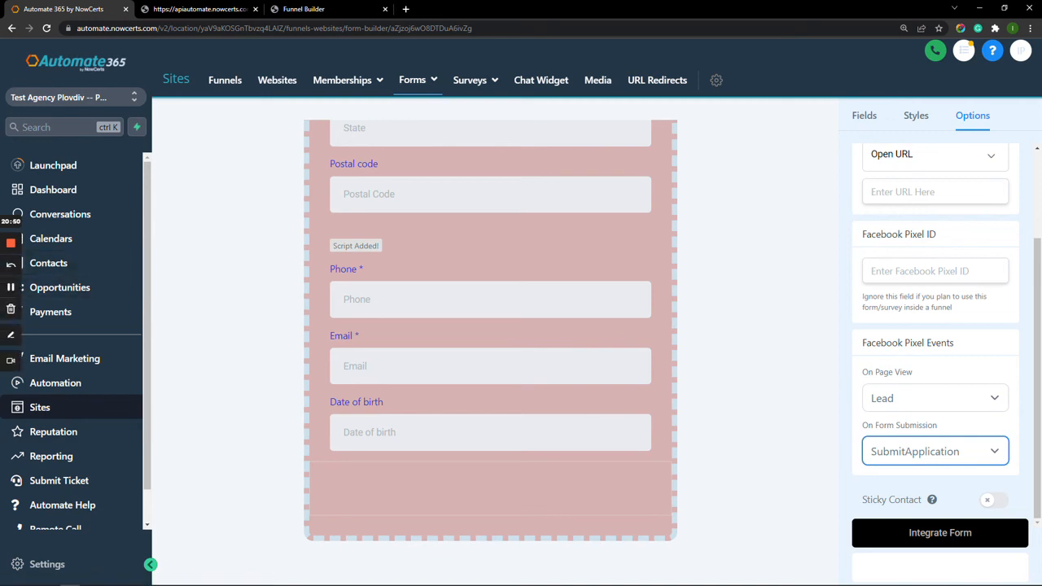
left_click(10, 287)
left_click(10, 287)
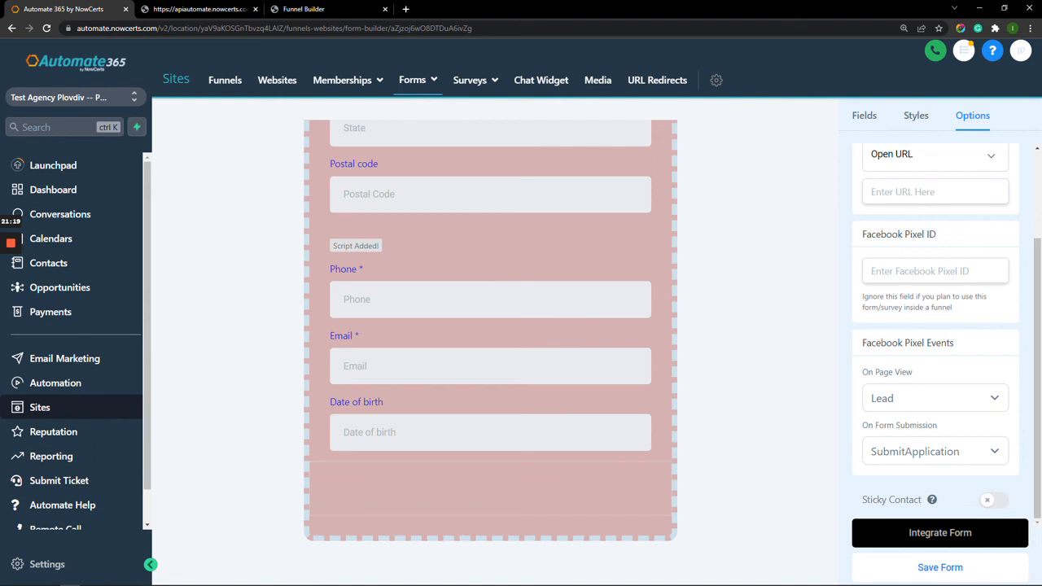
left_click(940, 567)
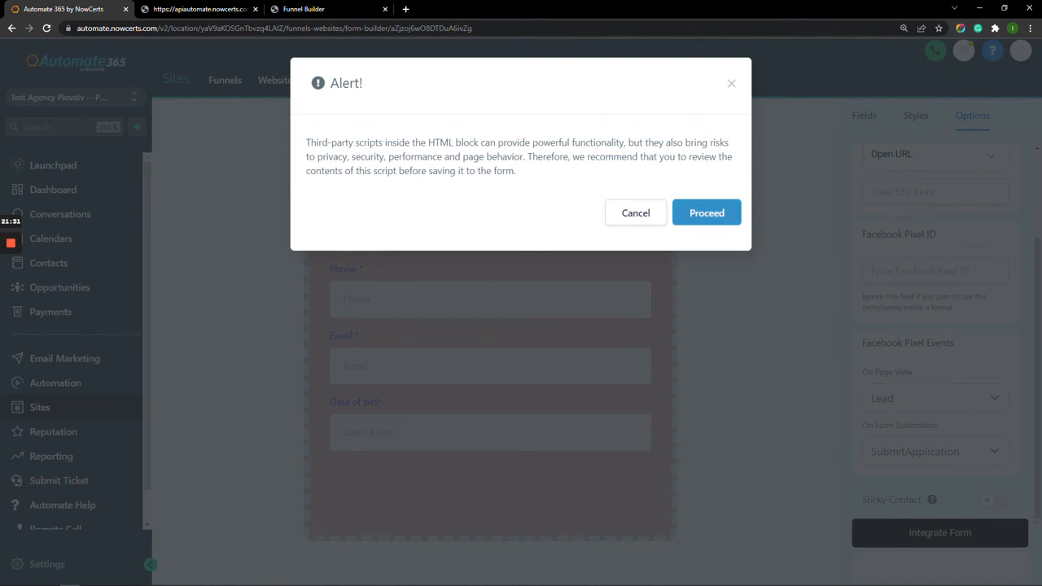
Accept the third-party script alert and save the Life Insurance Request form.
left_click(706, 213)
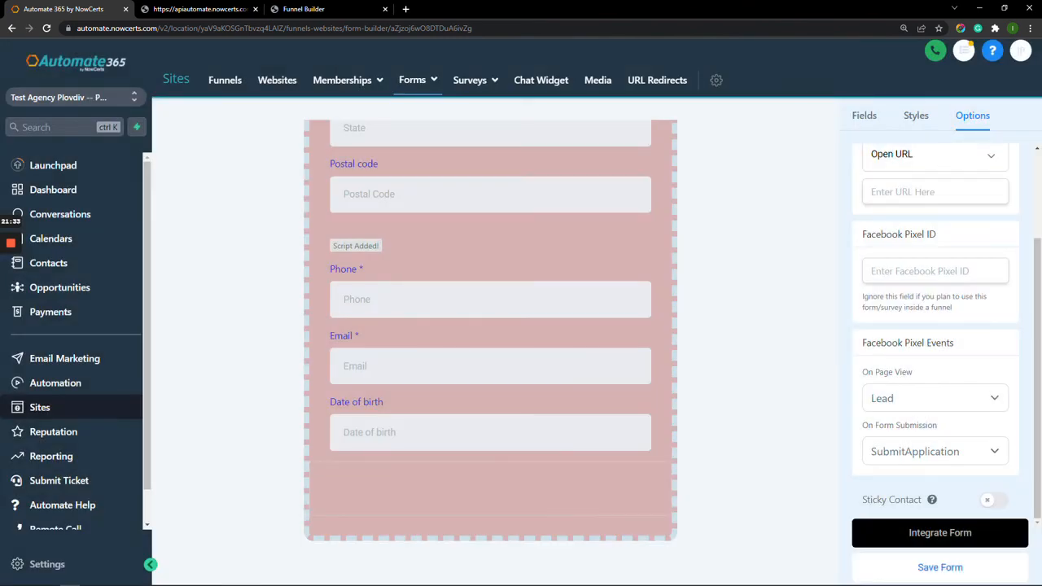
left_click(940, 567)
Copy the form's iframe embed code to the clipboard and display its shareable link.
left_click(940, 533)
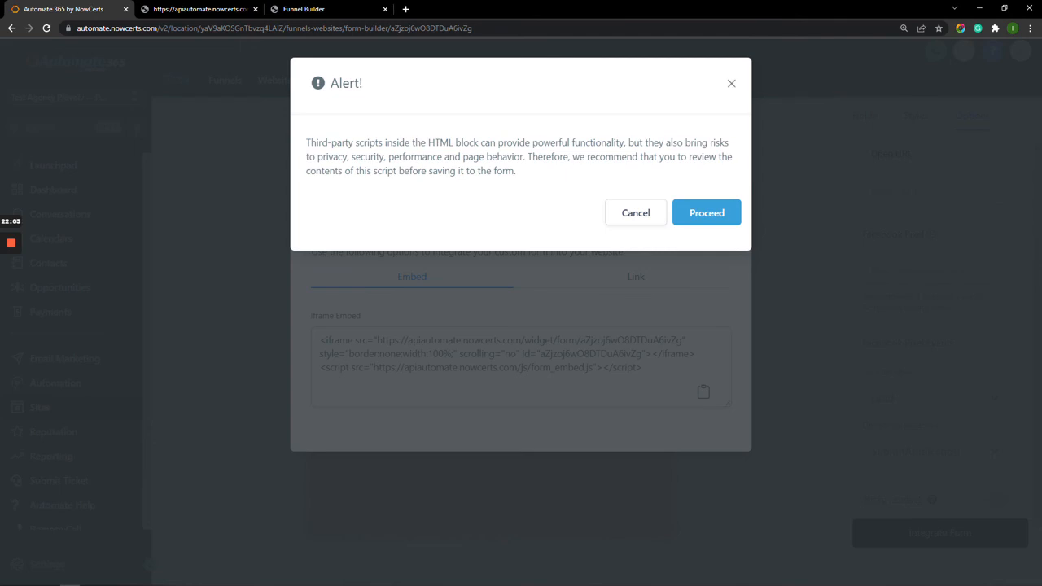
left_click(706, 213)
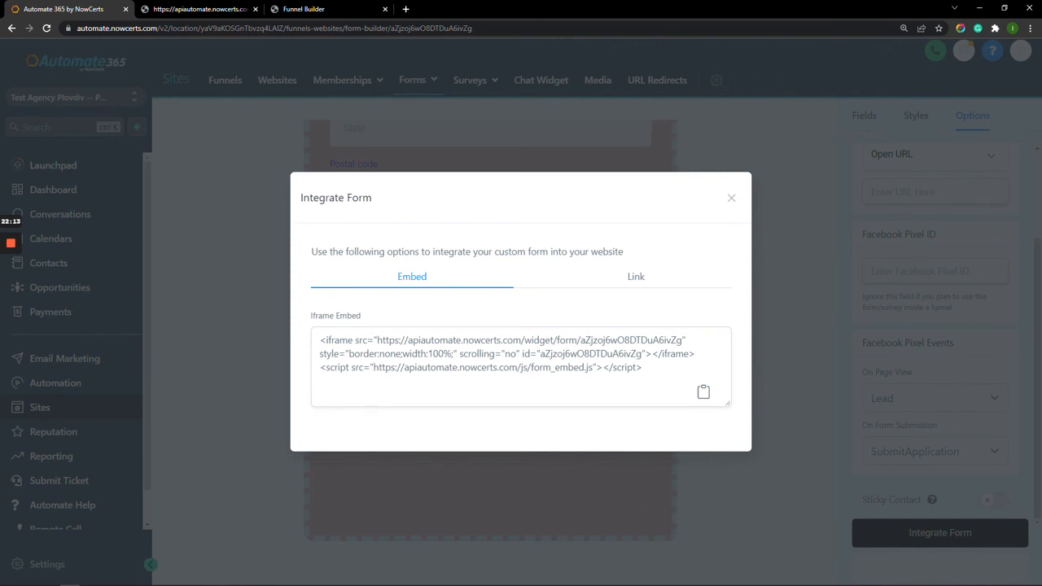
left_click(703, 393)
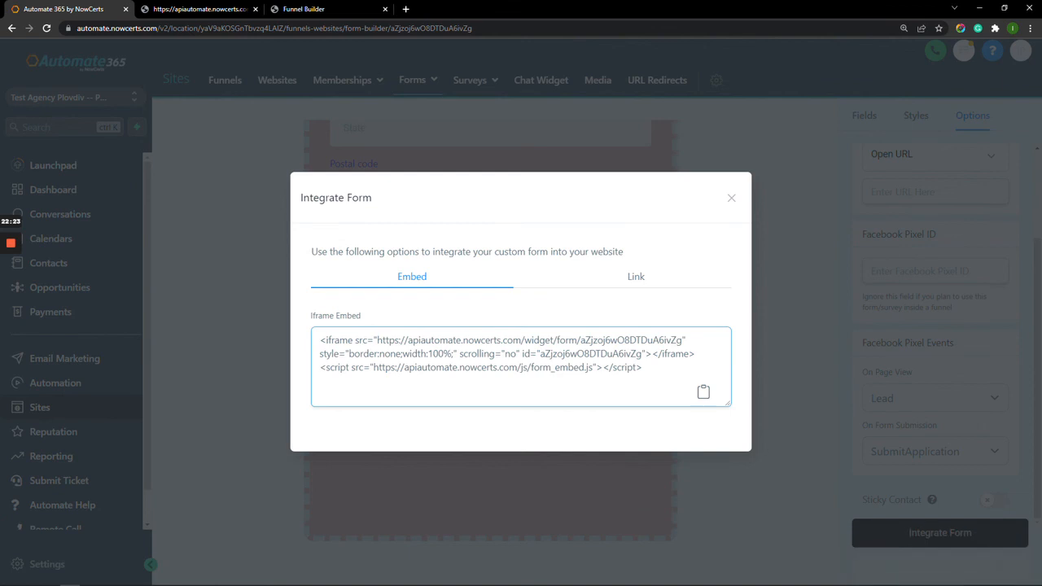
left_click(635, 277)
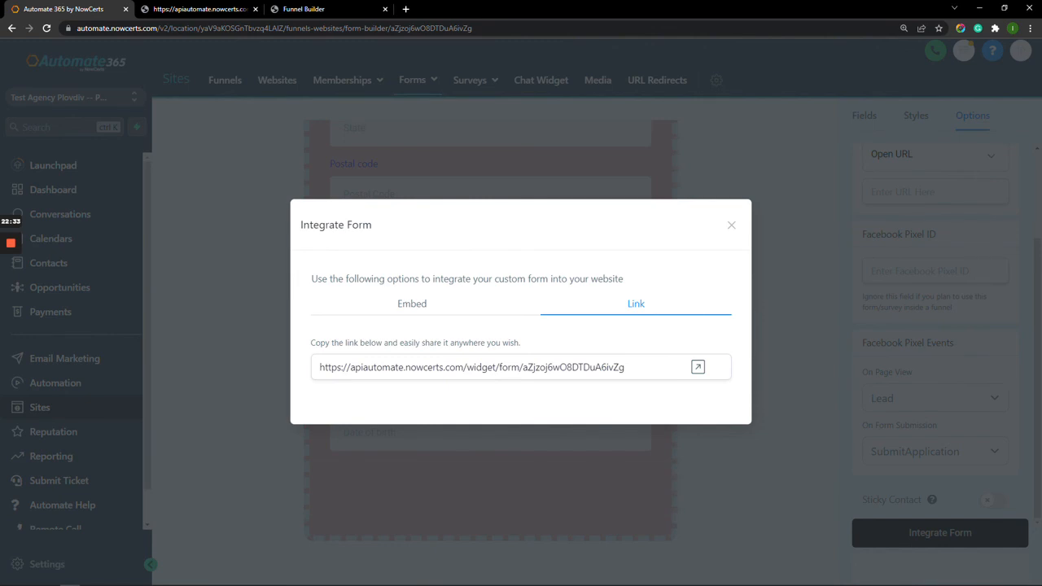
Open the form's share link as a live standalone page in a new tab.
left_click(697, 367)
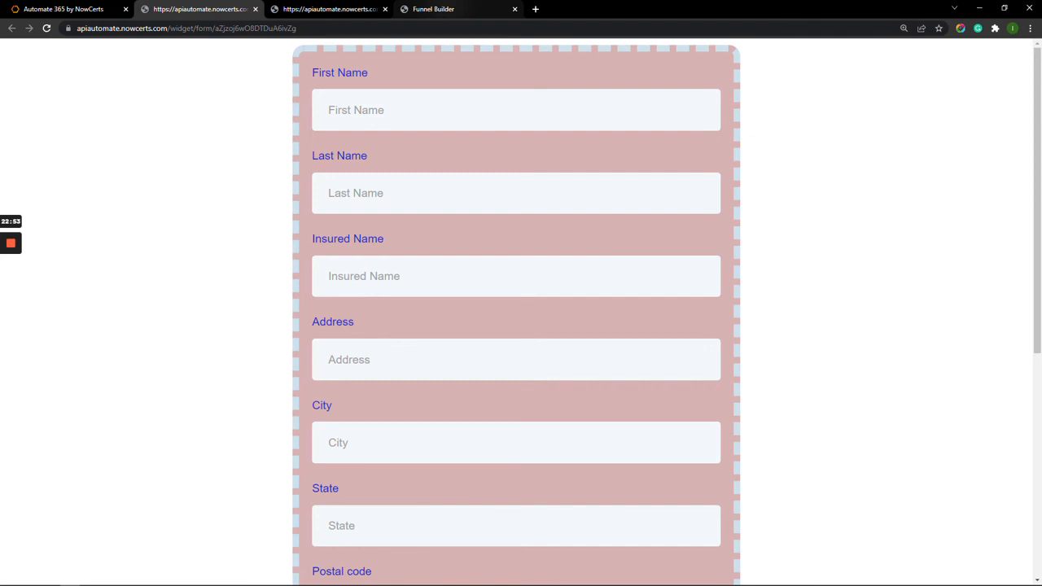
left_click(433, 9)
Browse the element library for the empty column, including the Form section.
mouse_move(620, 151)
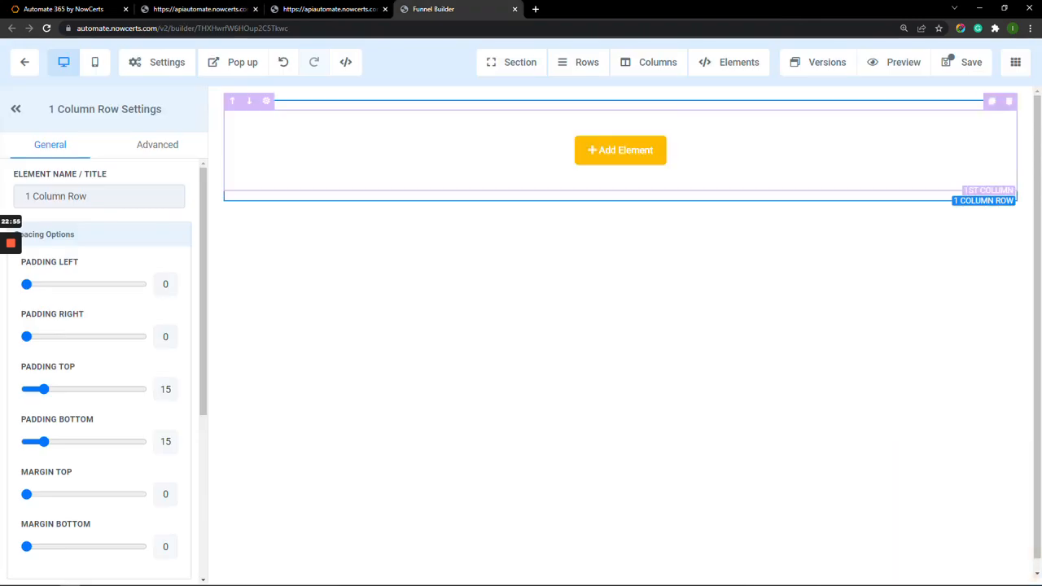
left_click(620, 149)
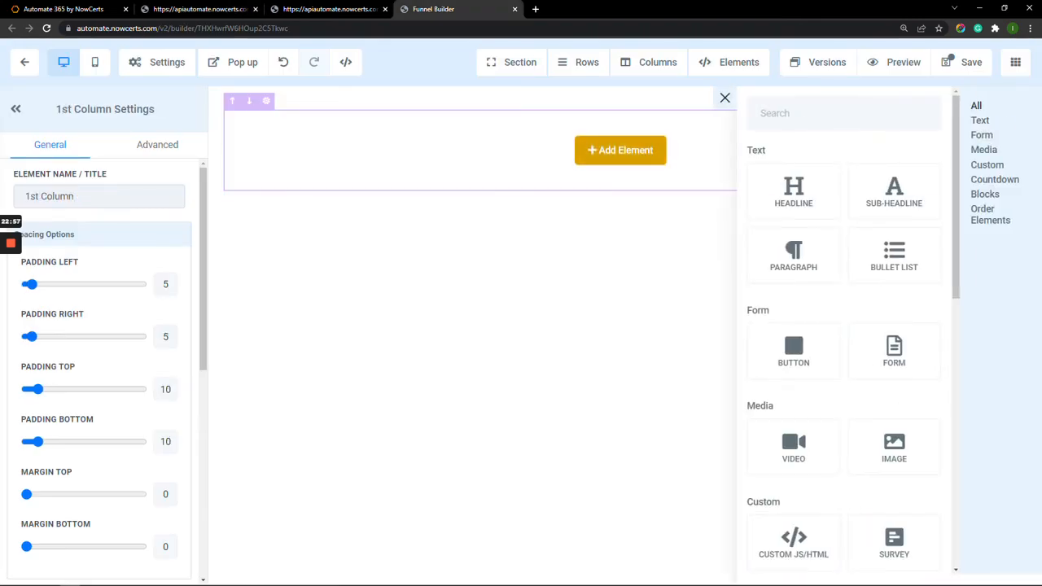
scroll(894, 439, "down", 3)
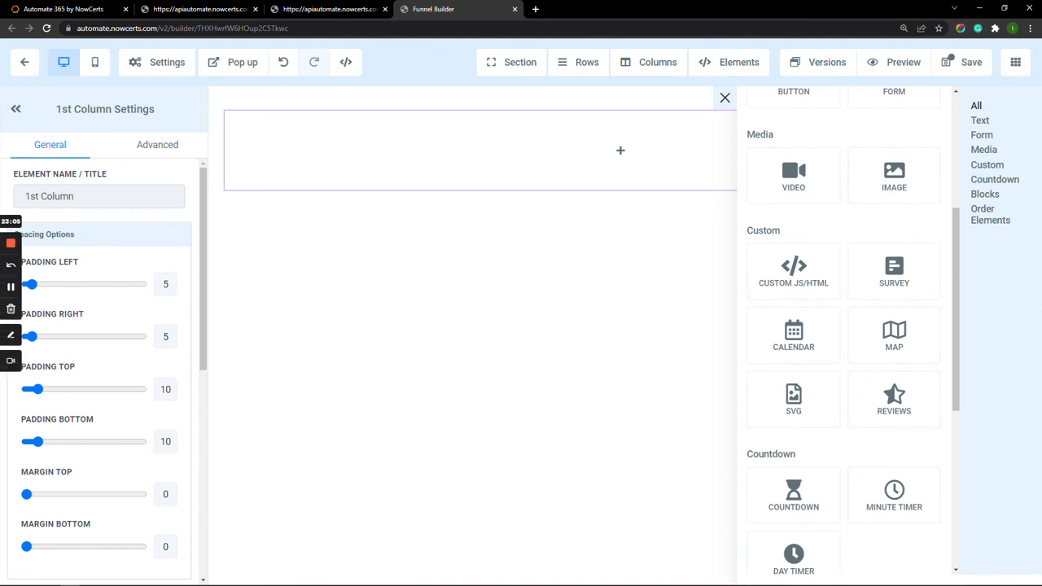
scroll(893, 248, "up", 2)
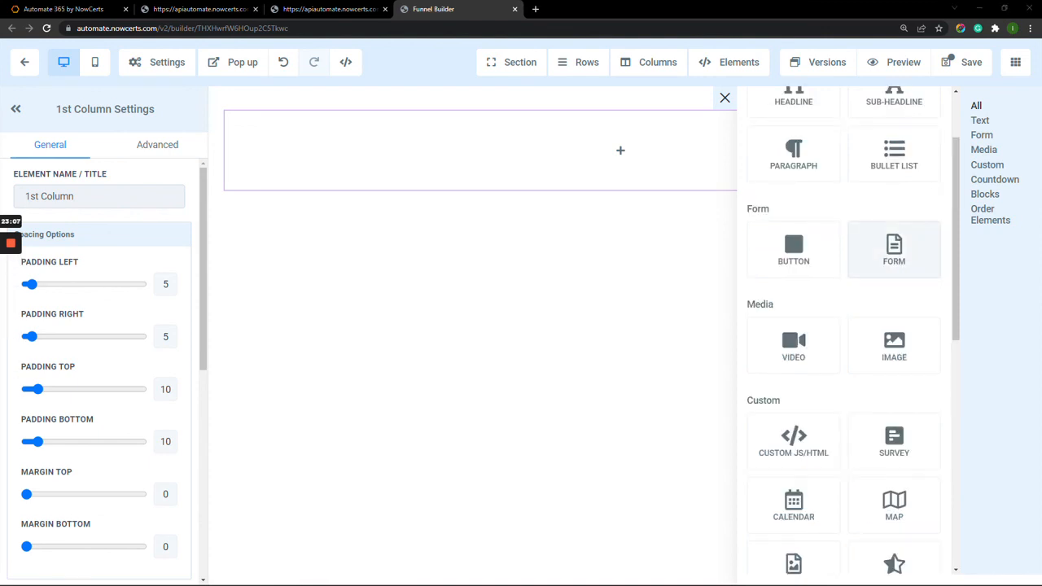
Embed the Life Insurance Request form in the column, save the page, and close Integrate Form.
left_click(893, 248)
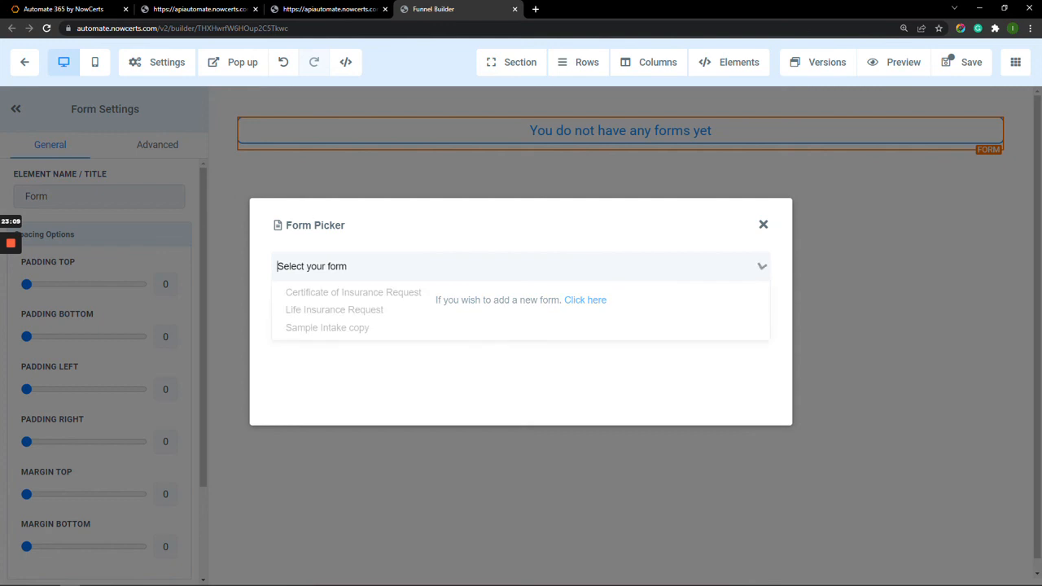
left_click(521, 309)
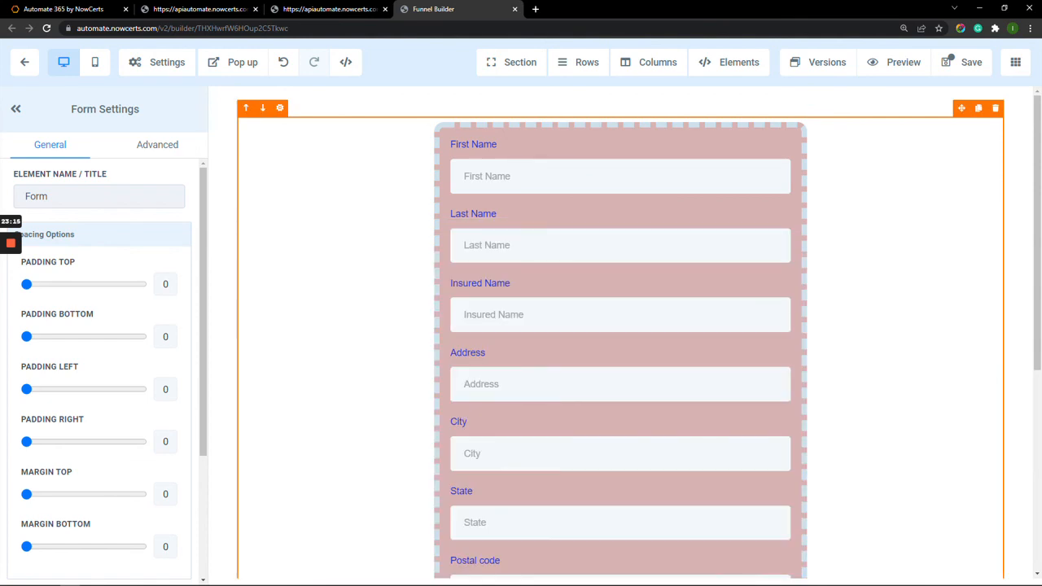
scroll(620, 333, "down", 3)
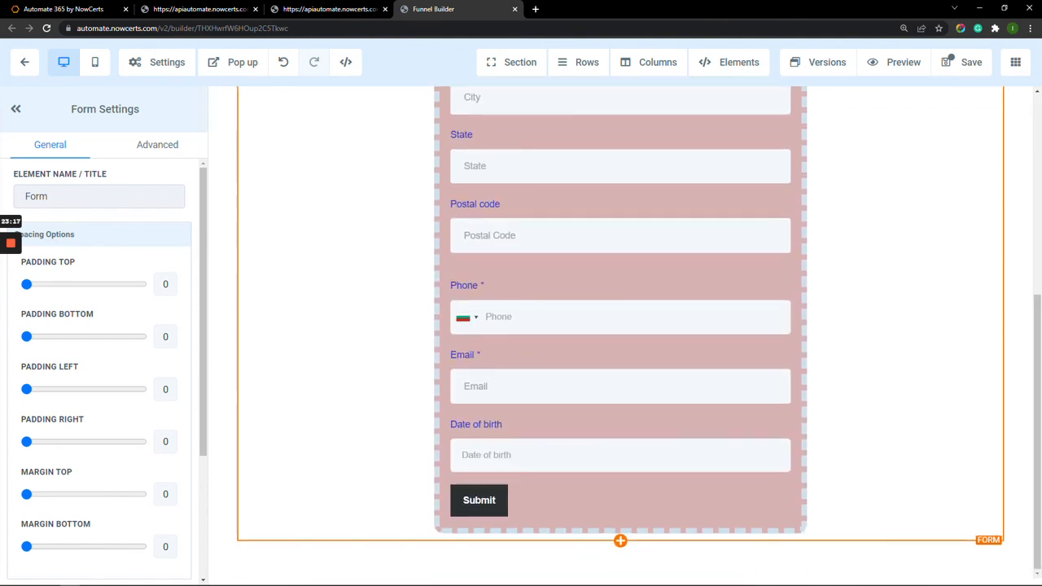
scroll(621, 334, "up", 4)
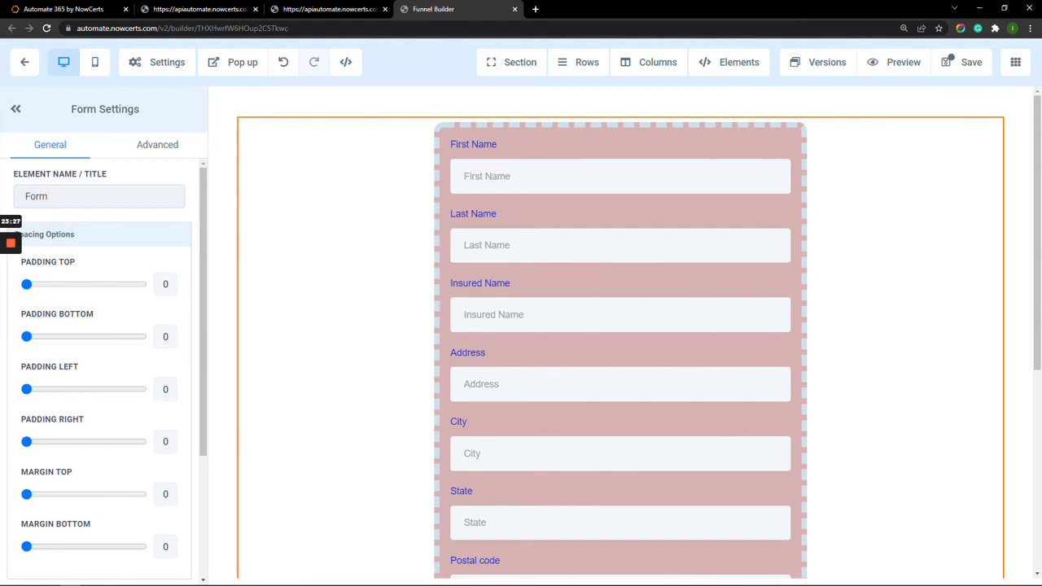
left_click(963, 62)
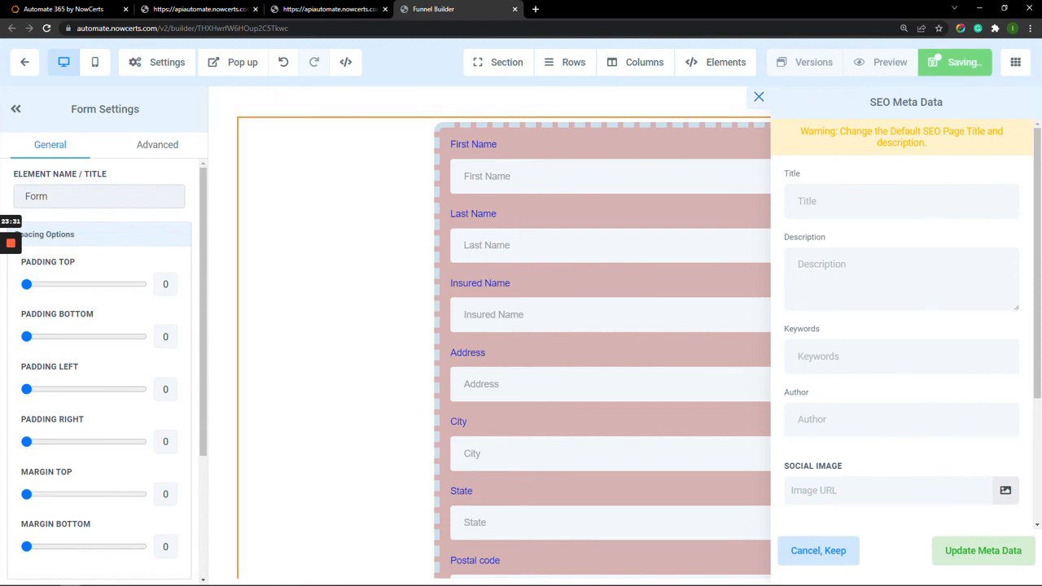
left_click(758, 97)
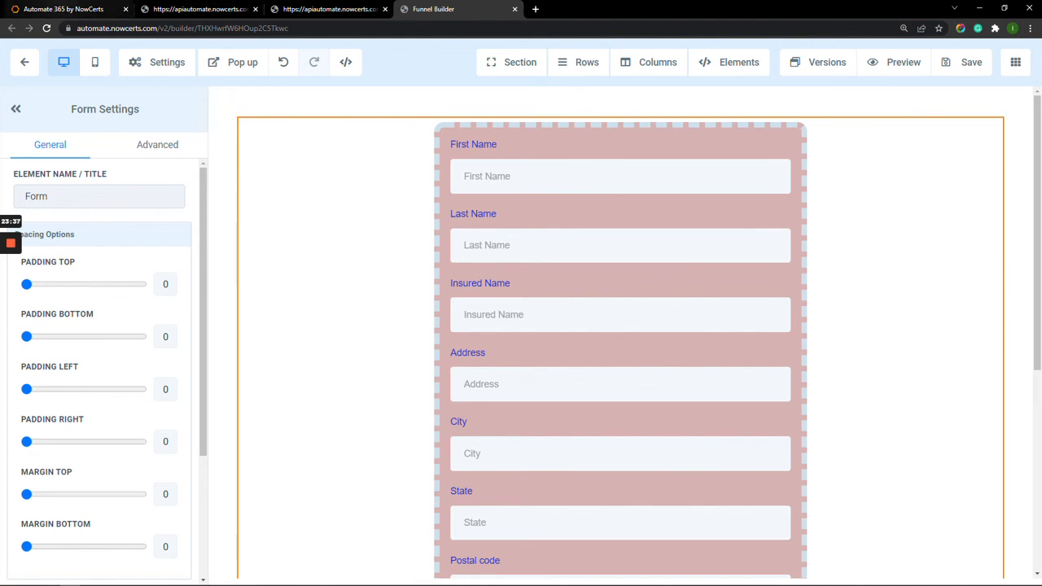
left_click(64, 8)
left_click(732, 225)
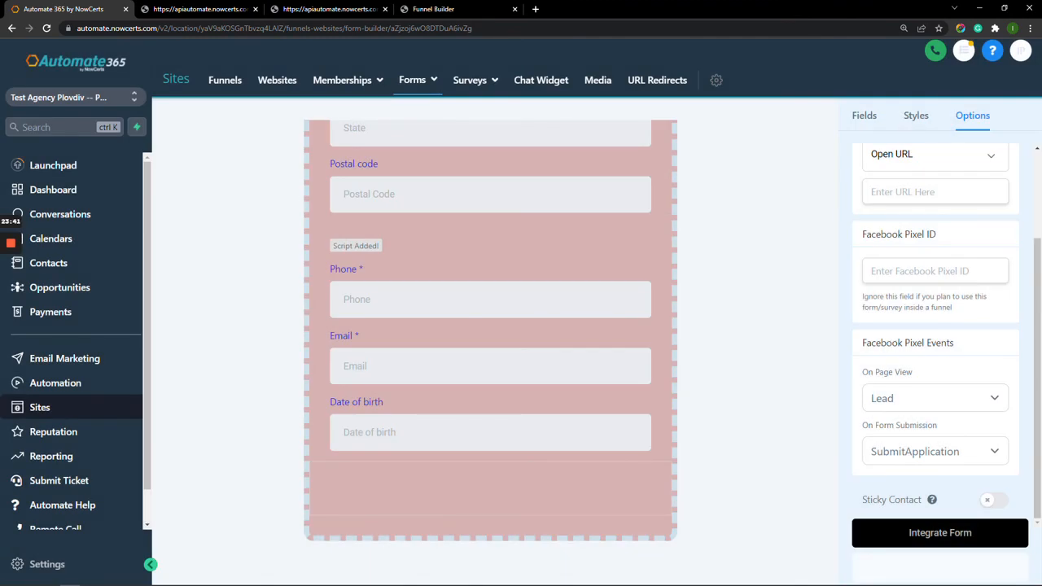
Submit the filled-in life insurance form on the live page, then return to the Contacts list.
left_click(325, 9)
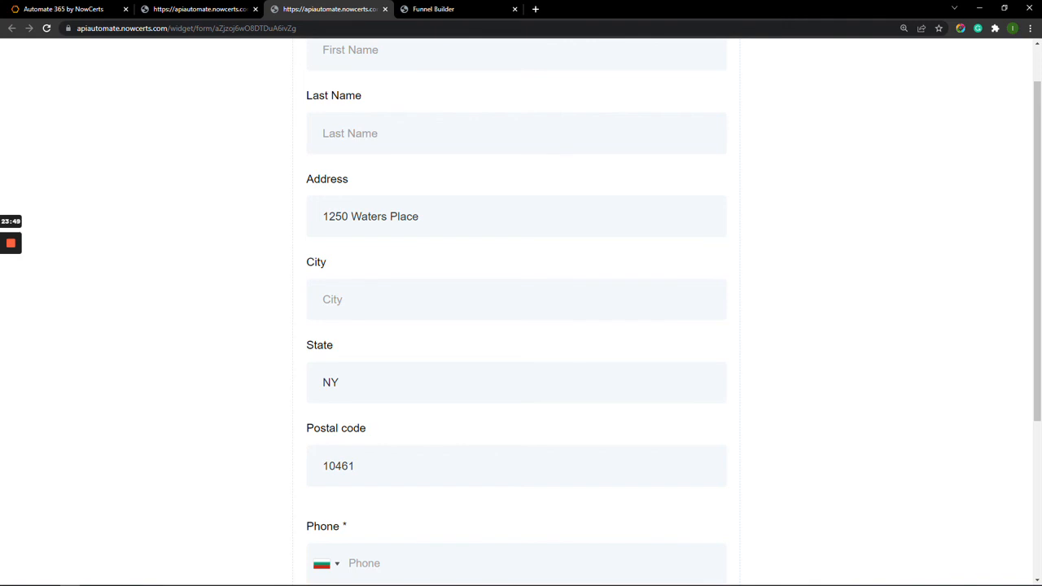
mouse_move(10, 244)
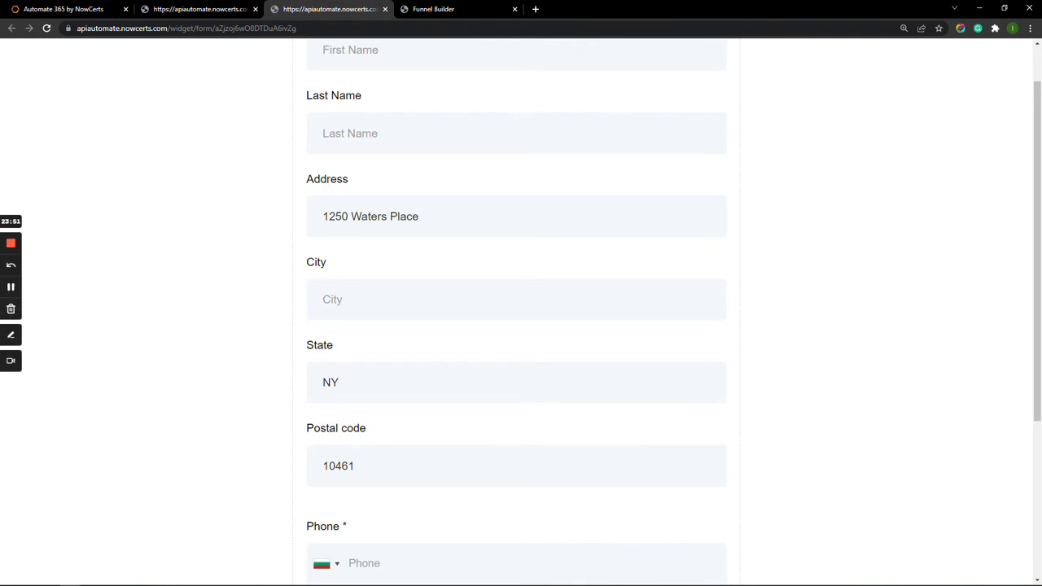
left_click(11, 286)
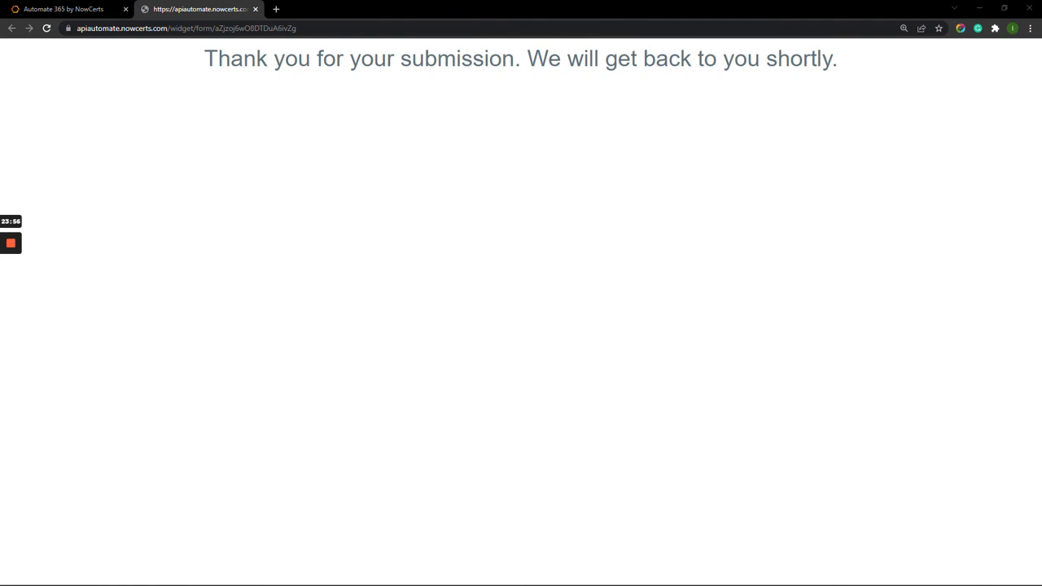
left_click(65, 9)
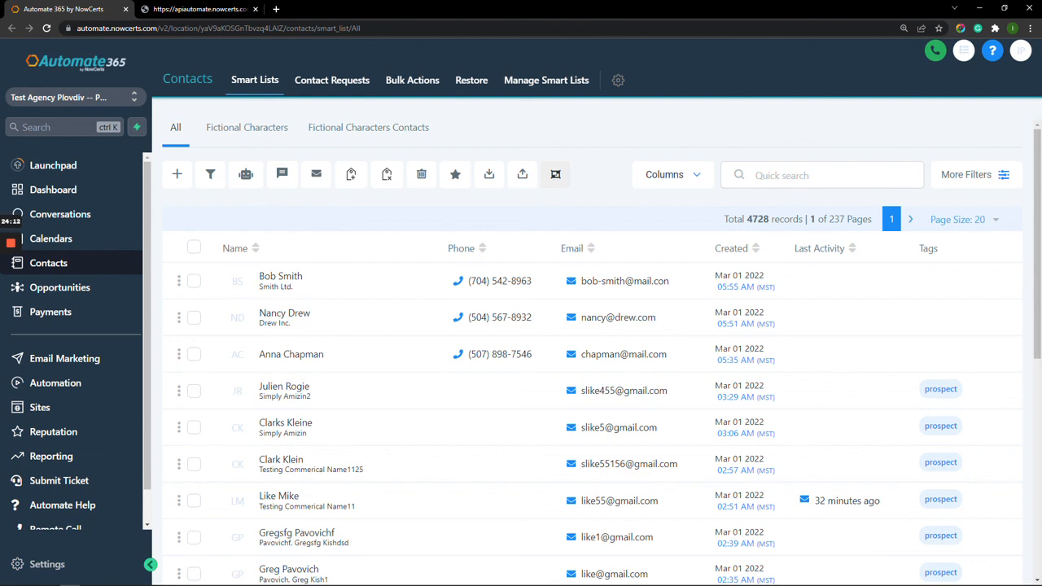
Open the new contact and check its Contact Source, life insurance request.
left_click(281, 277)
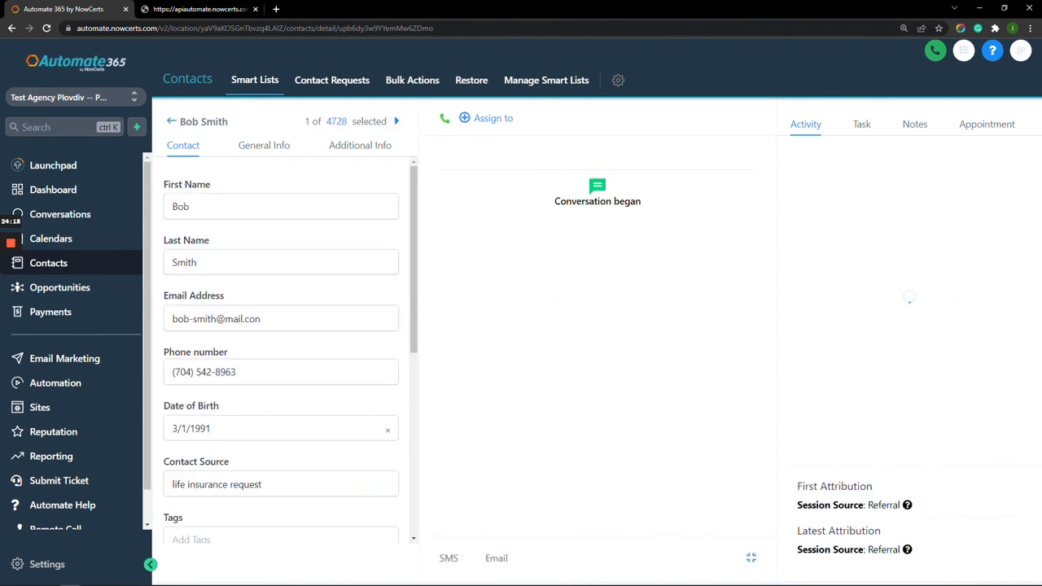
scroll(281, 350, "down", 2)
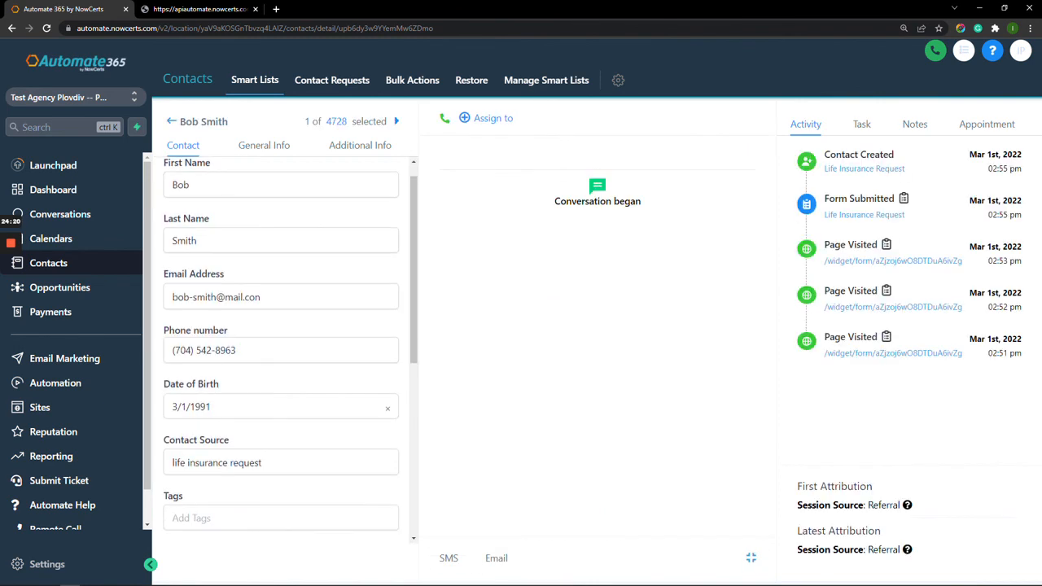
scroll(281, 350, "down", 5)
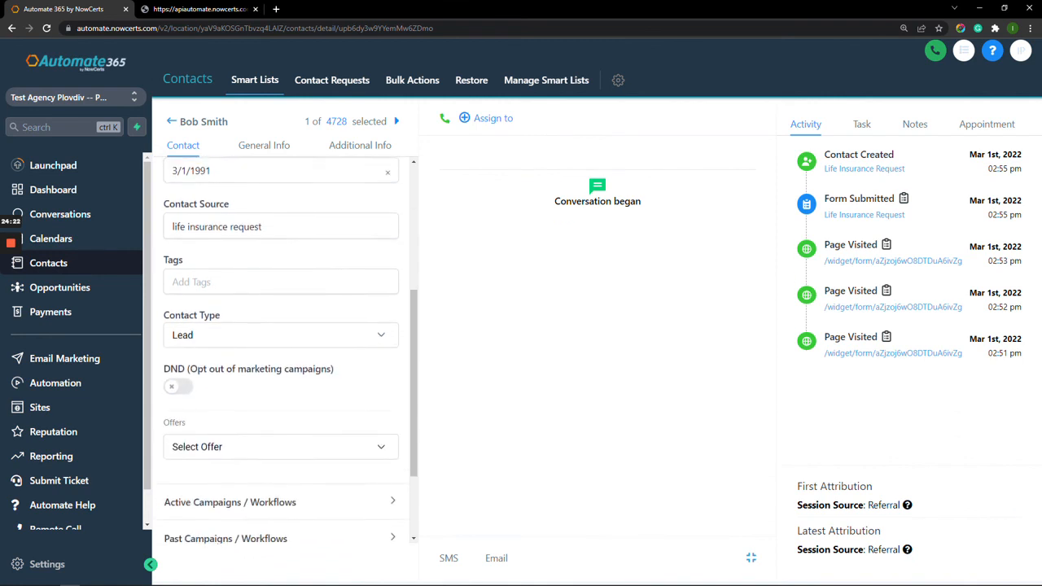
scroll(280, 350, "up", 3)
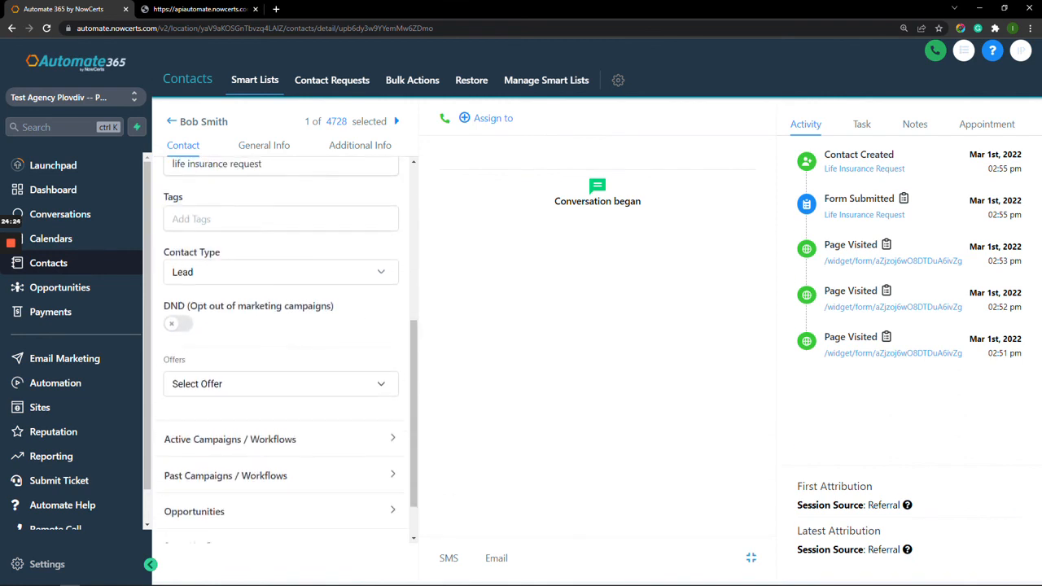
left_click_drag(262, 271, 172, 271)
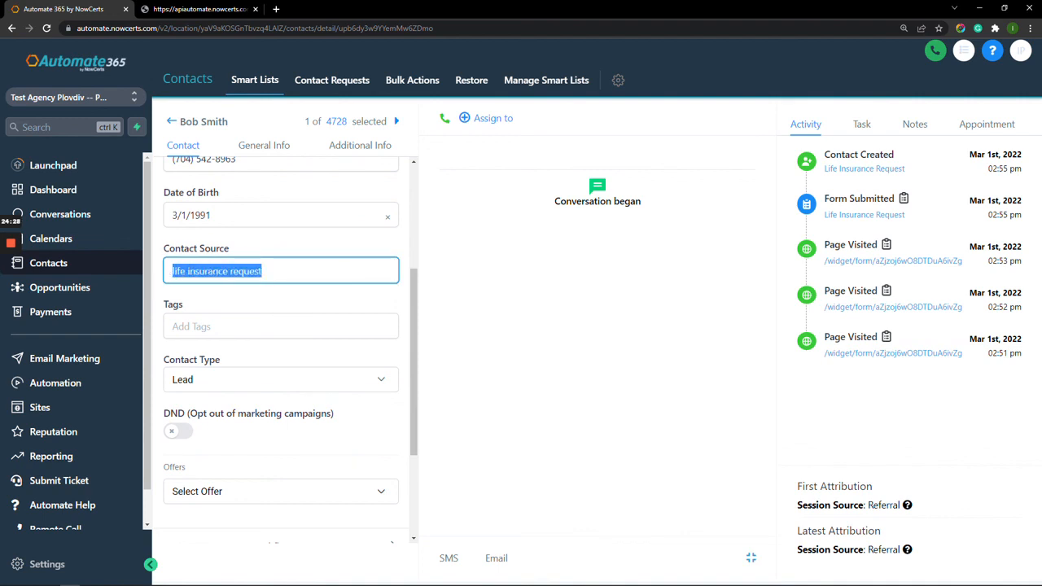
left_click(263, 271)
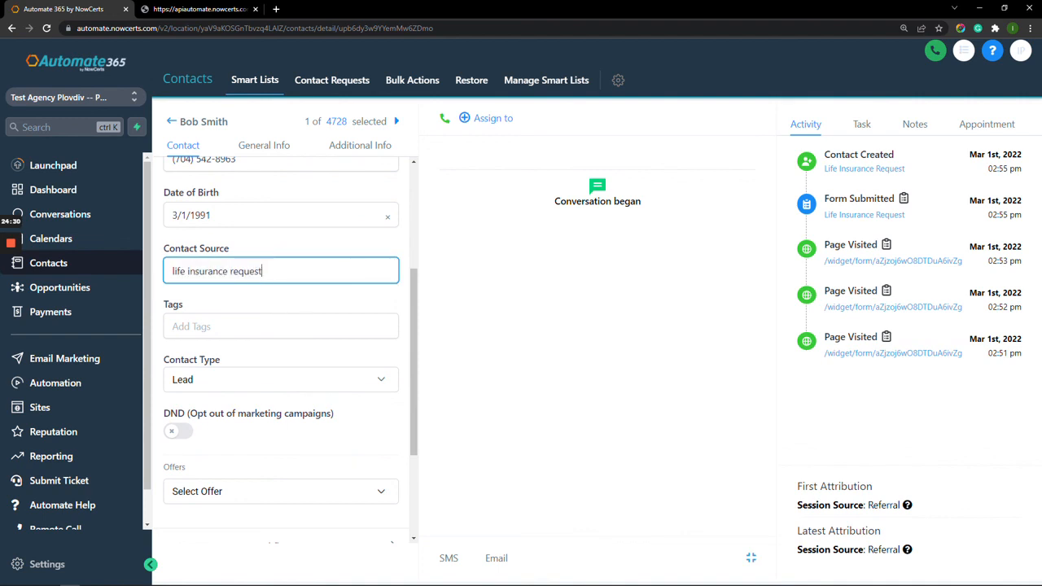
scroll(281, 350, "up", 4)
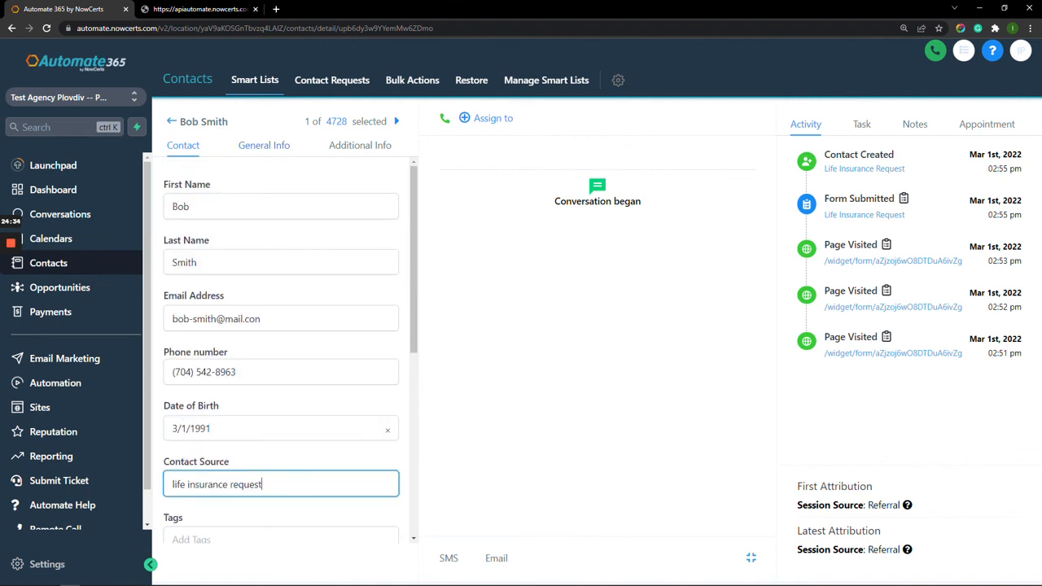
left_click(605, 344)
Review the contact's General Info business name and Additional Info, then go to Sites.
left_click(264, 144)
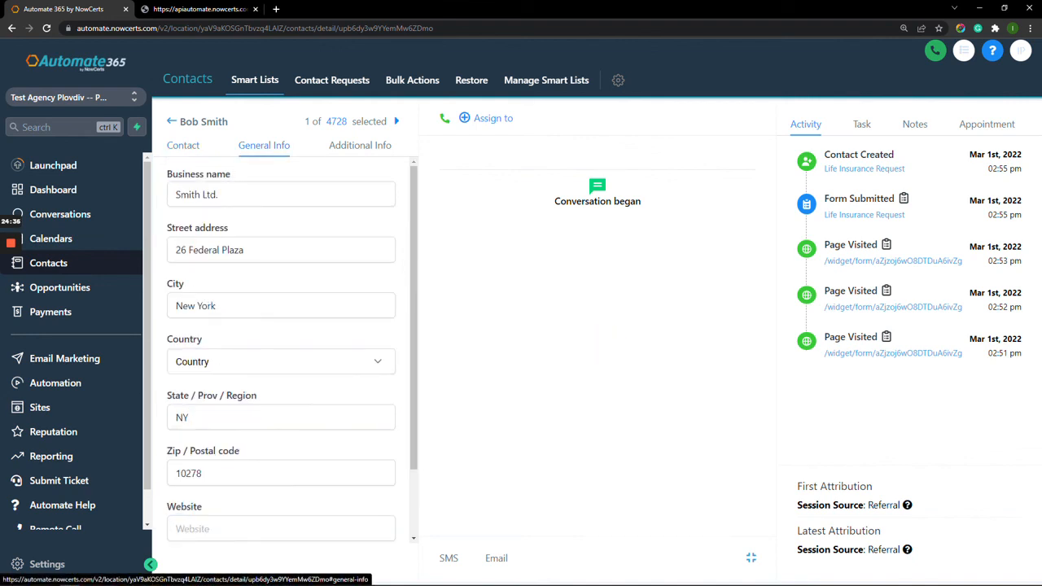
left_click_drag(263, 194, 181, 194)
left_click(298, 194)
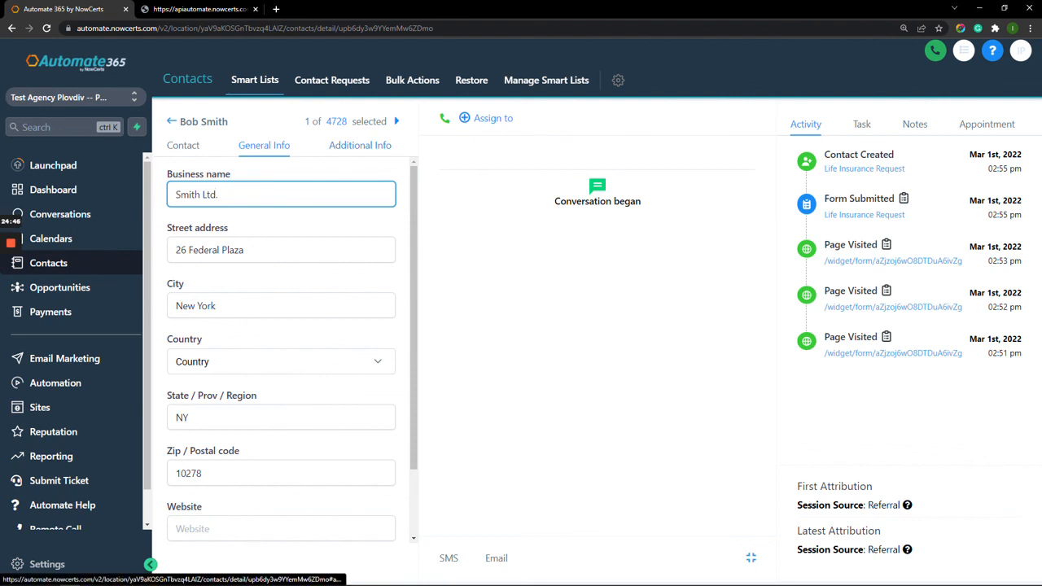
left_click(360, 145)
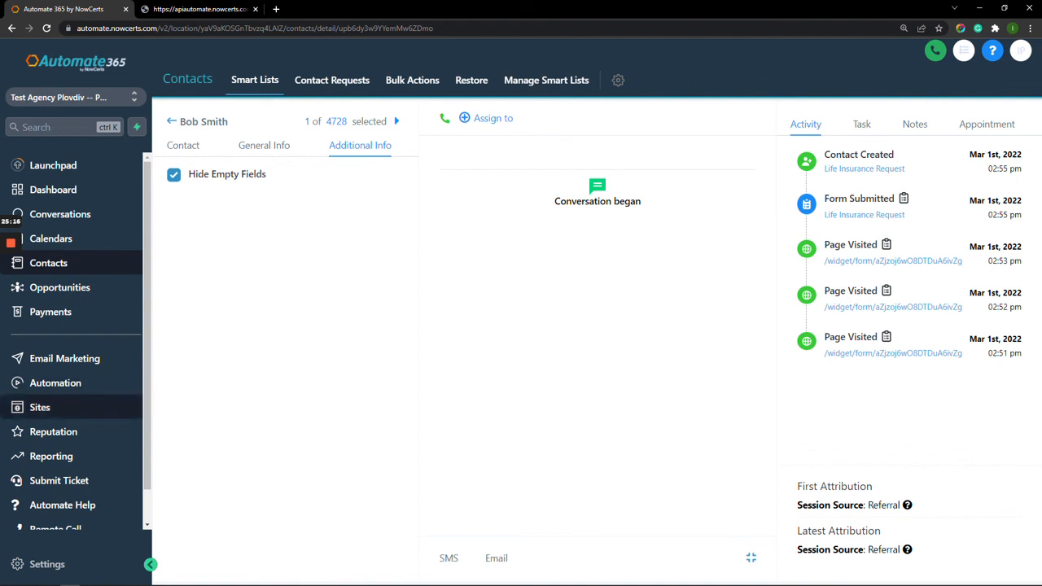
left_click(39, 407)
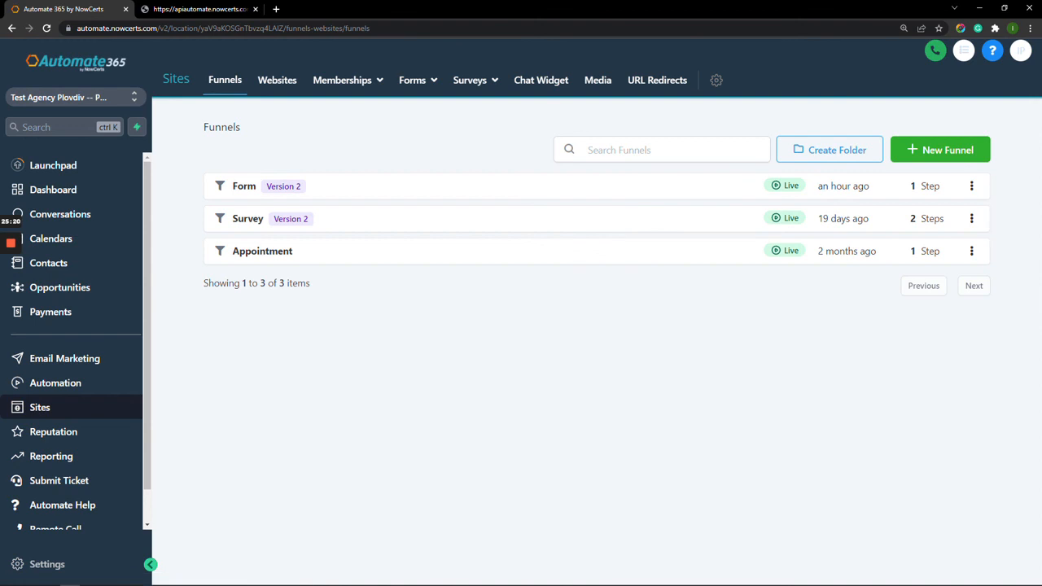
Go through Forms Builder to the Forms Submissions page listing 3 records.
left_click(416, 81)
left_click(390, 110)
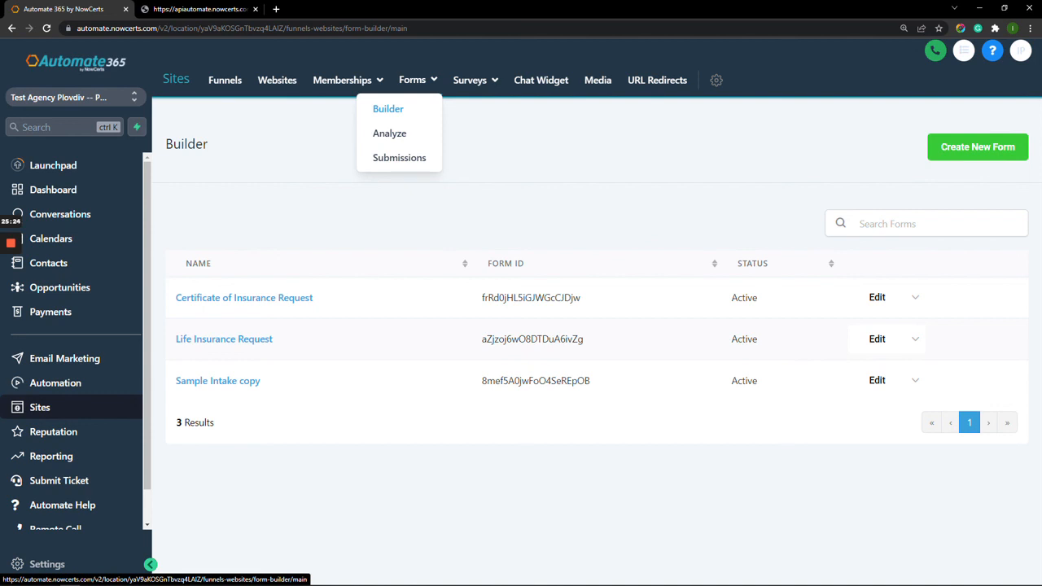
left_click(398, 157)
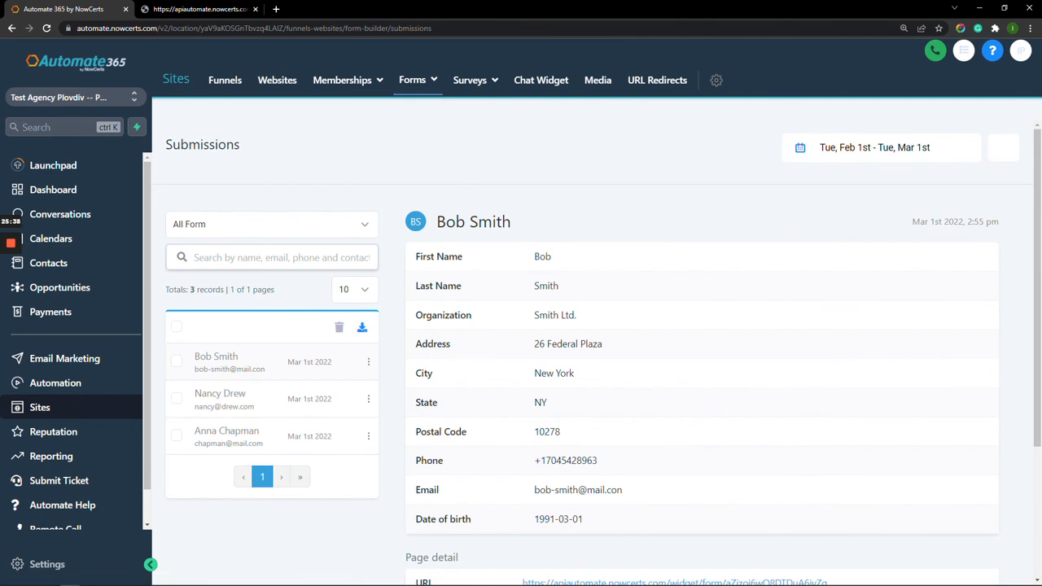
scroll(701, 367, "down", 4)
scroll(702, 367, "up", 4)
Export the top form submission as Form Submission.csv.
left_click(236, 398)
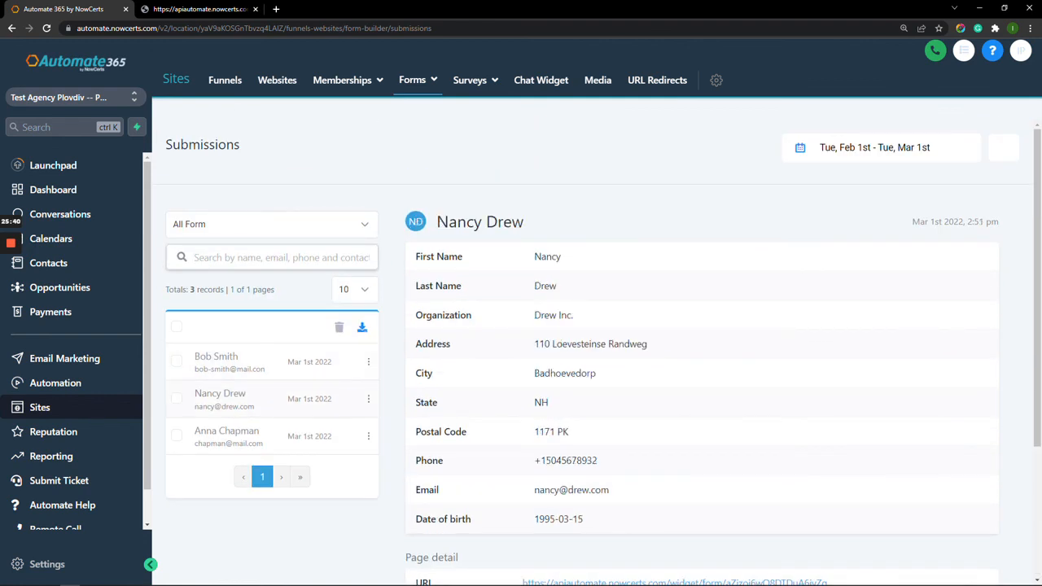
scroll(701, 367, "down", 3)
scroll(702, 366, "up", 3)
left_click(177, 361)
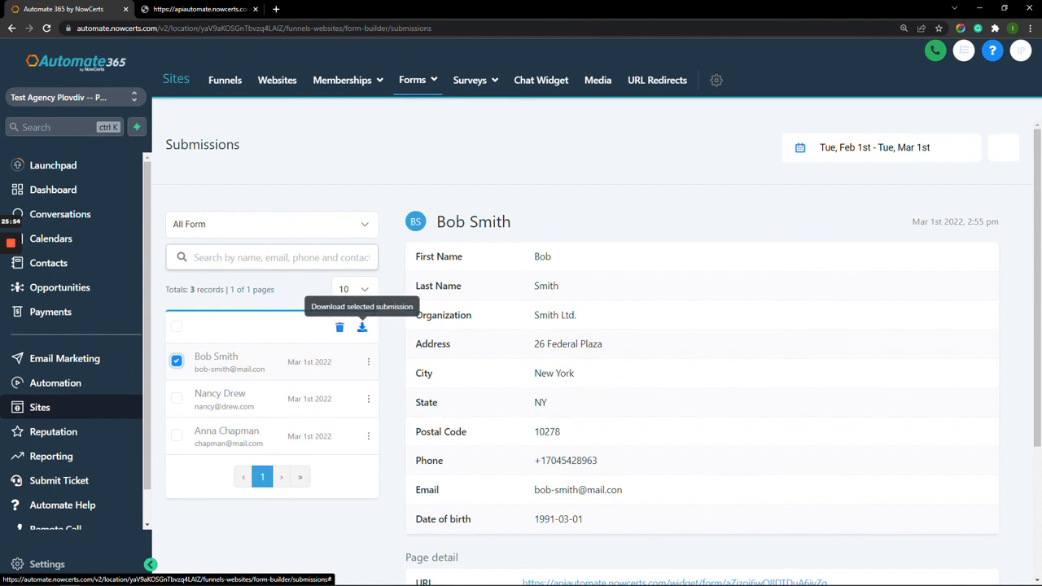
left_click(362, 327)
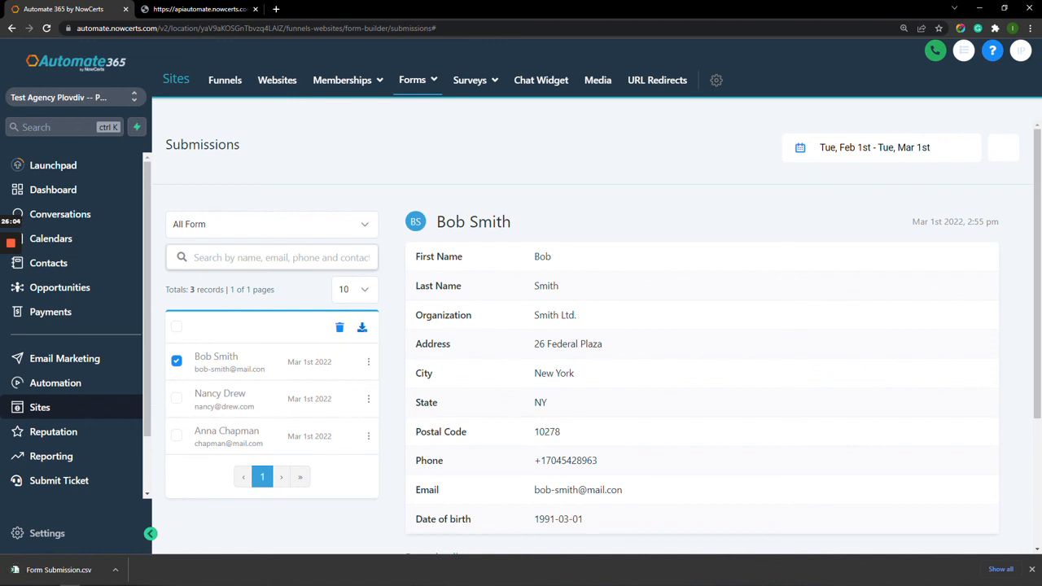
left_click(418, 80)
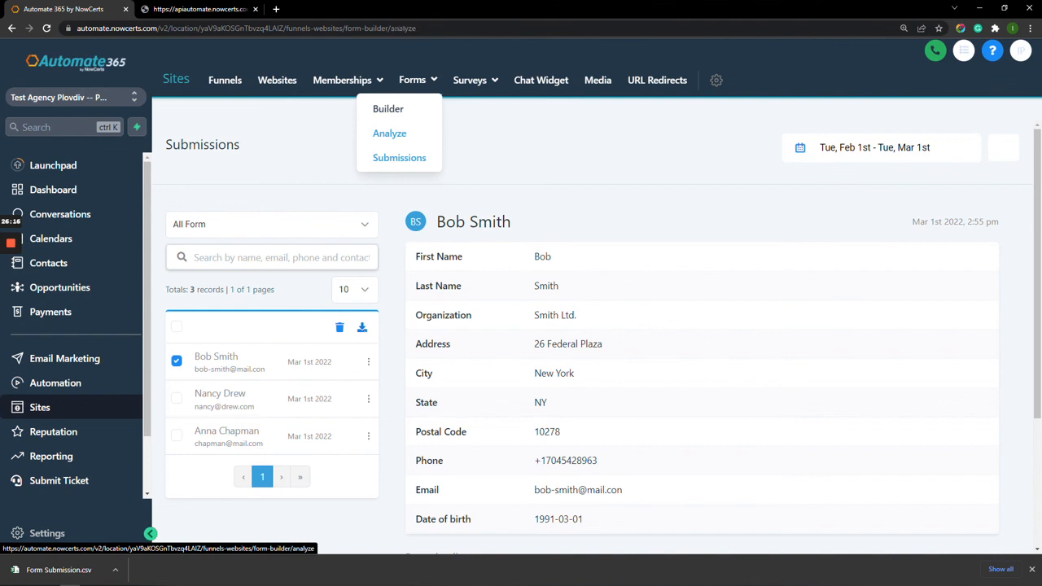
Check Forms Analyze for 3 Life Insurance Request submissions on 2022-03-01, then view them.
left_click(389, 133)
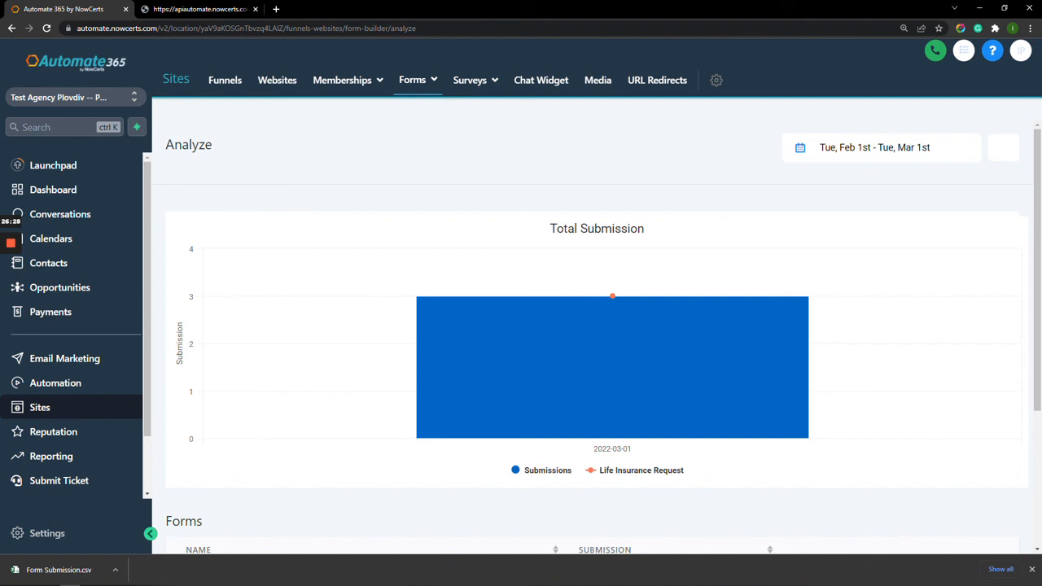
mouse_move(612, 296)
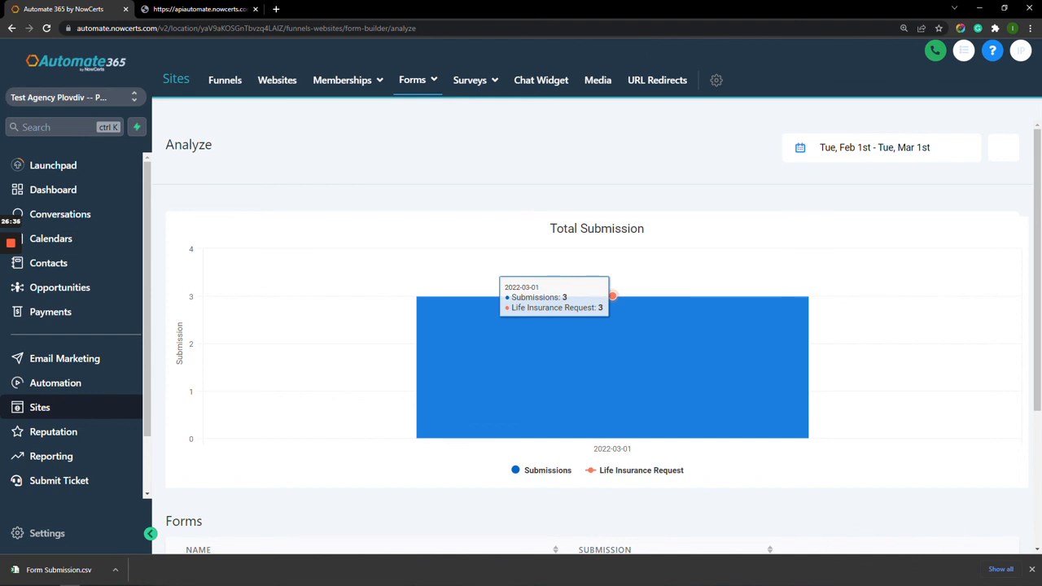
scroll(613, 297, "down", 3)
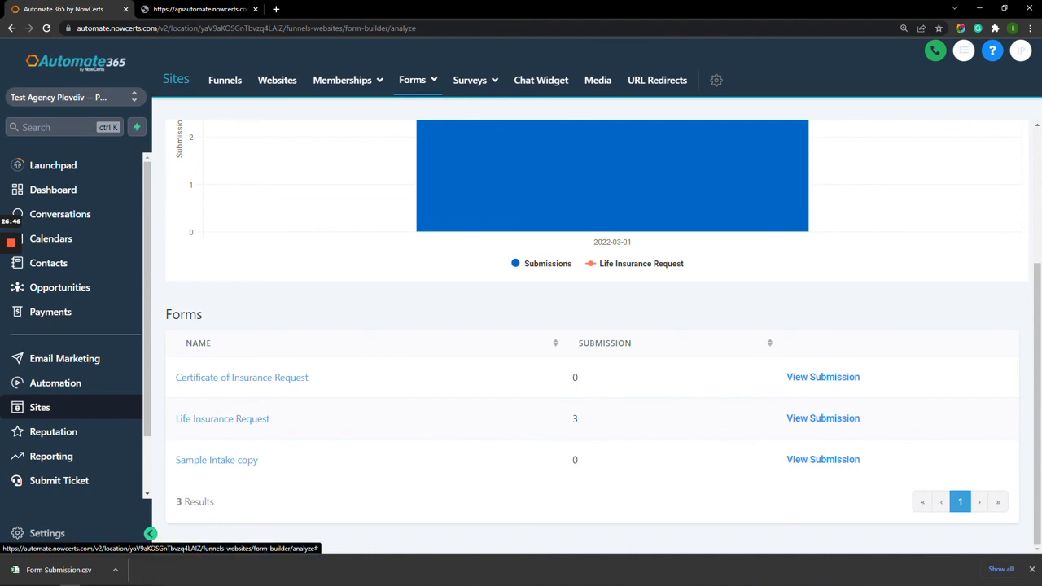
left_click(823, 418)
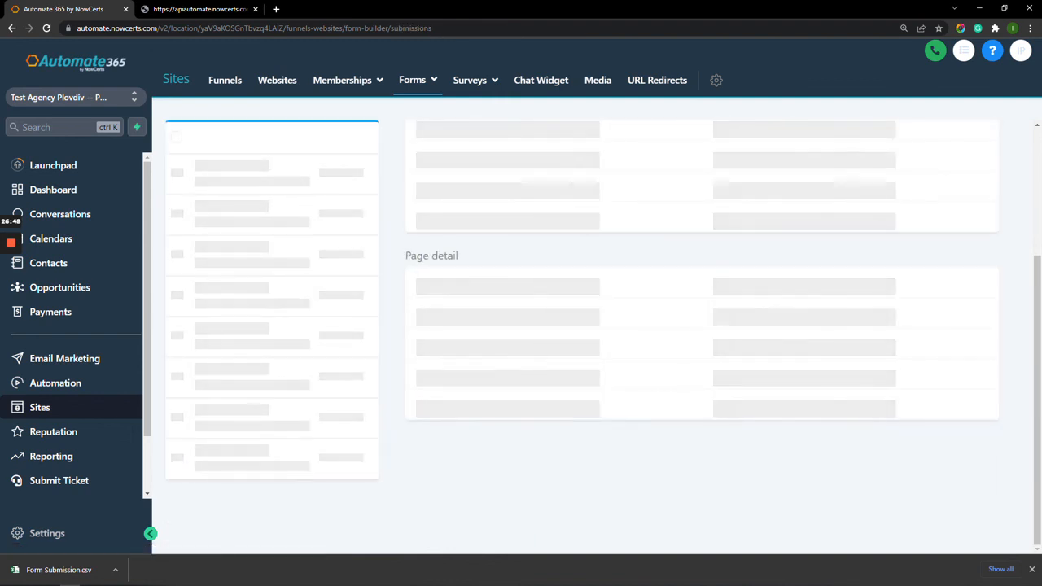